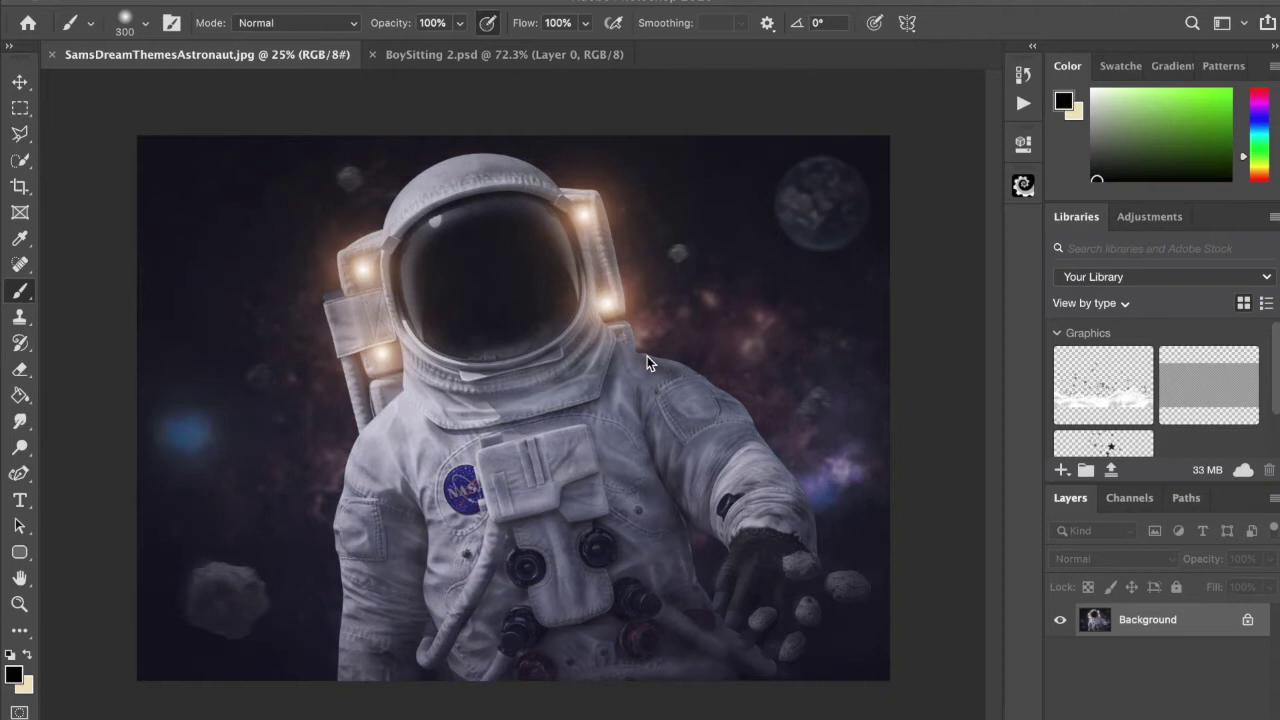
- Switch to the BoySitting 2.psd document showing the cut-out boy
click(482, 54)
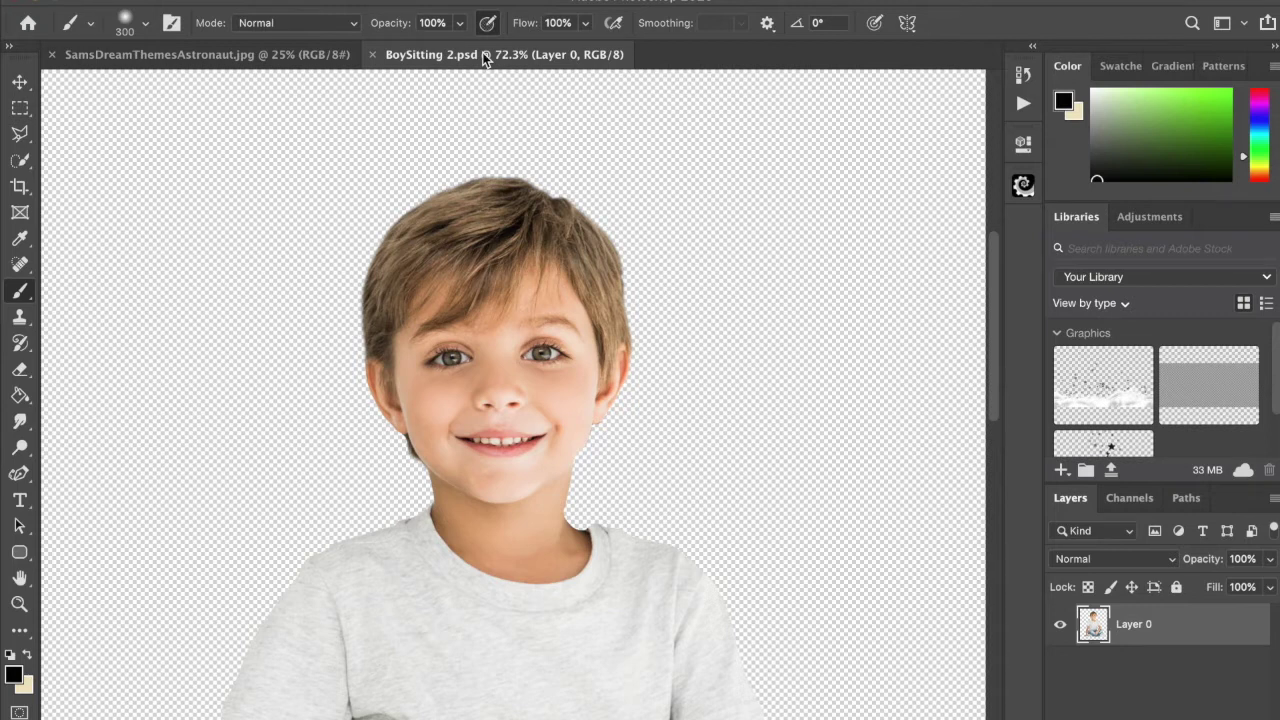
- Draw a rectangular selection around the boy's head, then return to SamsDreamThemesAstronaut.jpg
click(20, 110)
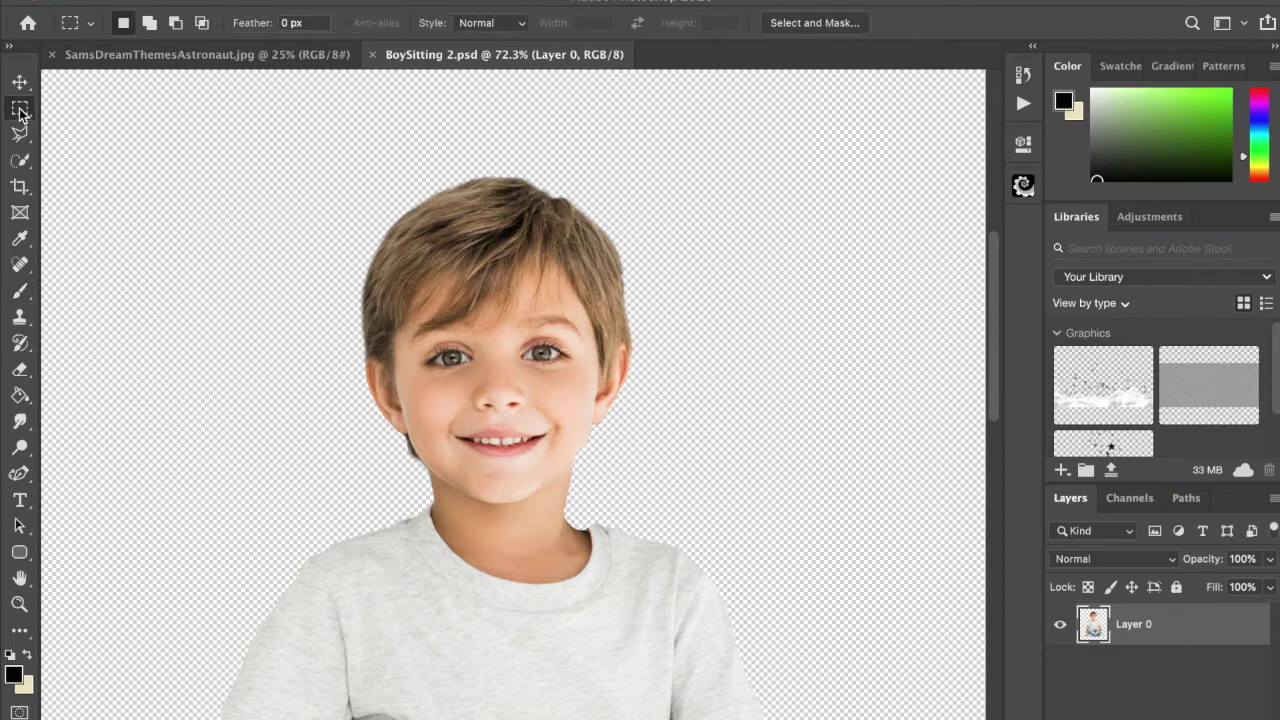
drag(298, 136, 687, 518)
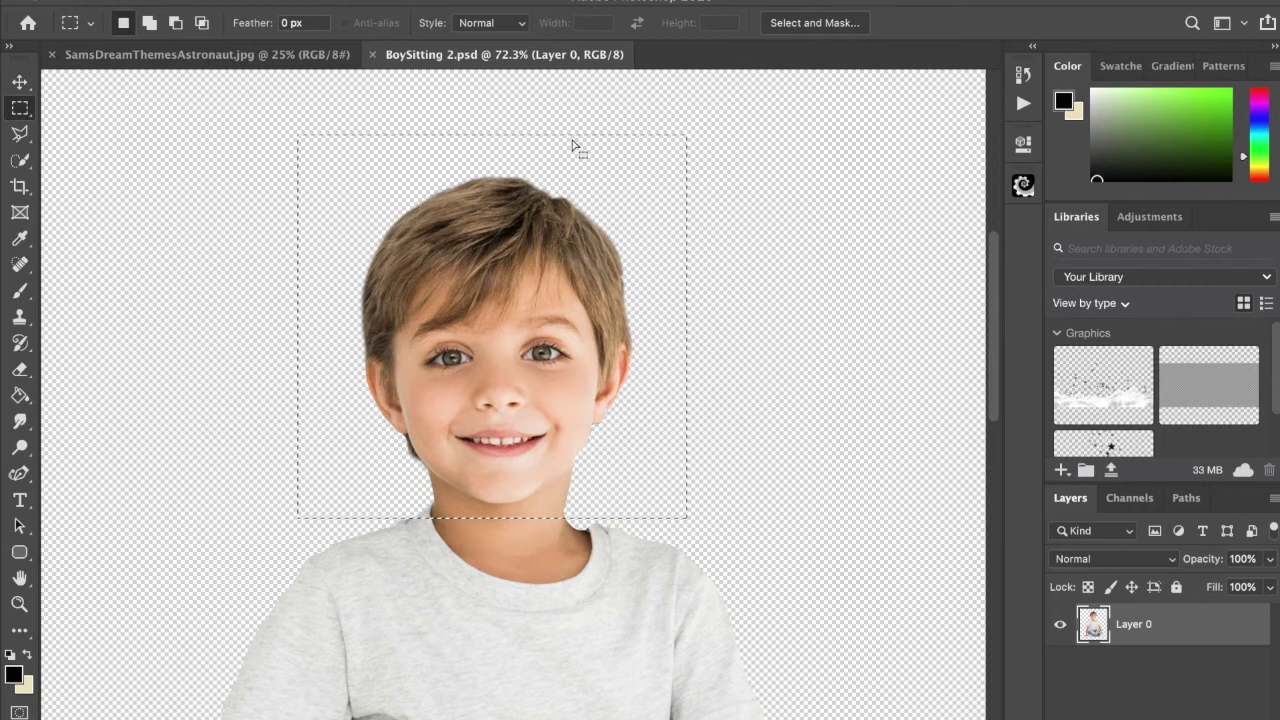
click(243, 55)
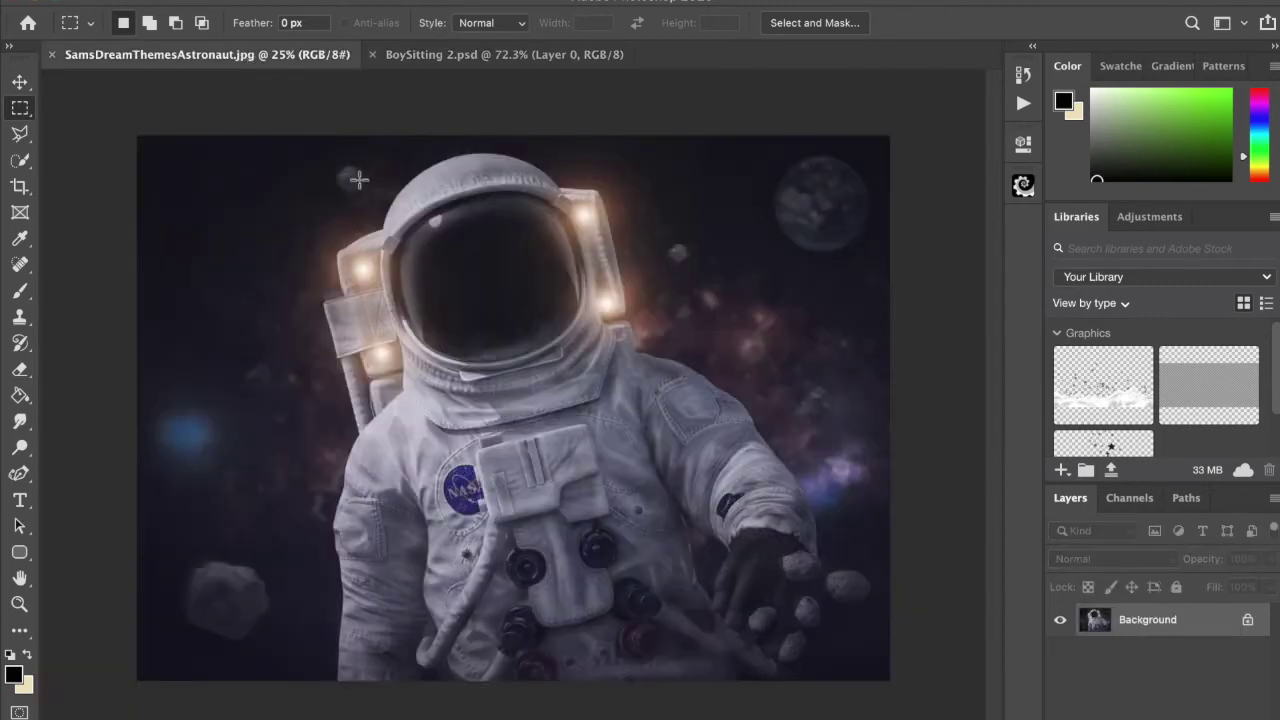
- Paste the boy's face as a new layer and move it up into the helmet visor
key(ctrl+v)
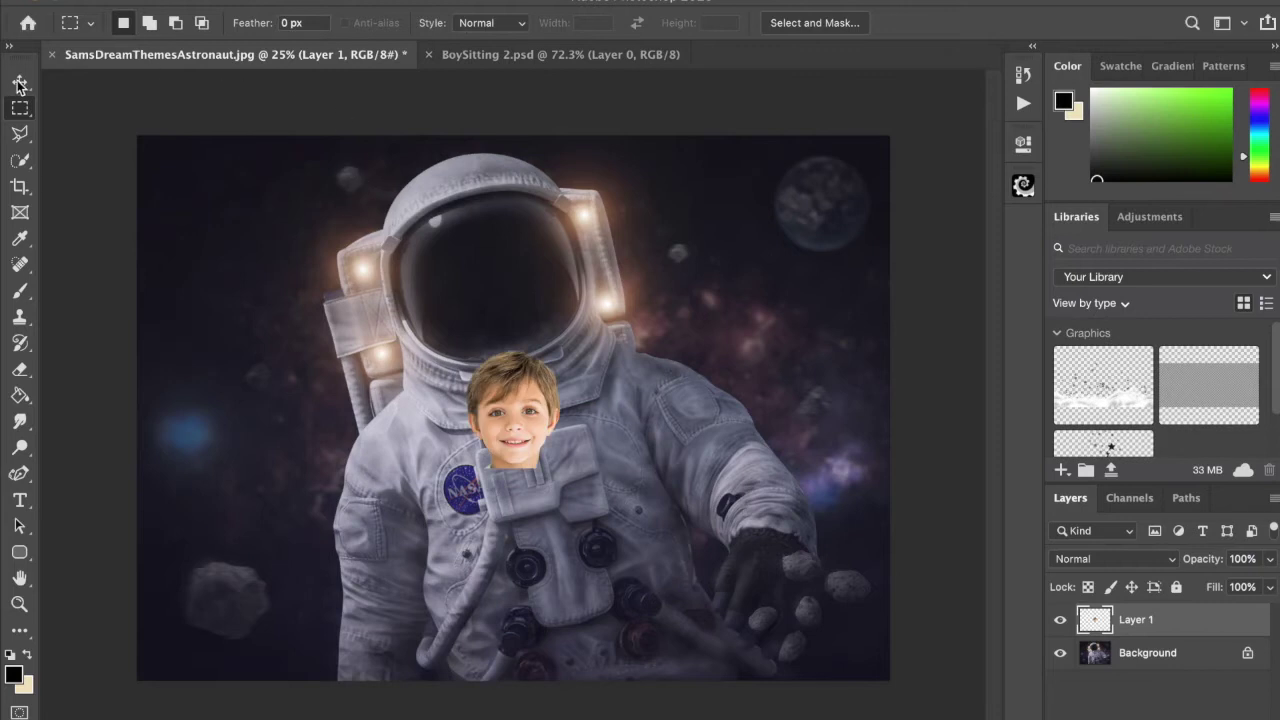
click(20, 83)
drag(519, 411, 498, 290)
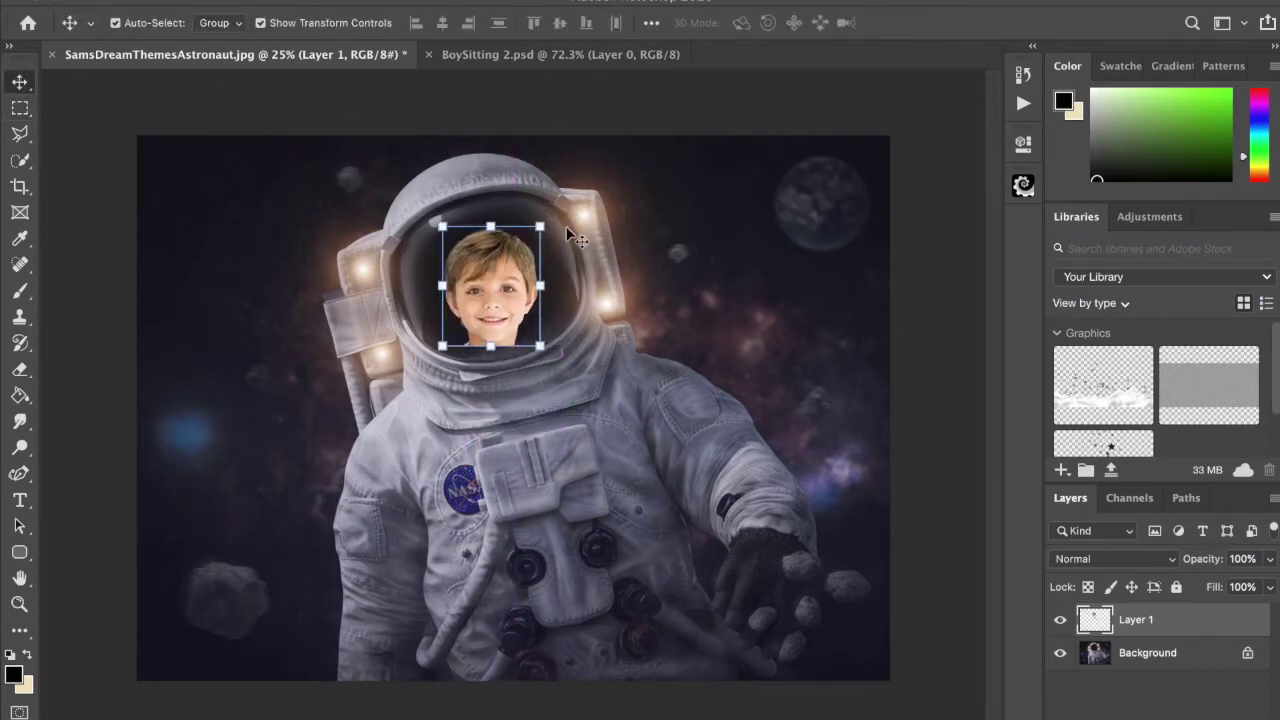
- Free Transform the face to about -14.6° rotation and 167% scale so it fills the visor
click(522, 268)
drag(562, 212, 575, 170)
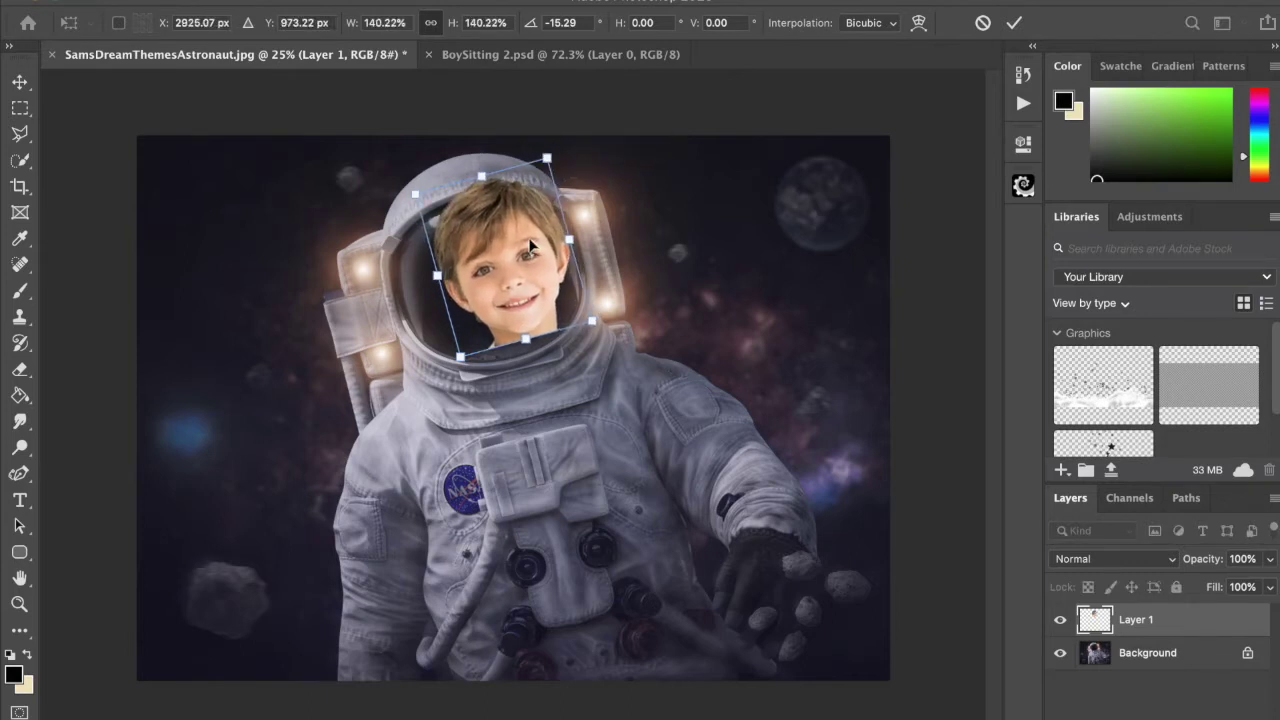
drag(534, 248, 518, 269)
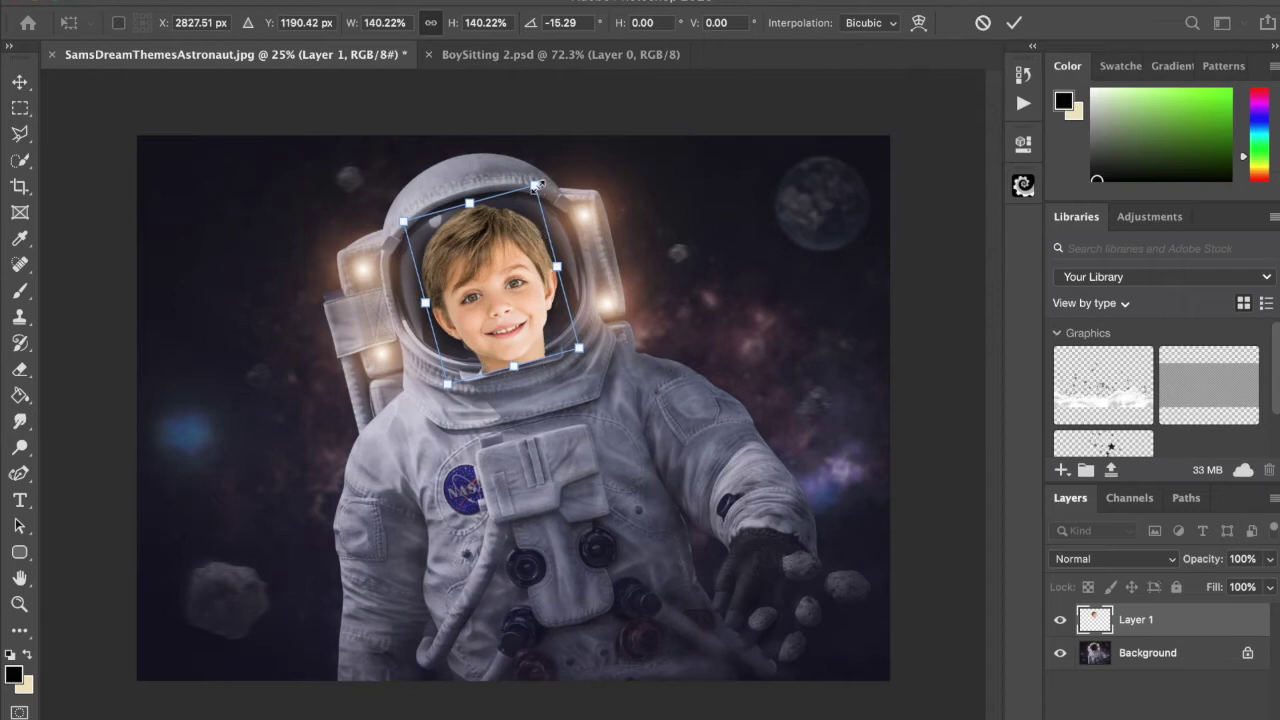
drag(536, 186, 581, 164)
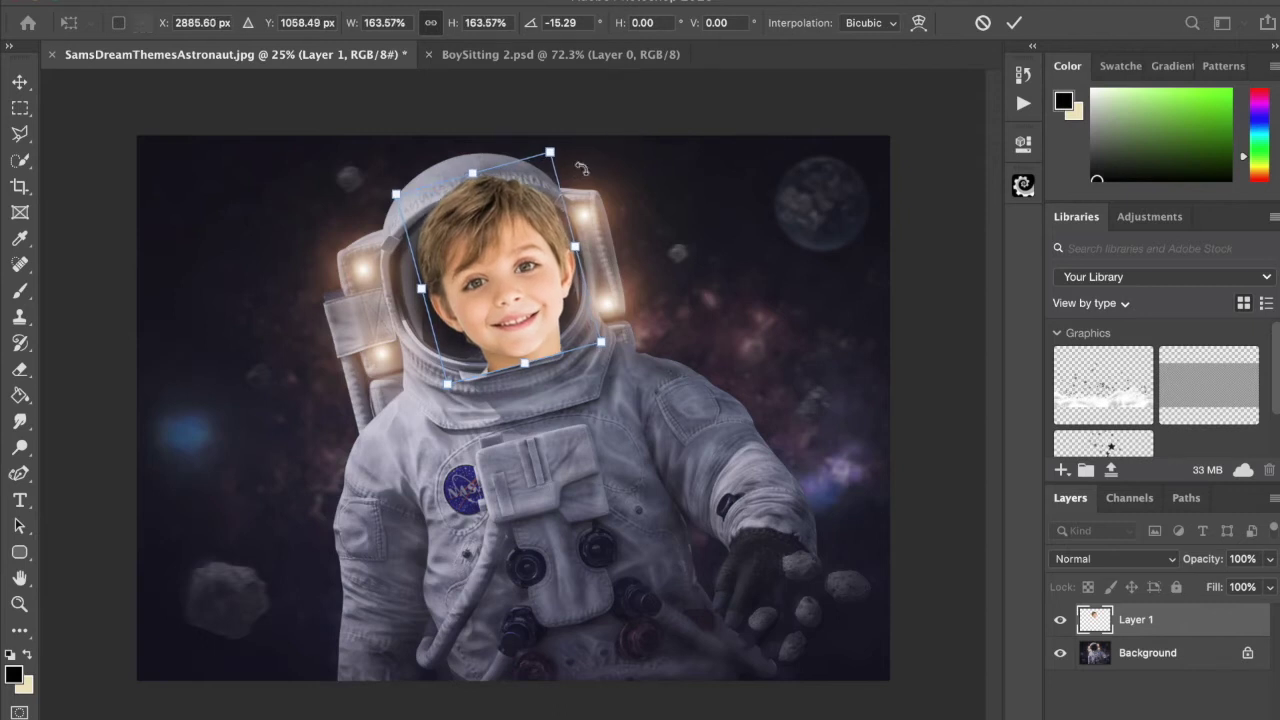
drag(499, 207, 490, 211)
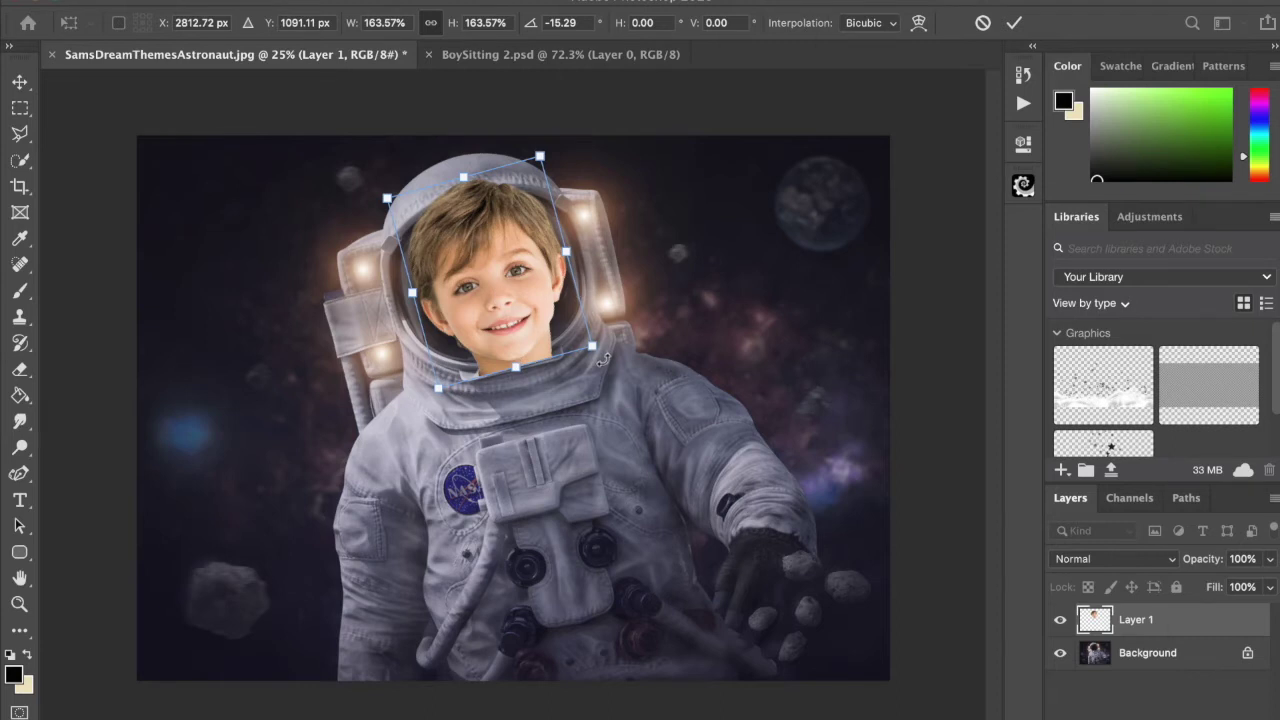
drag(605, 358, 605, 360)
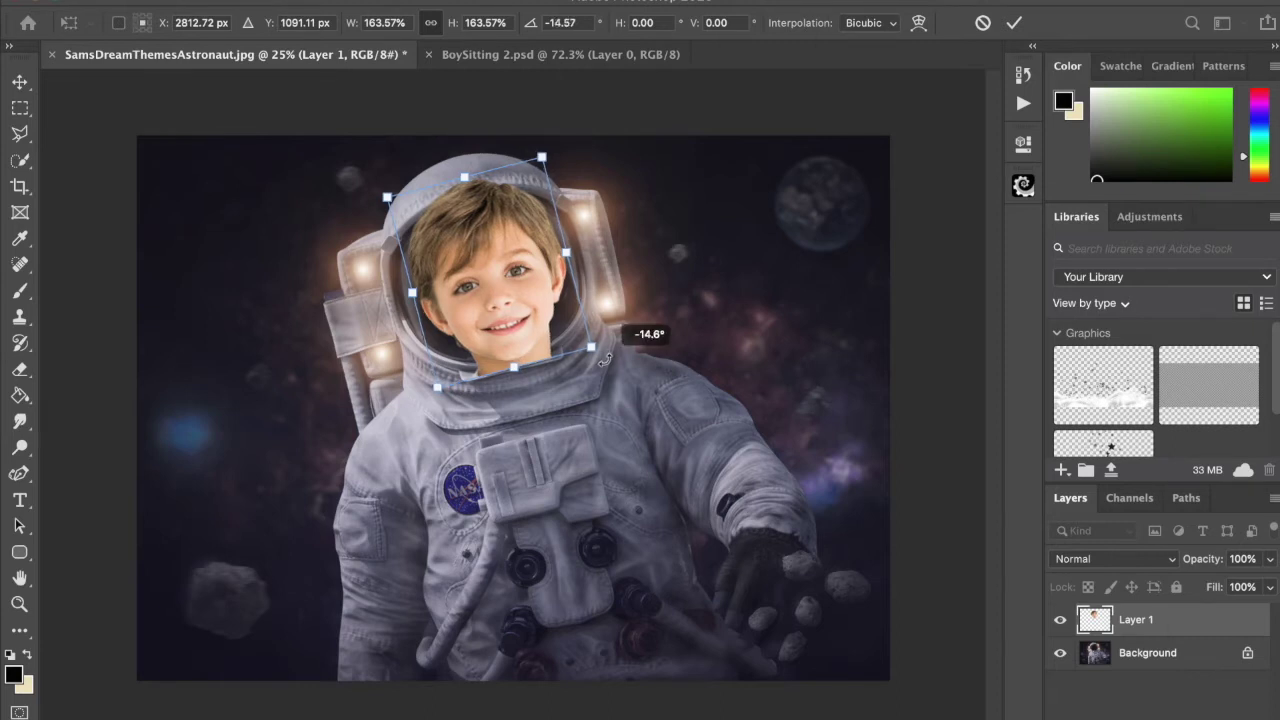
drag(543, 154, 556, 145)
drag(508, 217, 504, 217)
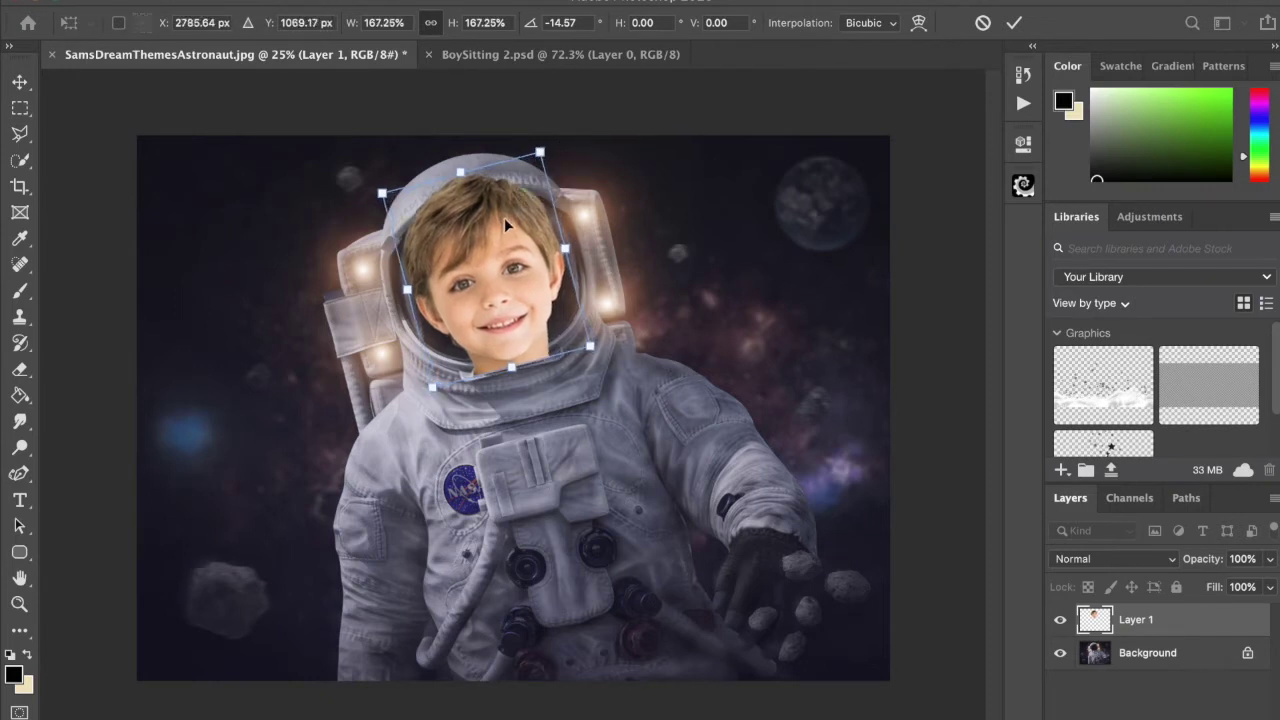
key(Return)
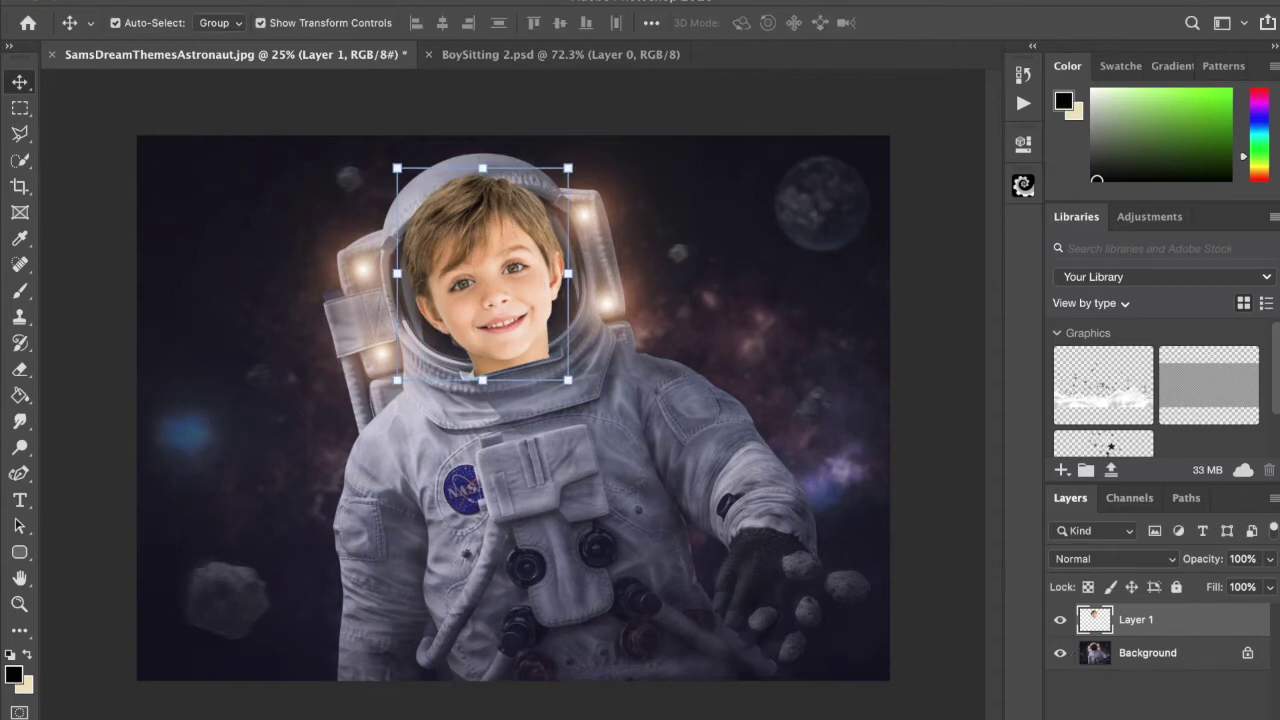
- Add a layer mask to Layer 1 and set up a soft round black brush at 175 px
click(1108, 715)
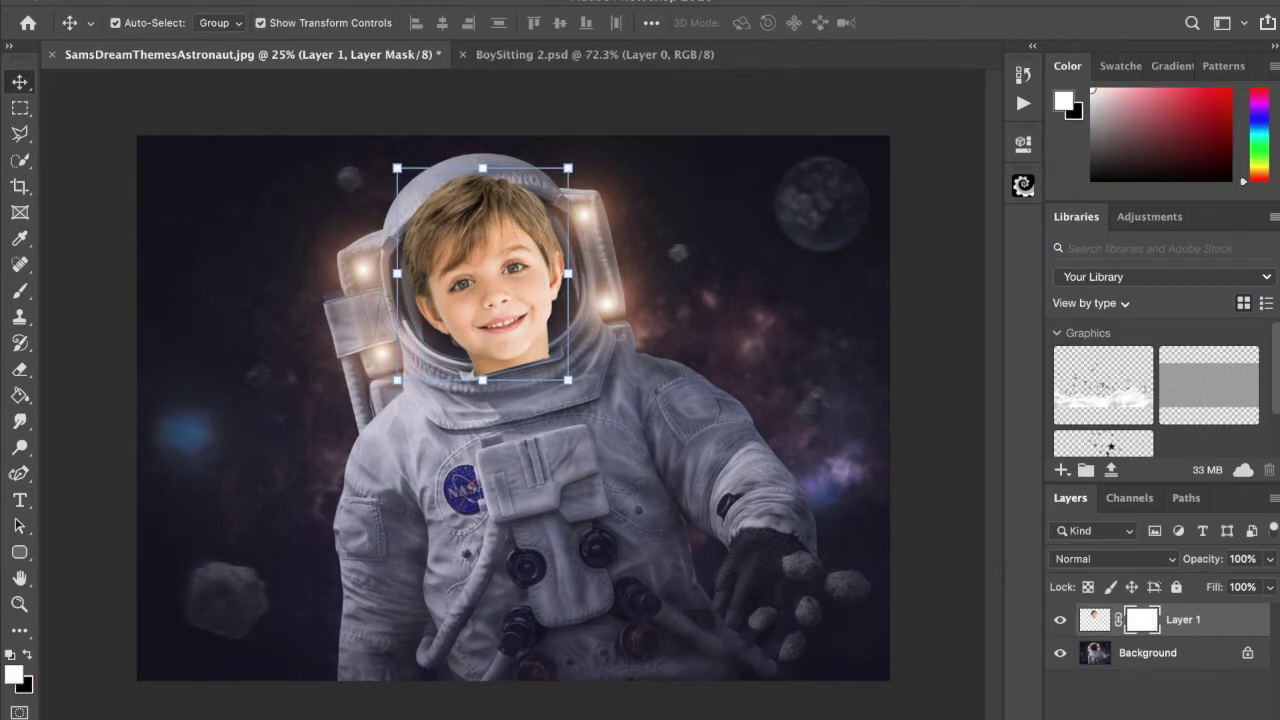
click(27, 655)
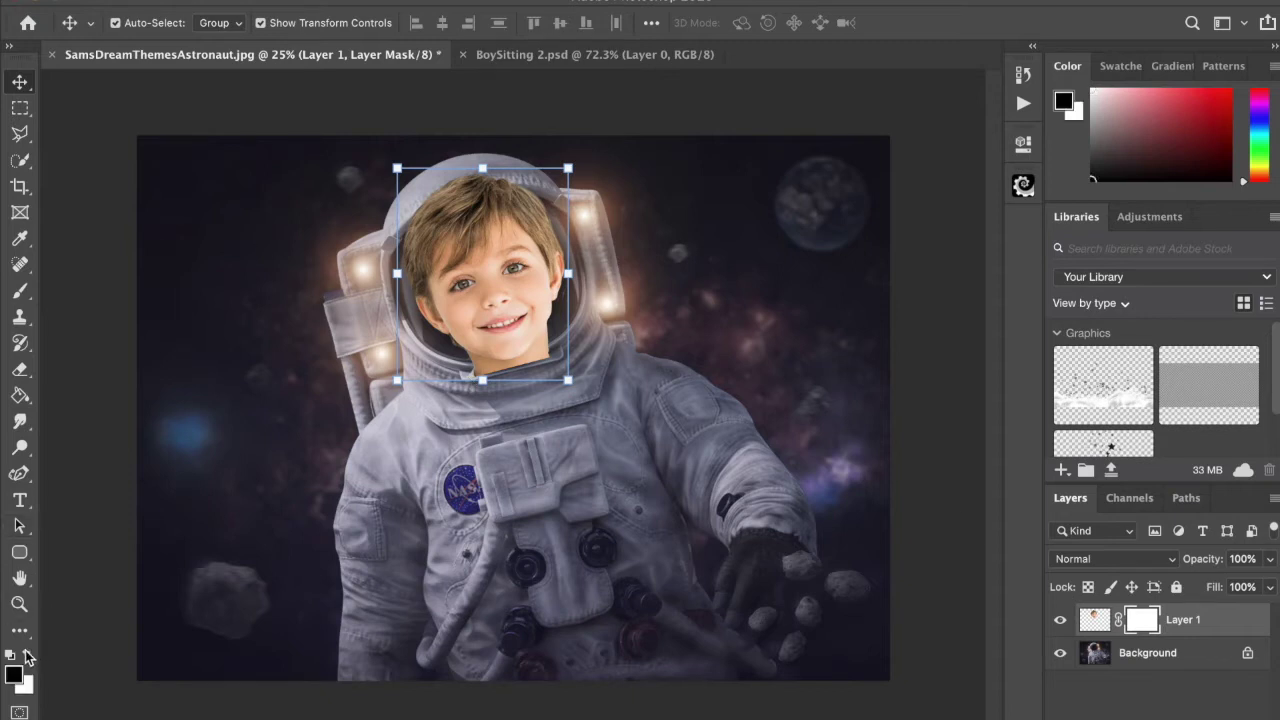
click(20, 291)
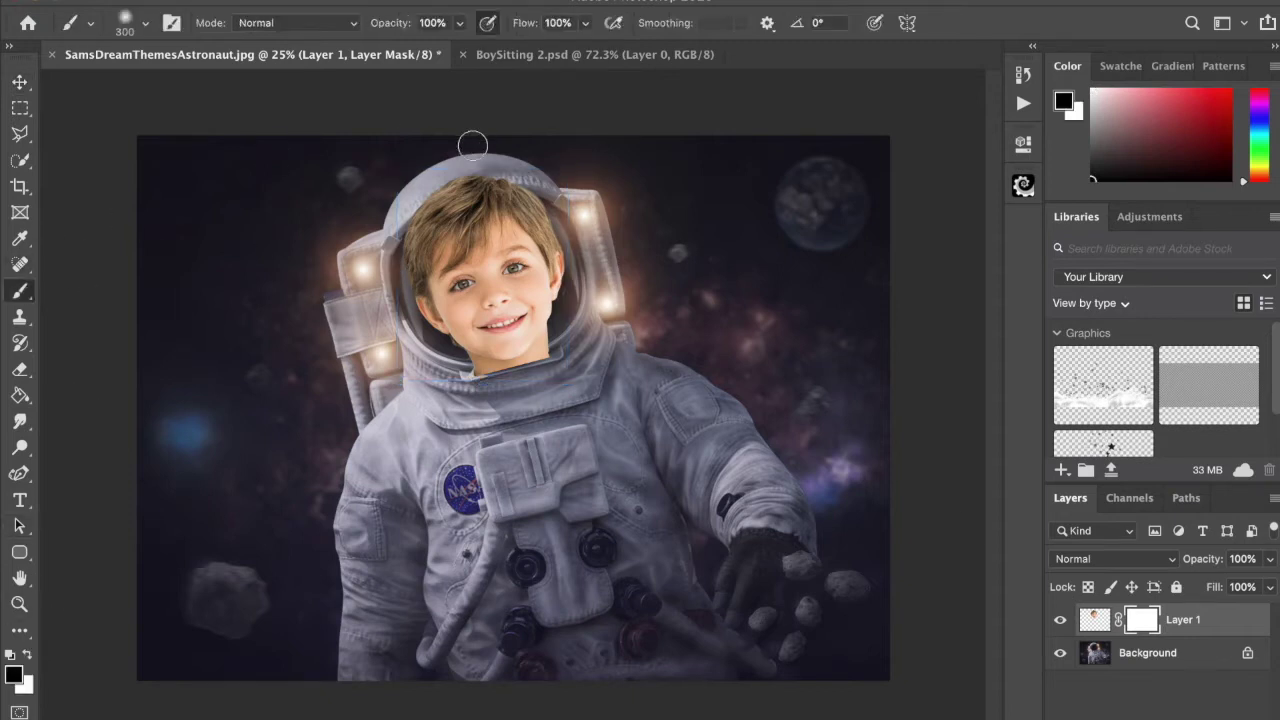
key(bracketleft)
key(bracketleft)
key(bracketleft)
click(146, 26)
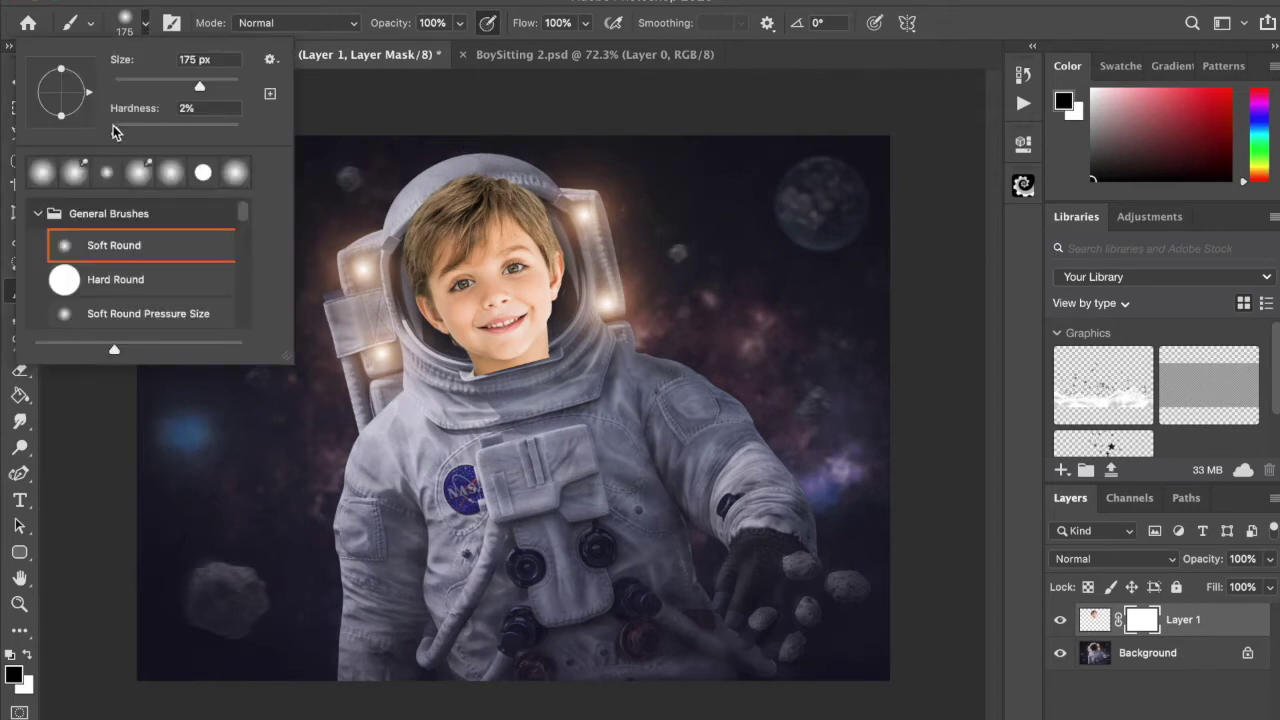
key(Return)
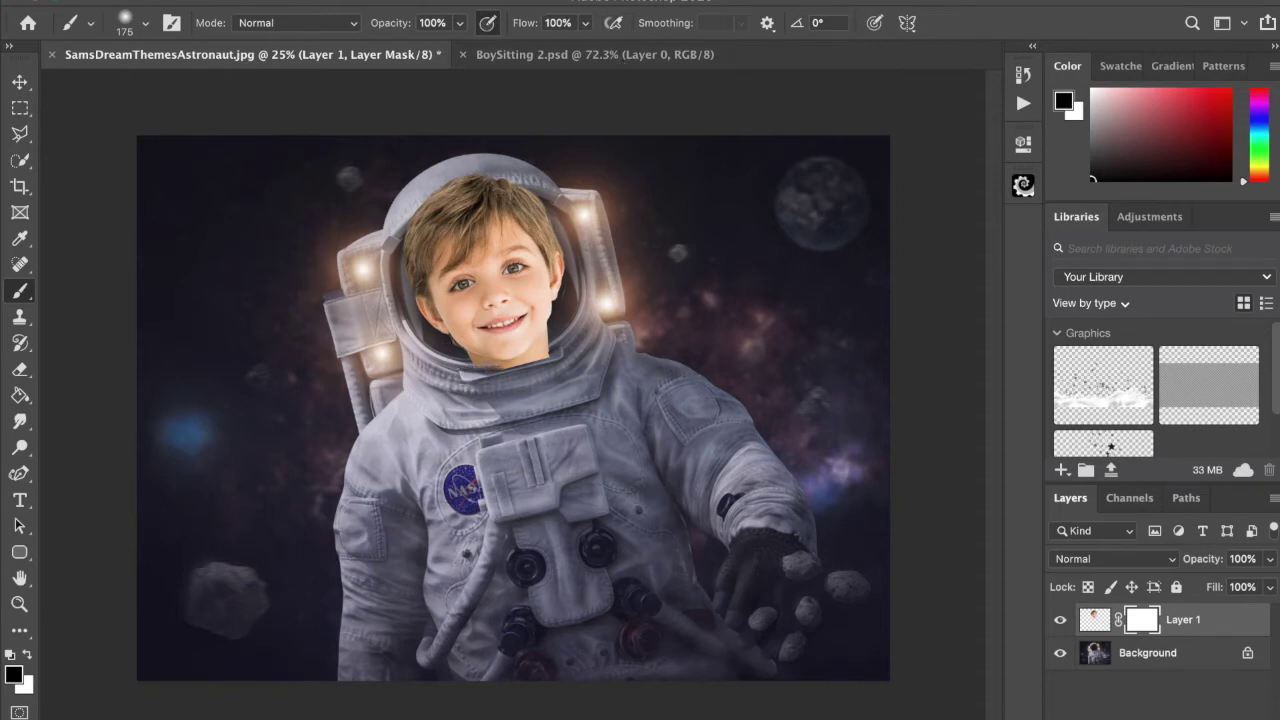
- Paint the mask to fade the chin edge and hide the hair top at 200 px
mouse_move(530, 360)
mouse_down()
mouse_move(545, 353)
mouse_move(480, 361)
mouse_move(552, 345)
mouse_move(472, 355)
mouse_up()
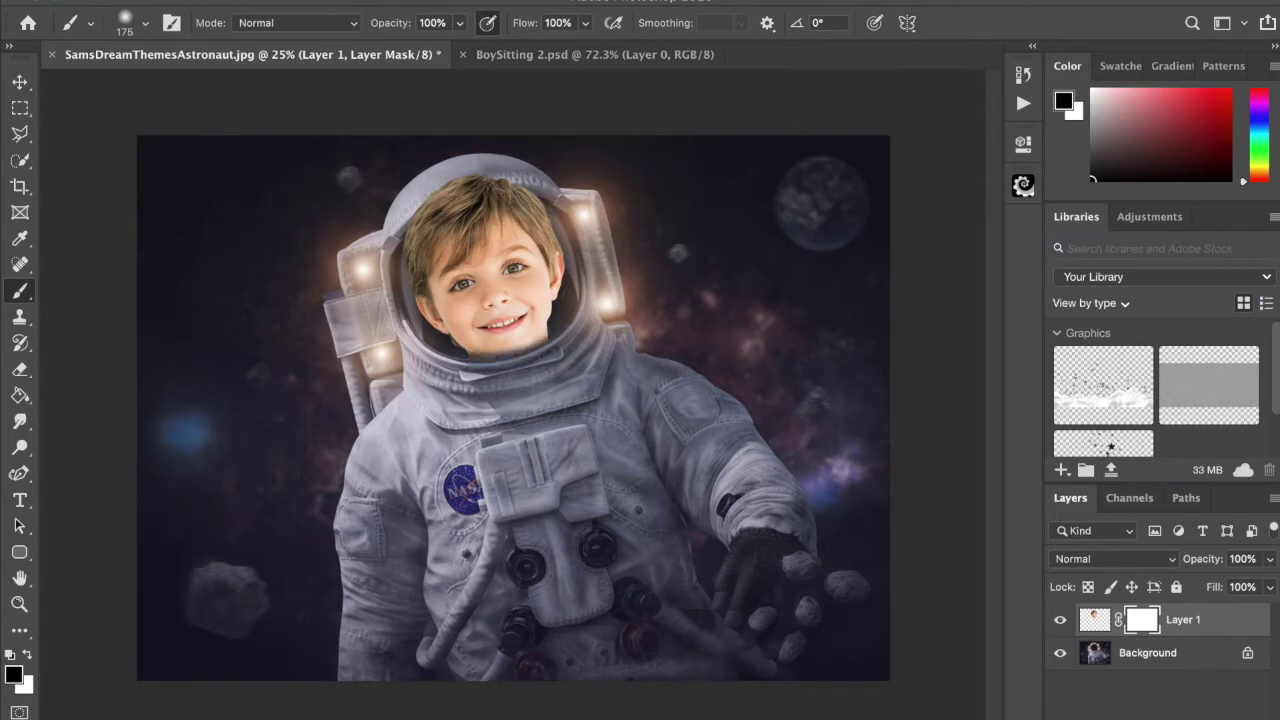
key(])
mouse_move(468, 184)
mouse_down()
mouse_move(555, 194)
mouse_move(434, 203)
mouse_move(484, 189)
mouse_move(483, 171)
mouse_move(400, 239)
mouse_move(467, 204)
mouse_move(557, 207)
mouse_up()
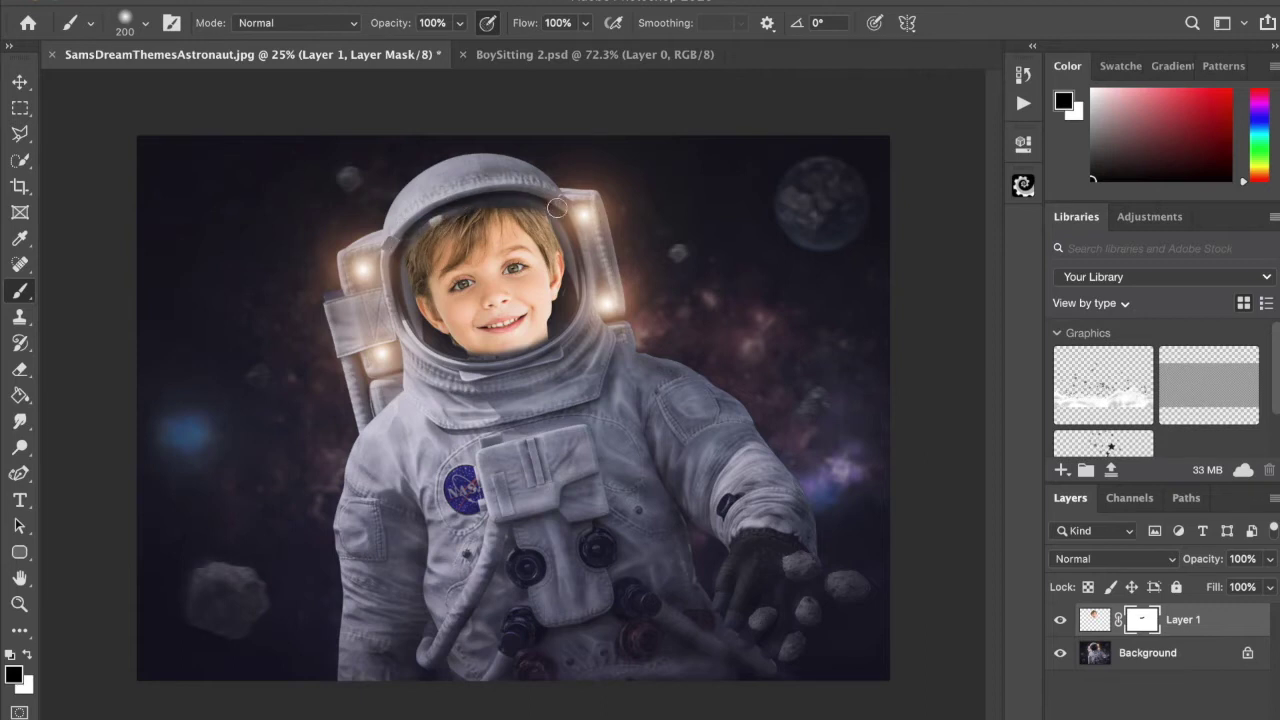
scroll(589, 257, up, 3)
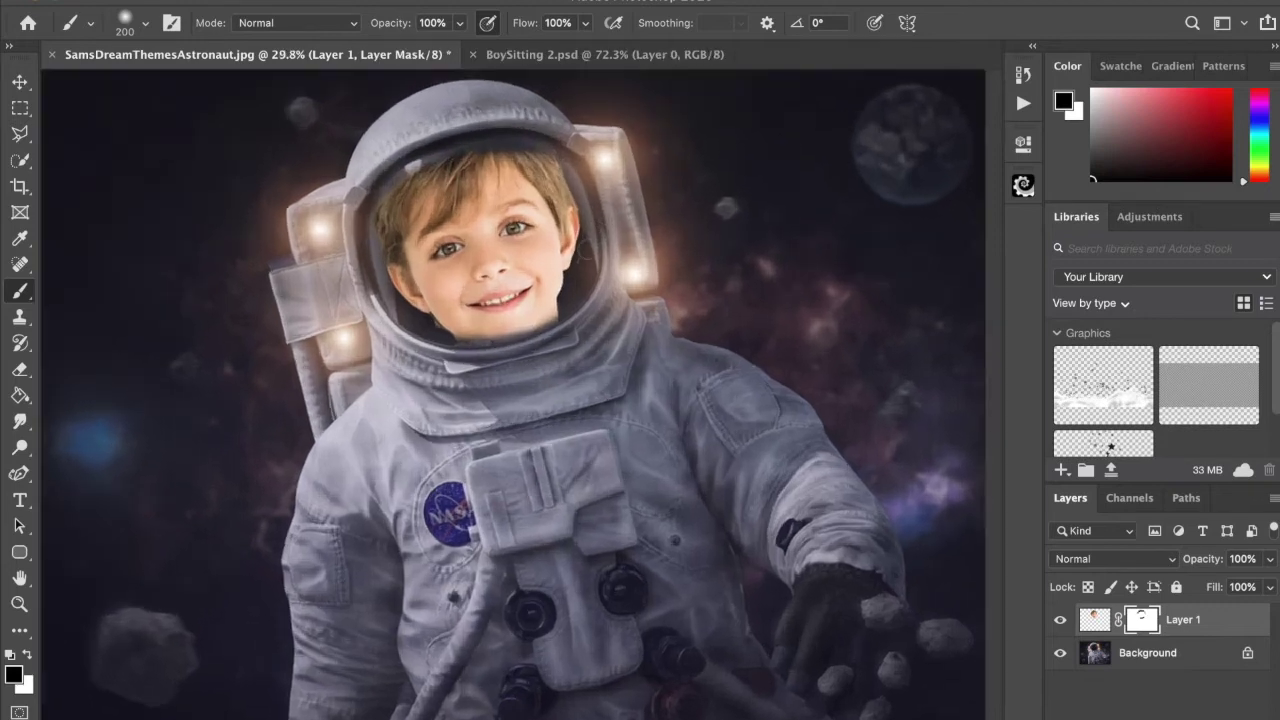
scroll(505, 245, up, 5)
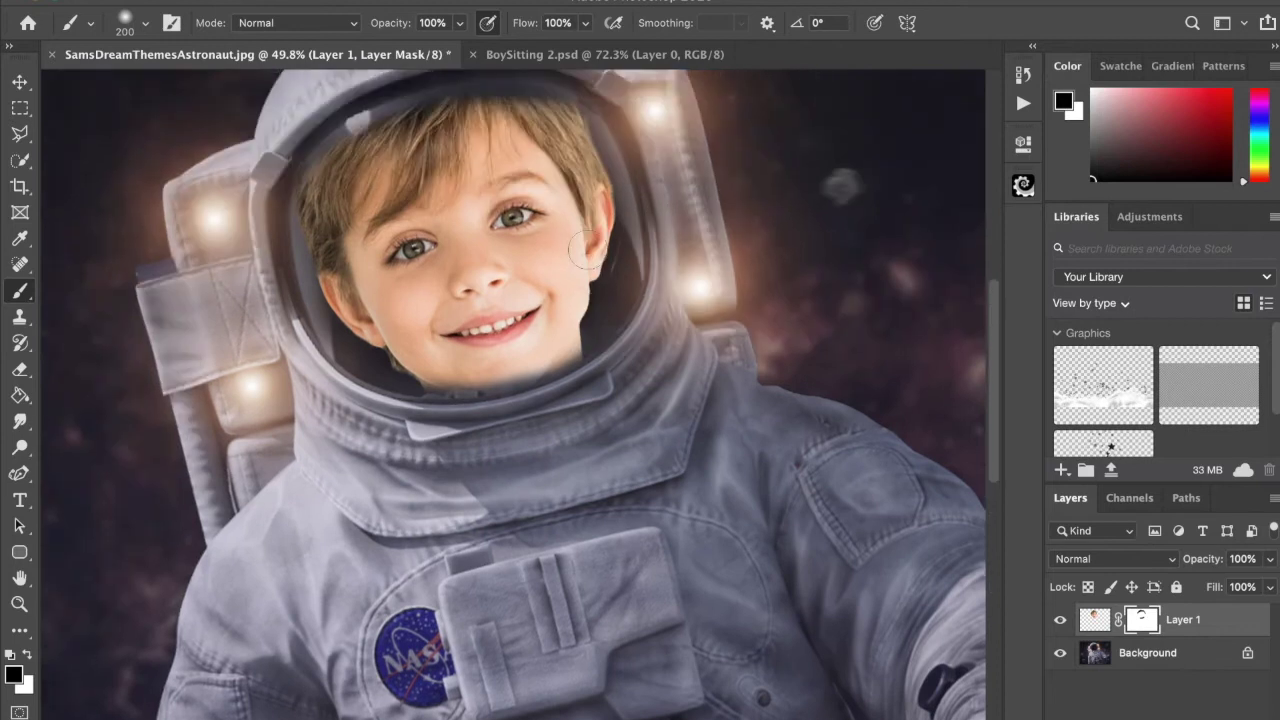
scroll(588, 252, up, 4)
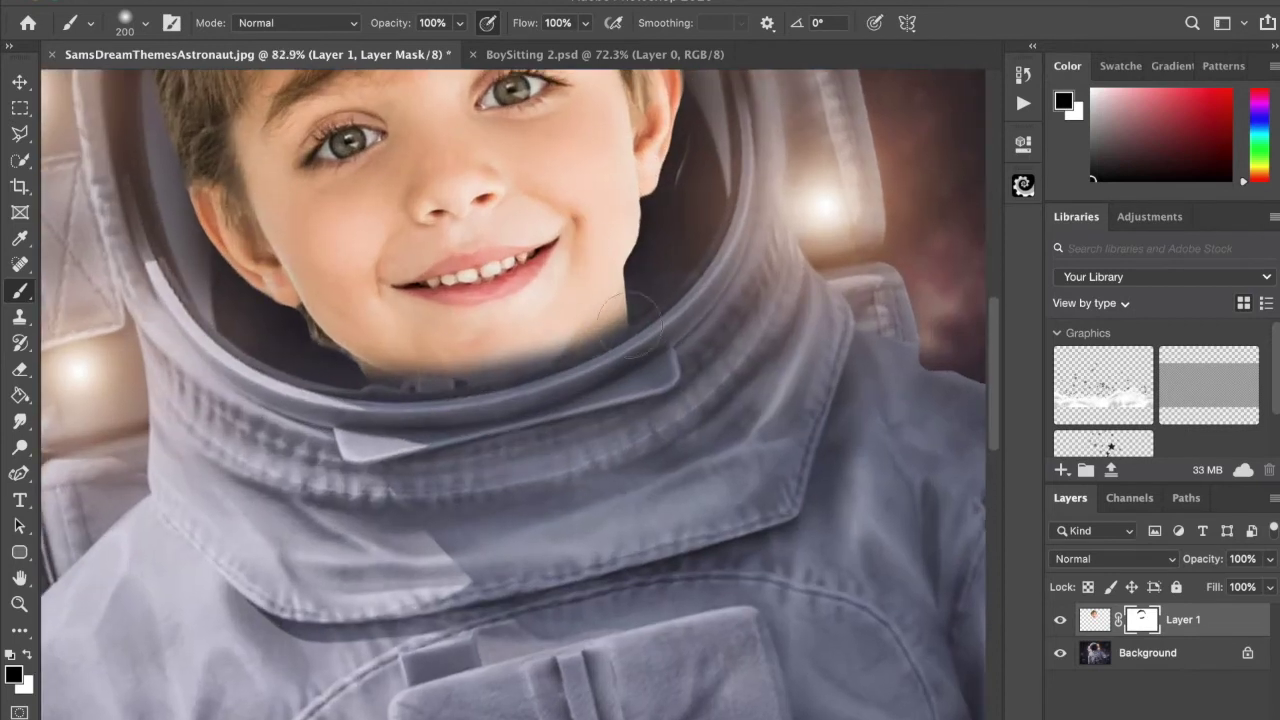
- Restore the chin just under the jawline with a 70 px white brush on the mask
key(x)
key(bracketleft)
key(bracketleft)
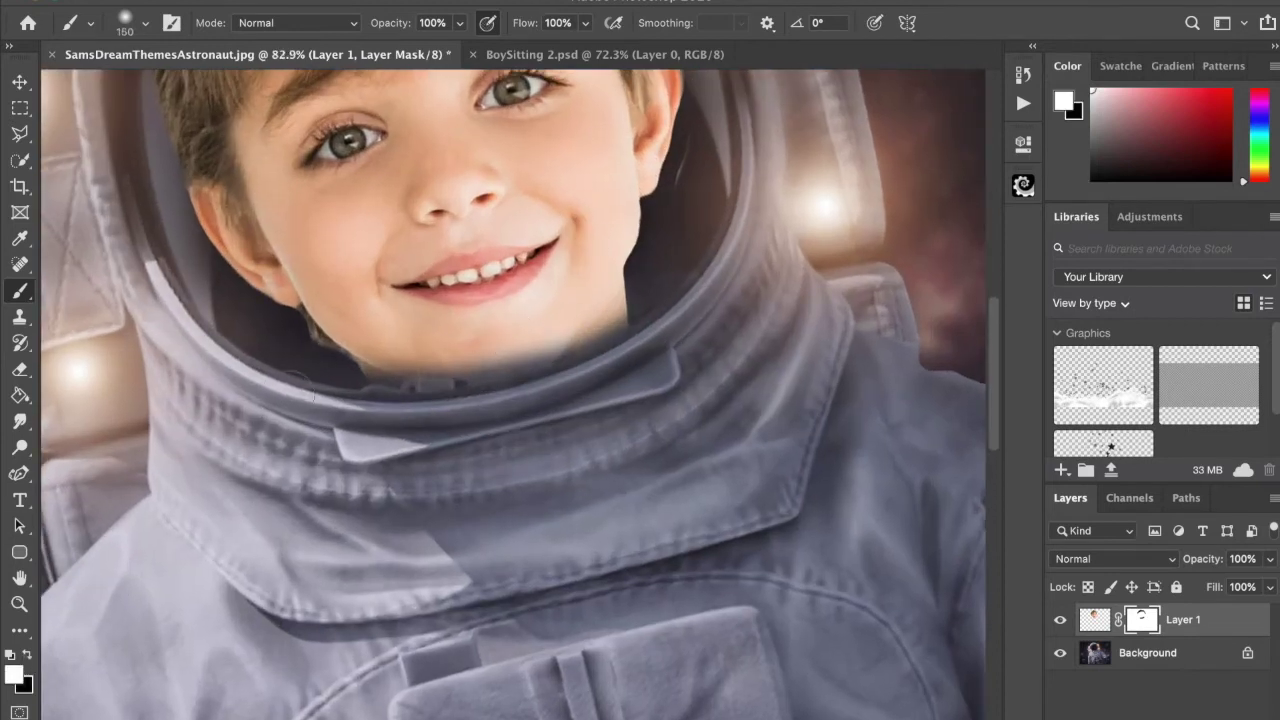
key(bracketleft)
key(bracketleft)
key(bracketleft)
key(bracketleft)
key(bracketleft)
mouse_move(382, 376)
mouse_down()
mouse_move(516, 368)
mouse_move(634, 310)
mouse_move(648, 320)
mouse_move(625, 342)
mouse_move(704, 282)
mouse_move(732, 225)
mouse_move(718, 259)
mouse_move(566, 346)
mouse_move(561, 333)
mouse_move(590, 327)
mouse_move(488, 354)
mouse_up()
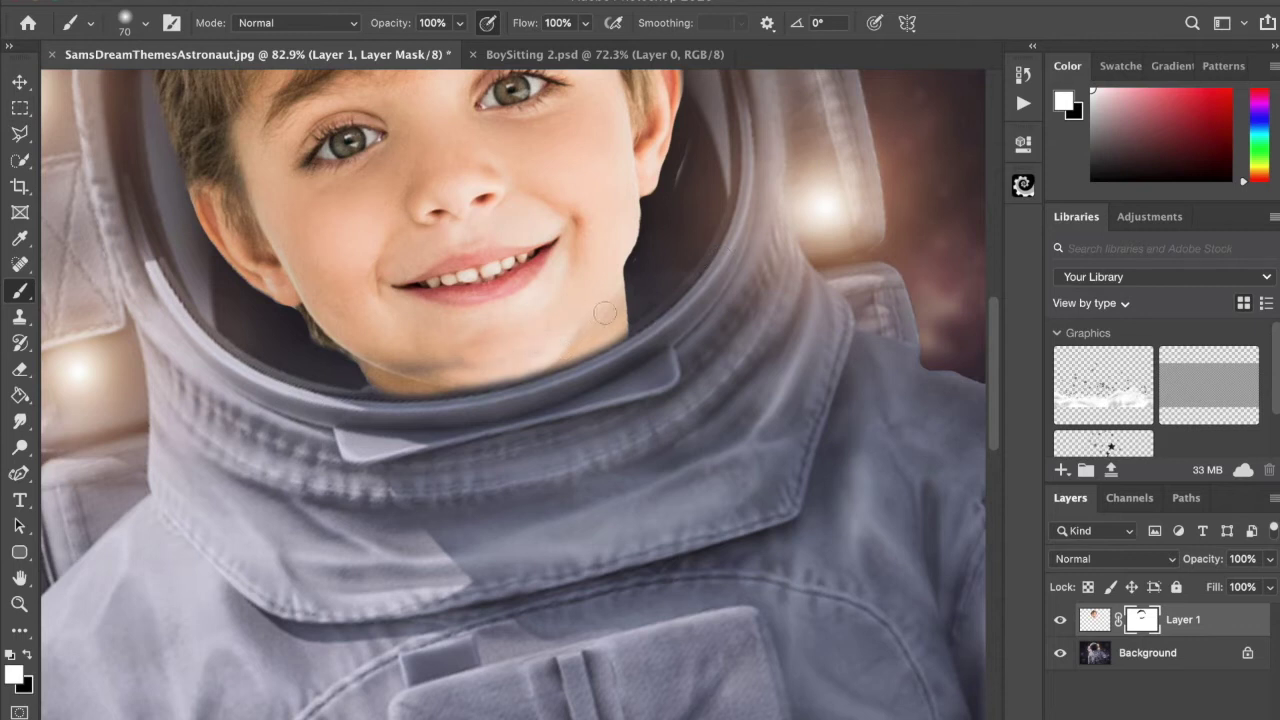
mouse_move(605, 313)
mouse_down()
mouse_move(451, 350)
mouse_move(471, 370)
mouse_move(584, 339)
mouse_up()
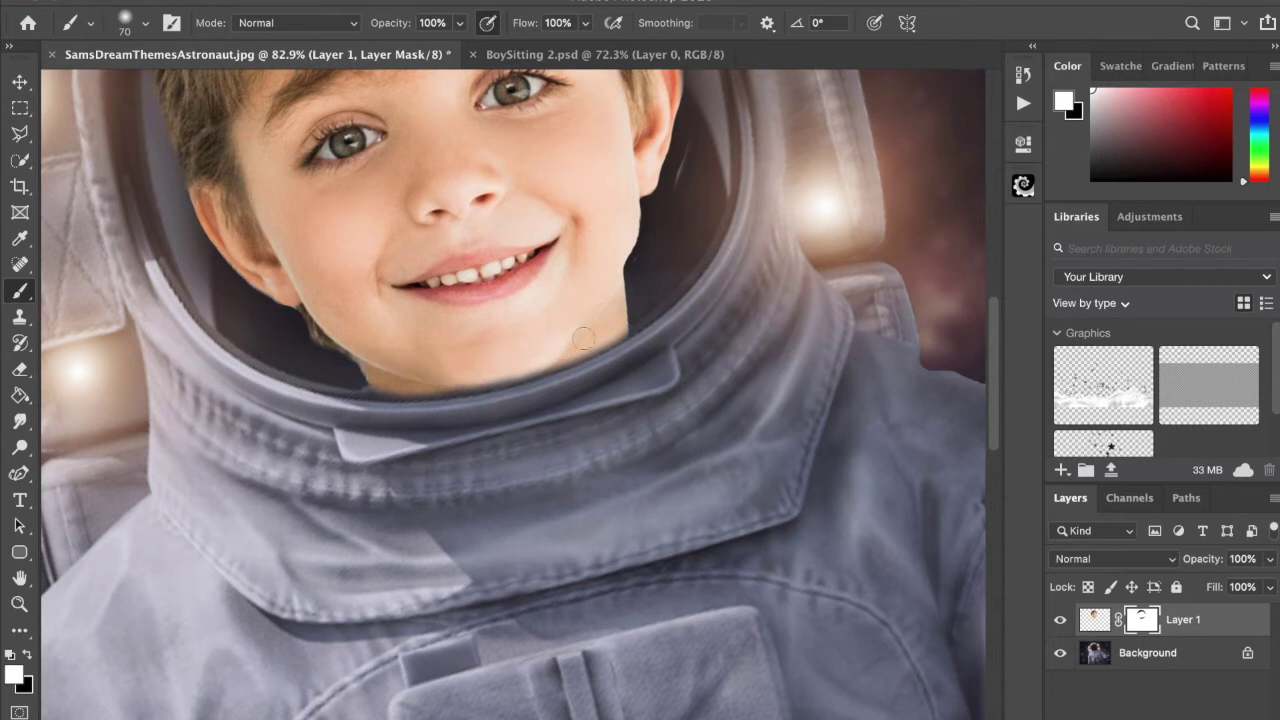
- Trim the chin's lower edge with a 40 px black brush, then make white the painting colour
click(27, 654)
key(bracketleft)
key(bracketleft)
key(bracketleft)
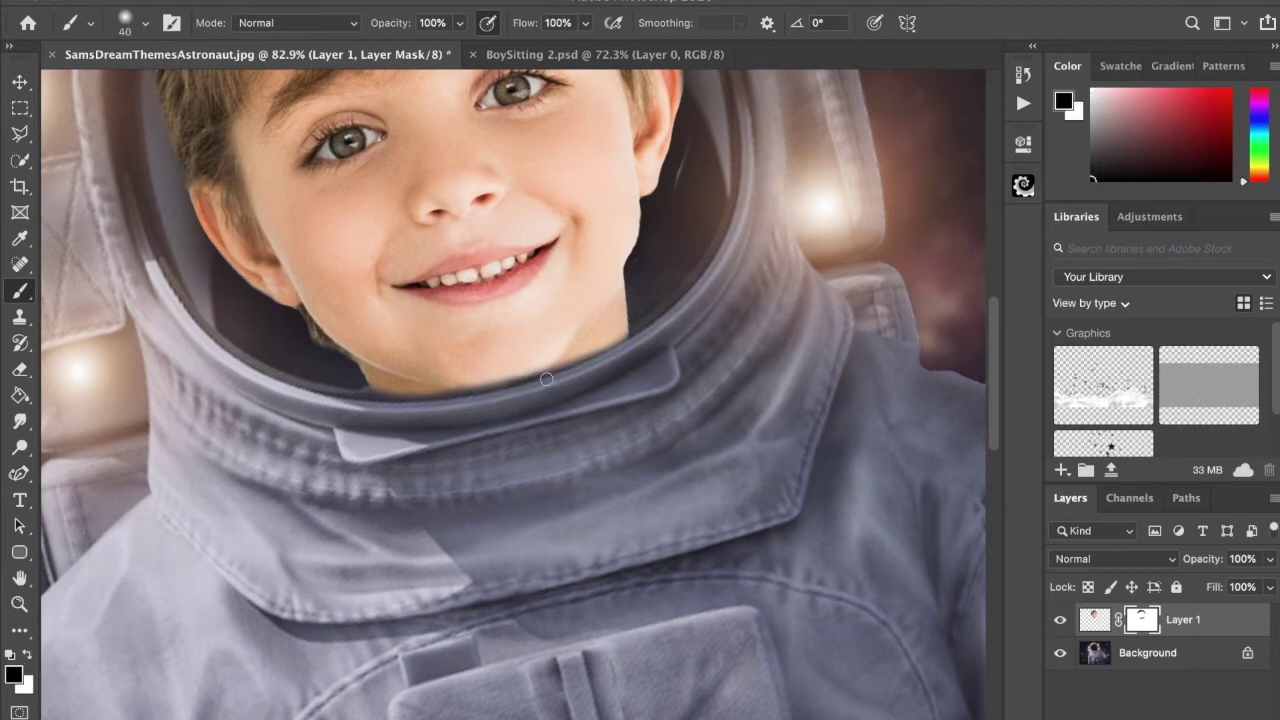
drag(565, 372, 636, 335)
mouse_move(346, 380)
mouse_down()
mouse_move(357, 399)
mouse_move(388, 402)
mouse_move(500, 394)
mouse_up()
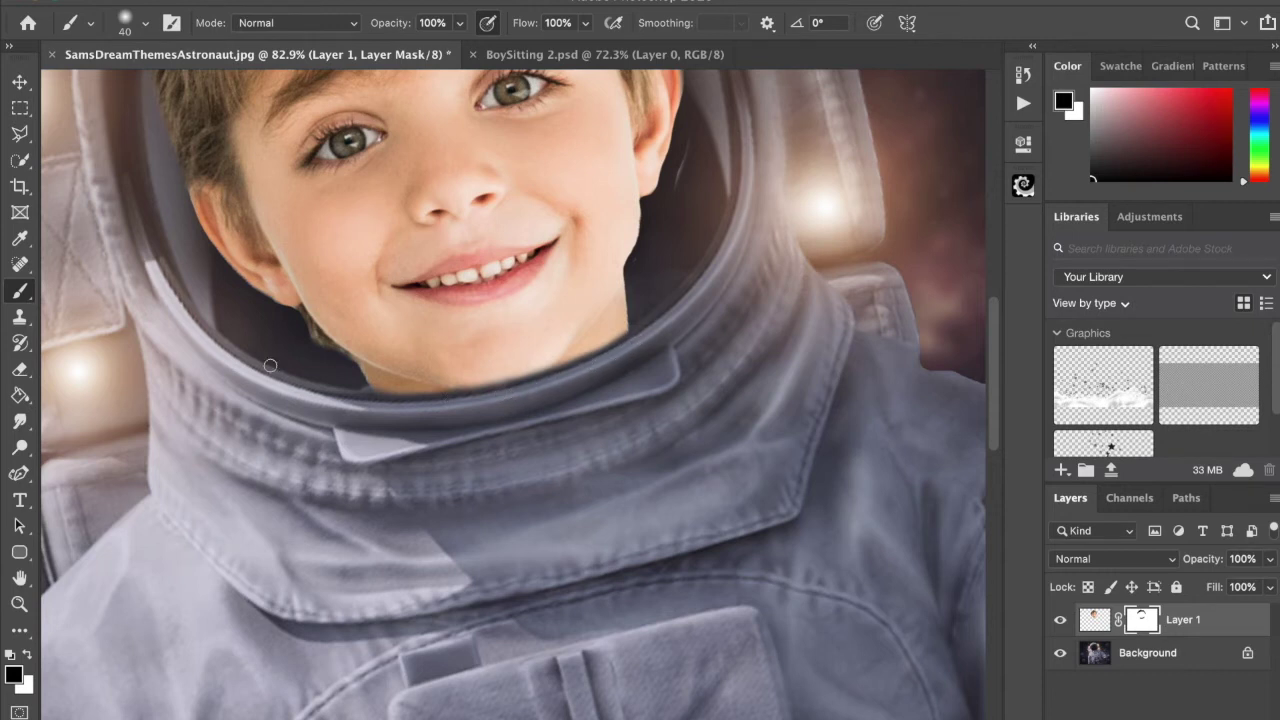
click(27, 655)
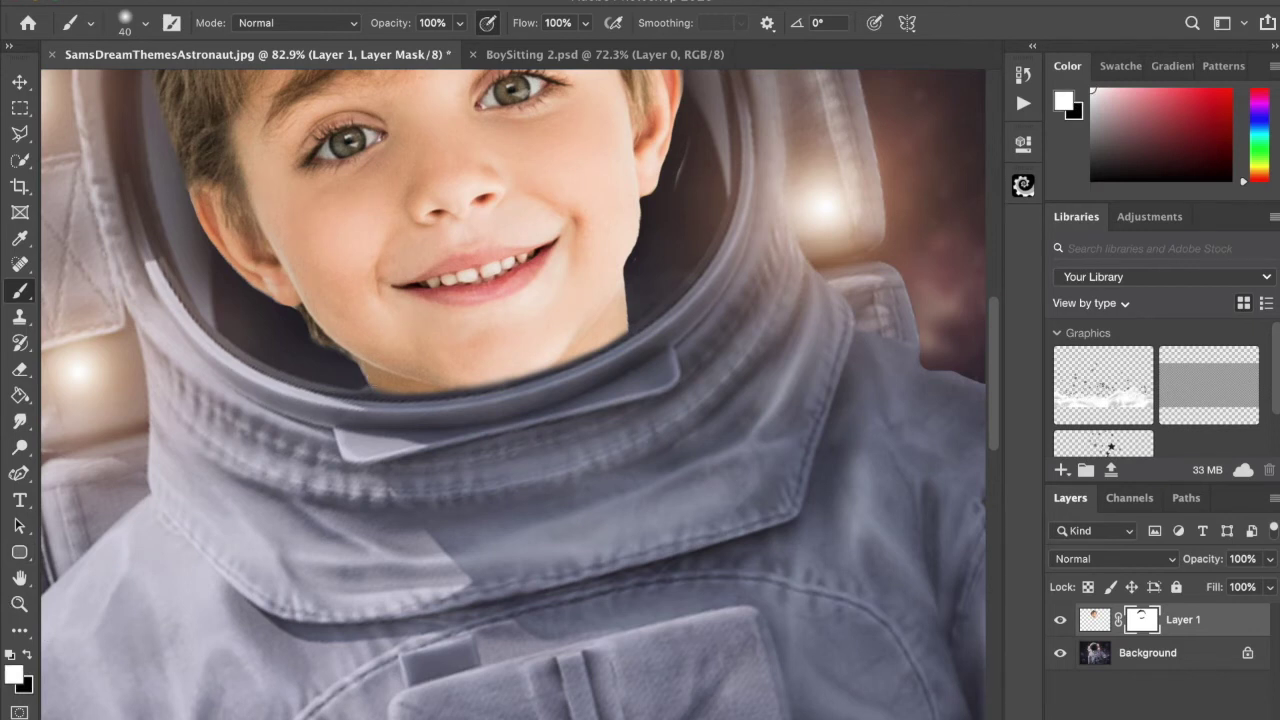
scroll(369, 380, down, 1)
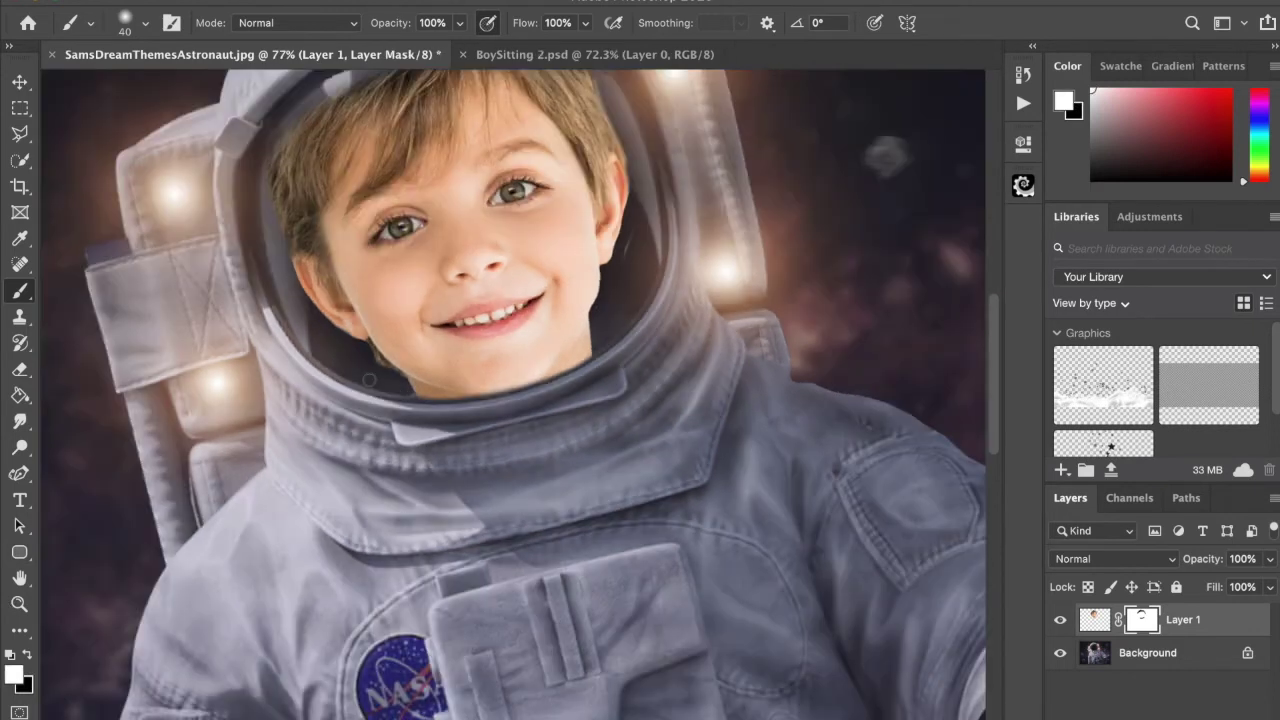
scroll(369, 380, down, 3)
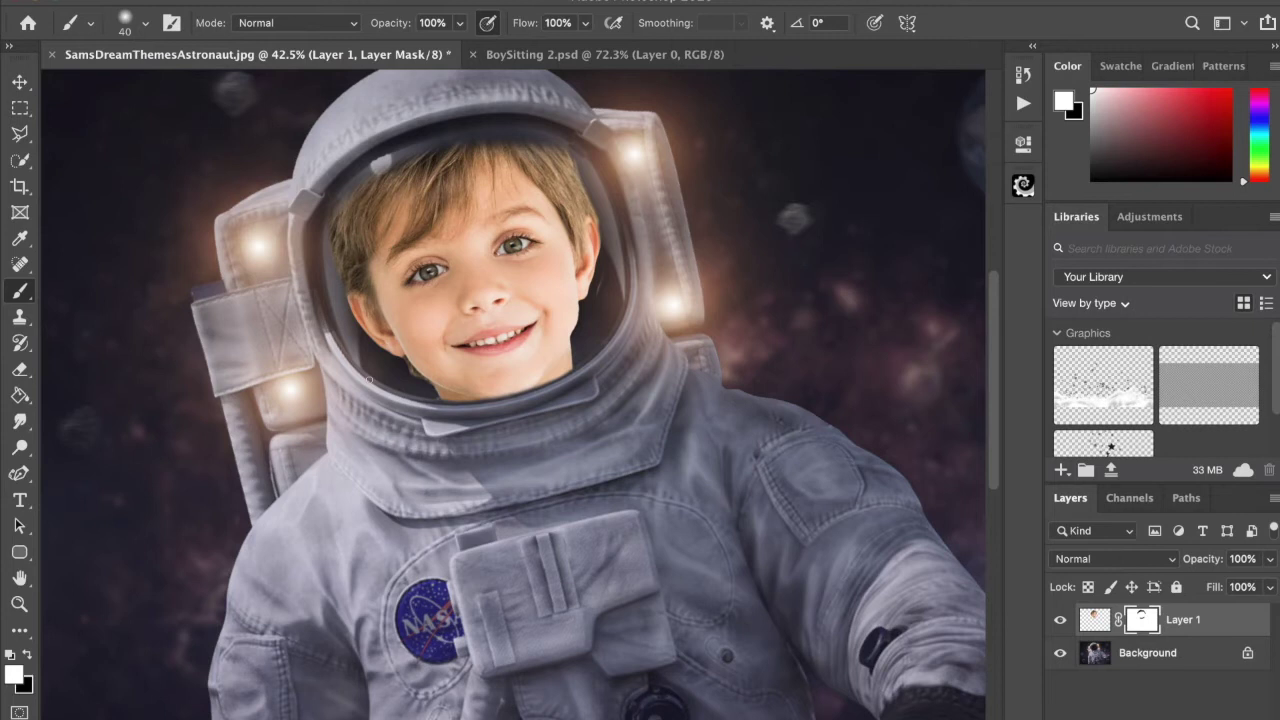
- Set the brush to 26% opacity, about 126 px, with black as the painting colour
scroll(369, 380, up, 3)
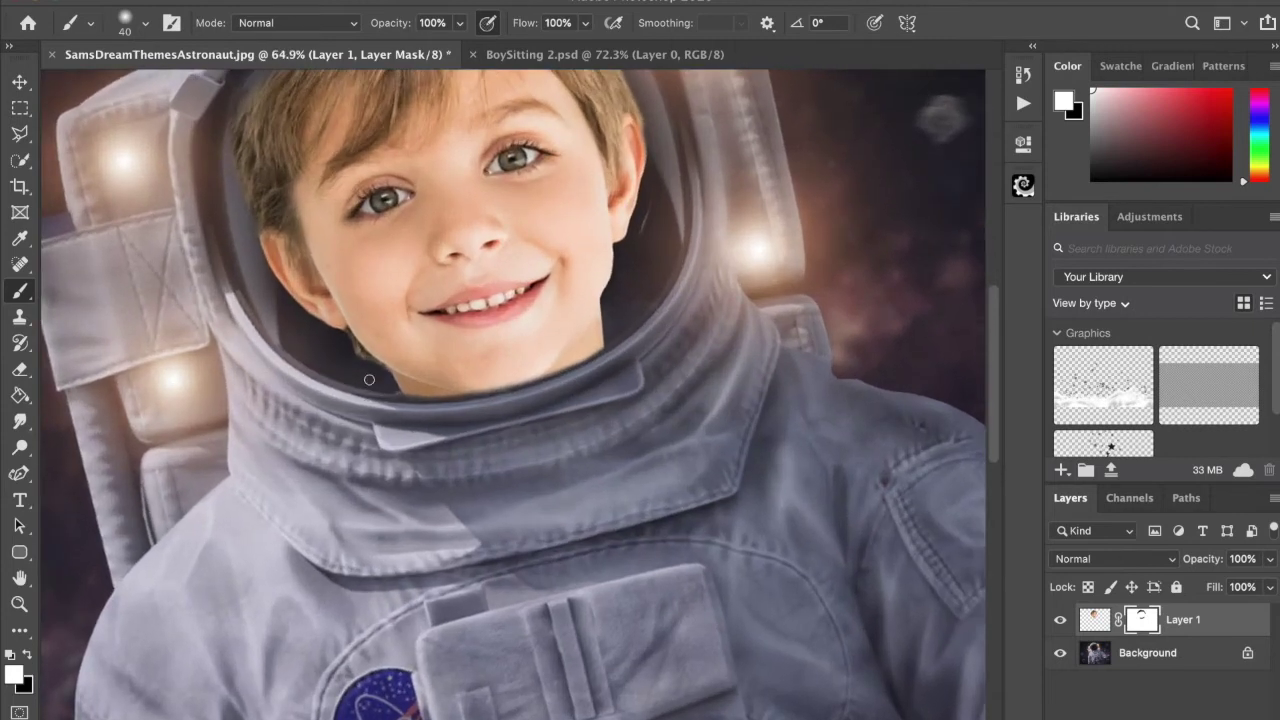
scroll(515, 340, up, 2)
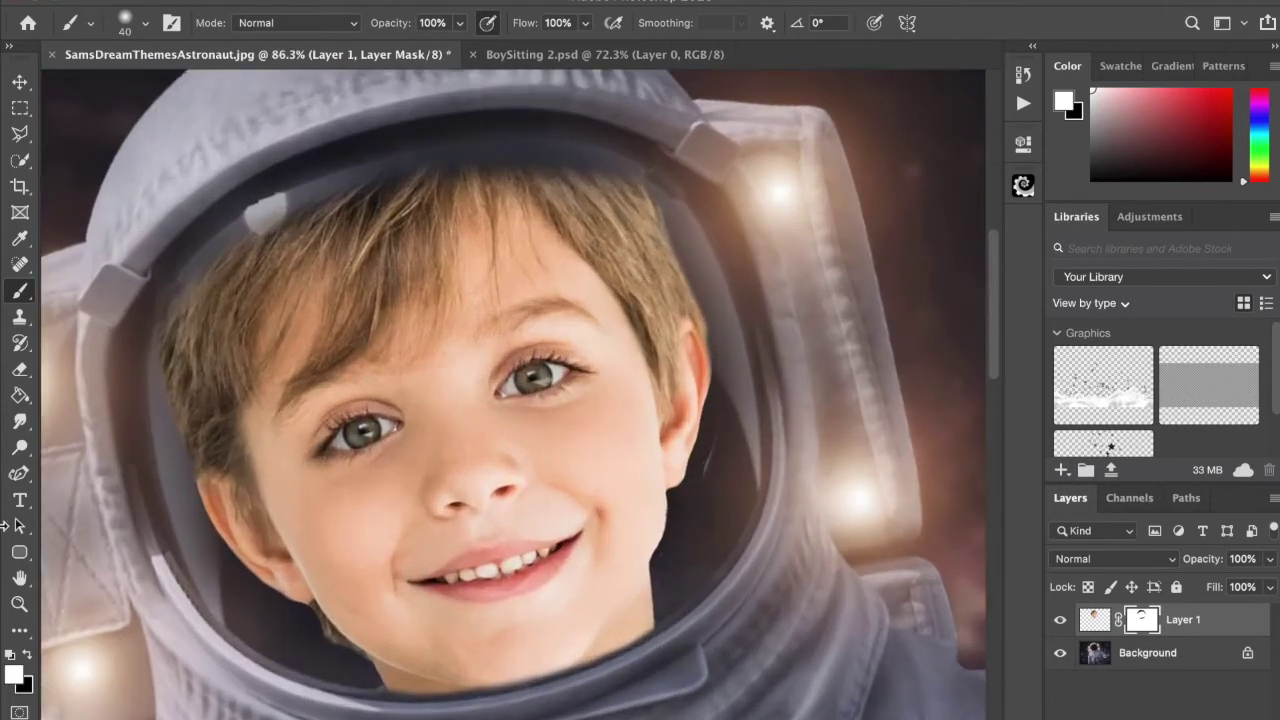
click(459, 22)
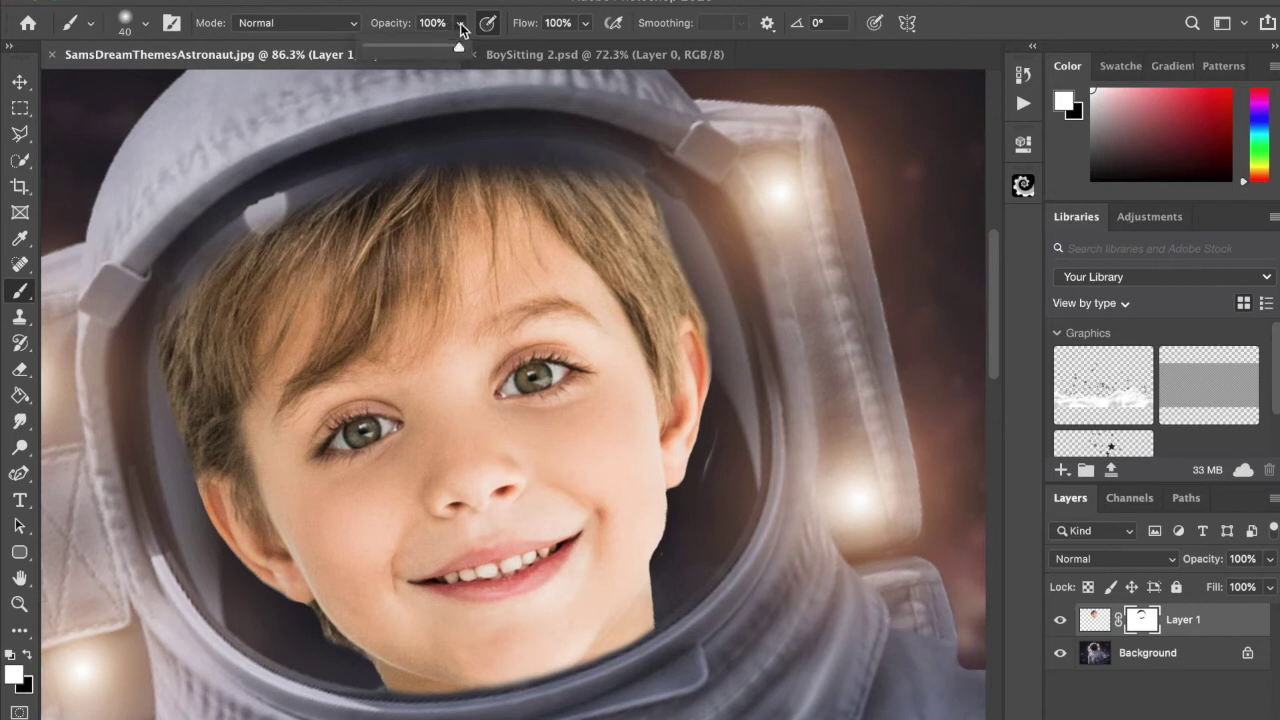
click(470, 8)
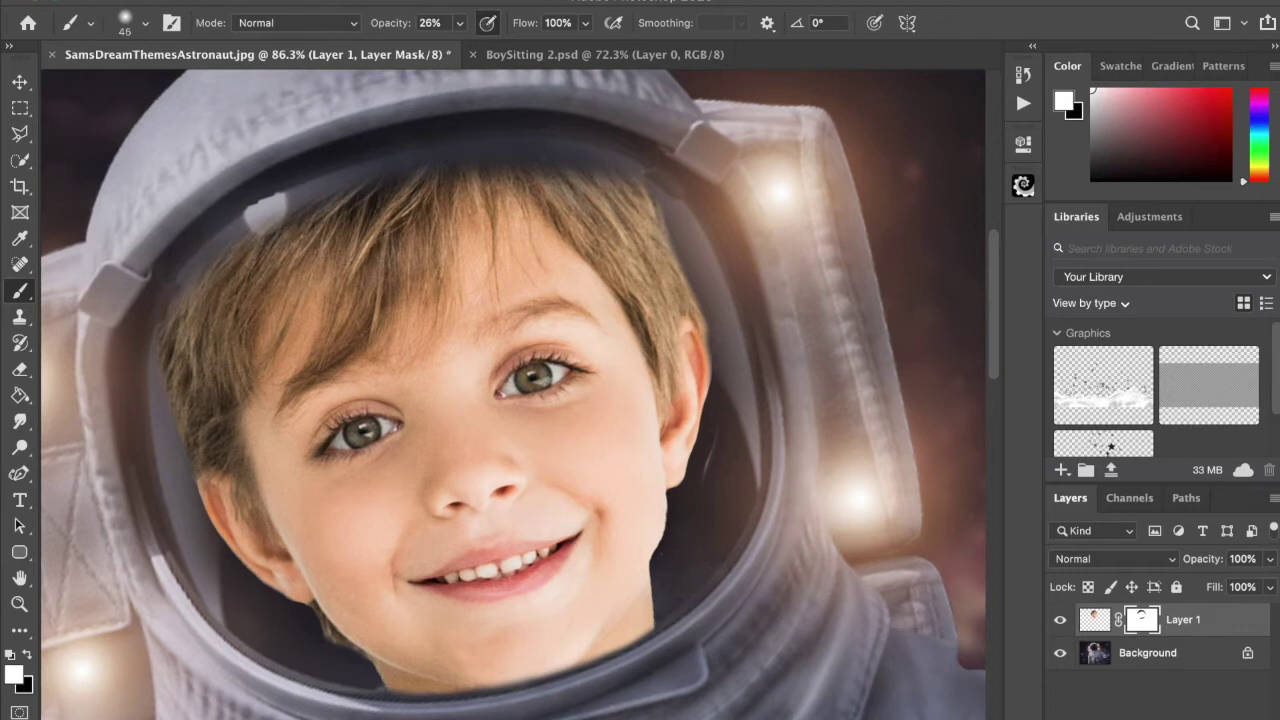
mouse_move(480, 171)
mouse_down()
mouse_move(483, 146)
mouse_move(497, 152)
mouse_up()
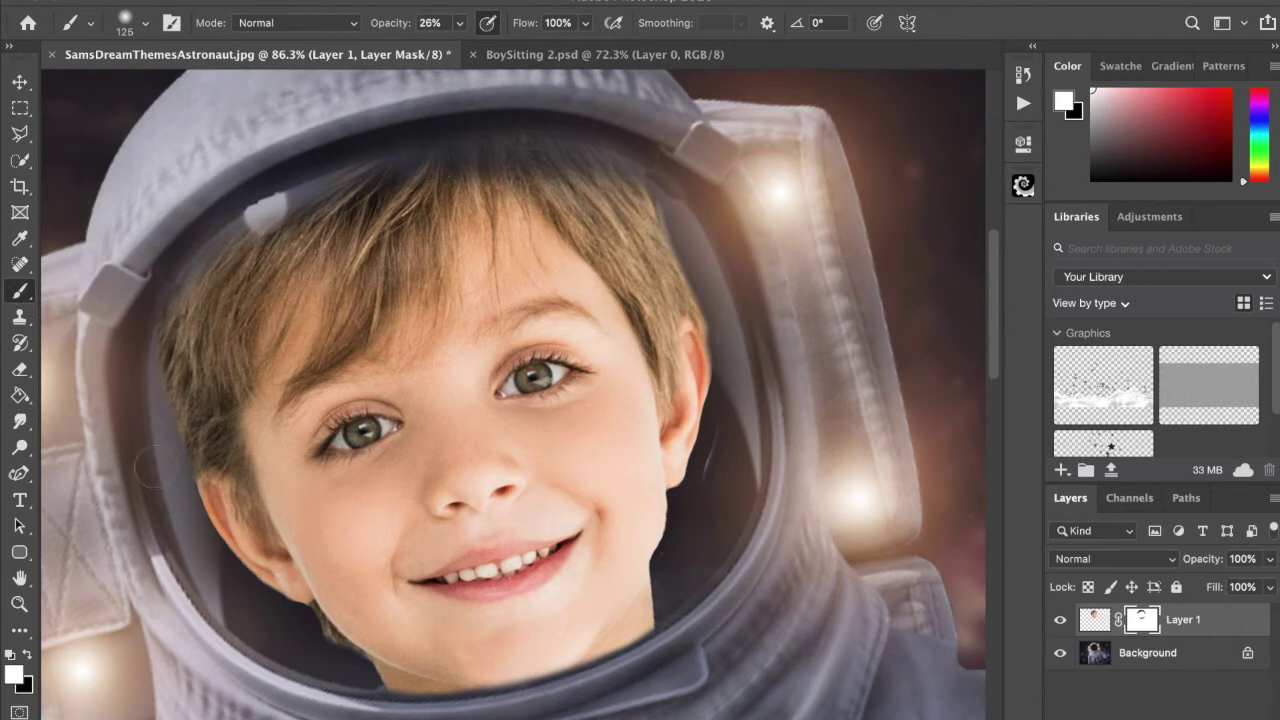
click(28, 655)
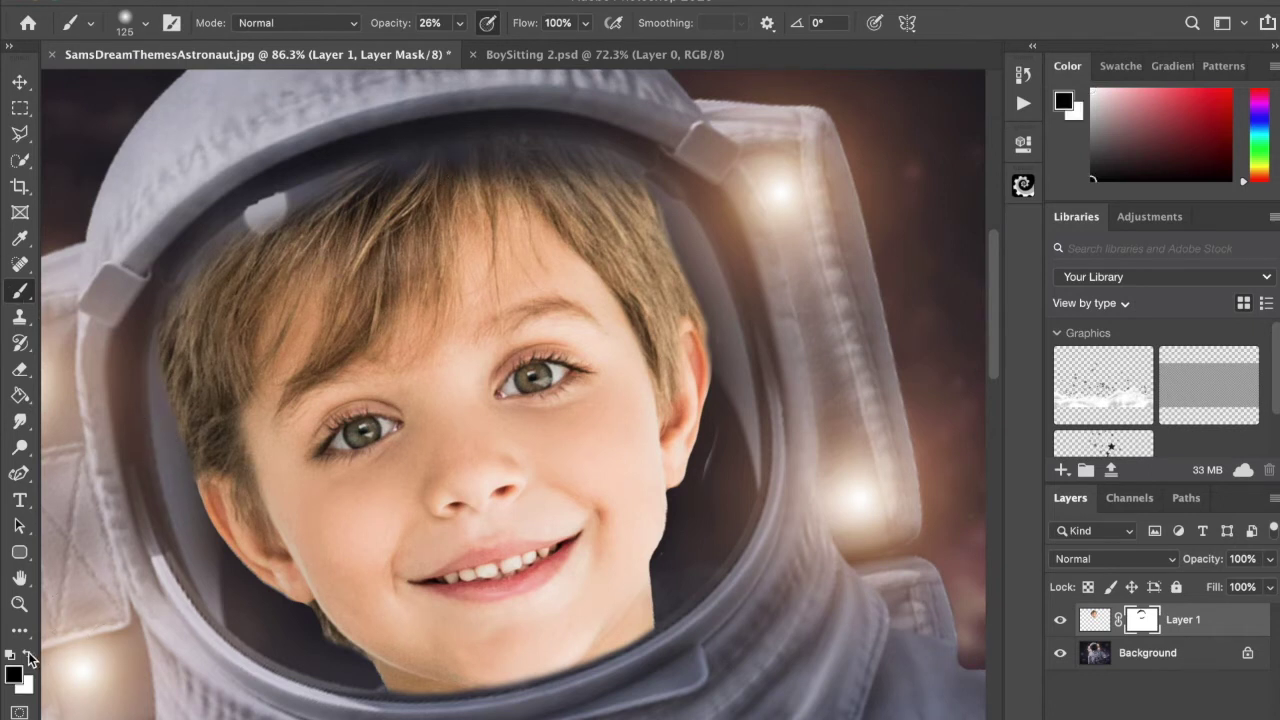
key(bracketleft)
- Paint the mask along the hairline under the helmet rim to blend the hair edges softly
mouse_move(660, 203)
mouse_down()
mouse_move(717, 336)
mouse_move(644, 190)
mouse_move(728, 345)
mouse_up()
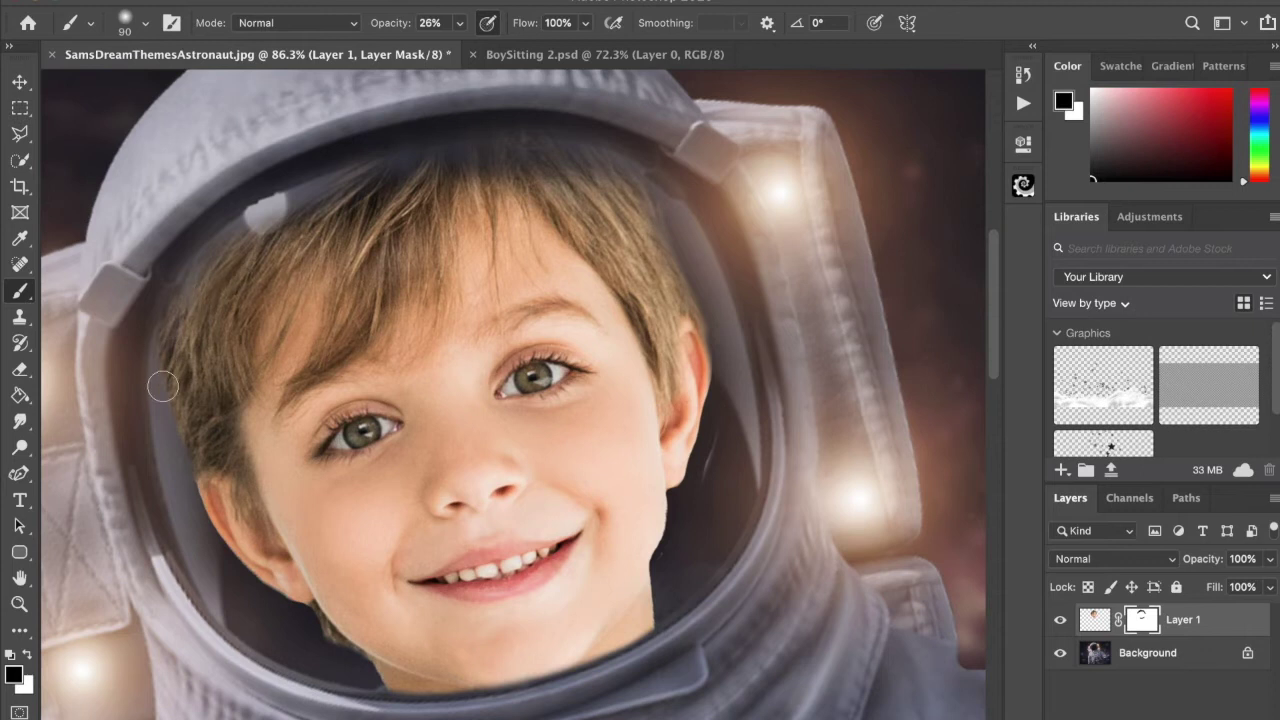
mouse_move(177, 317)
mouse_down()
mouse_move(163, 394)
mouse_move(172, 311)
mouse_move(148, 408)
mouse_move(165, 334)
mouse_move(160, 418)
mouse_move(166, 333)
mouse_move(161, 441)
mouse_move(181, 270)
mouse_move(196, 250)
mouse_move(164, 319)
mouse_move(165, 422)
mouse_move(183, 506)
mouse_move(183, 389)
mouse_move(177, 480)
mouse_move(200, 535)
mouse_move(186, 338)
mouse_move(221, 264)
mouse_up()
key(bracketright)
key(bracketright)
key(bracketright)
key(bracketright)
key(bracketright)
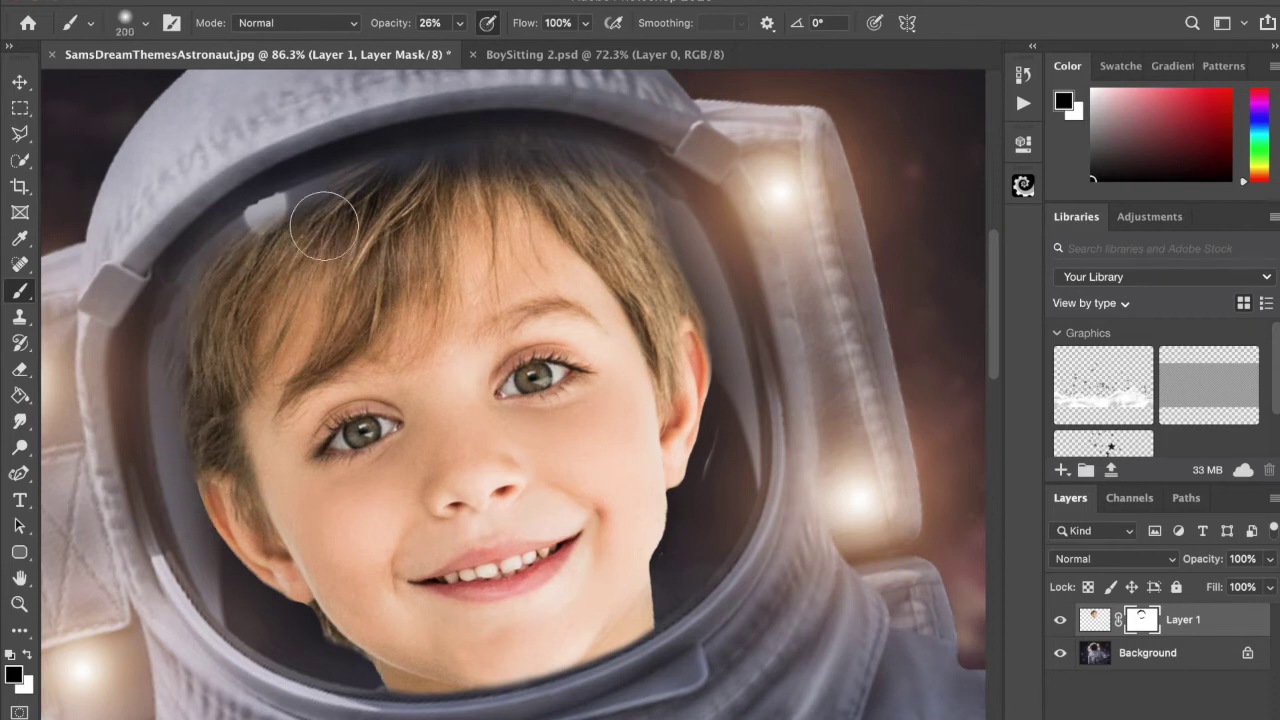
mouse_move(437, 196)
mouse_down()
mouse_move(633, 190)
mouse_move(541, 175)
mouse_move(445, 191)
mouse_move(268, 251)
mouse_move(188, 330)
mouse_move(173, 396)
mouse_up()
drag(640, 177, 723, 310)
scroll(745, 385, down, 6)
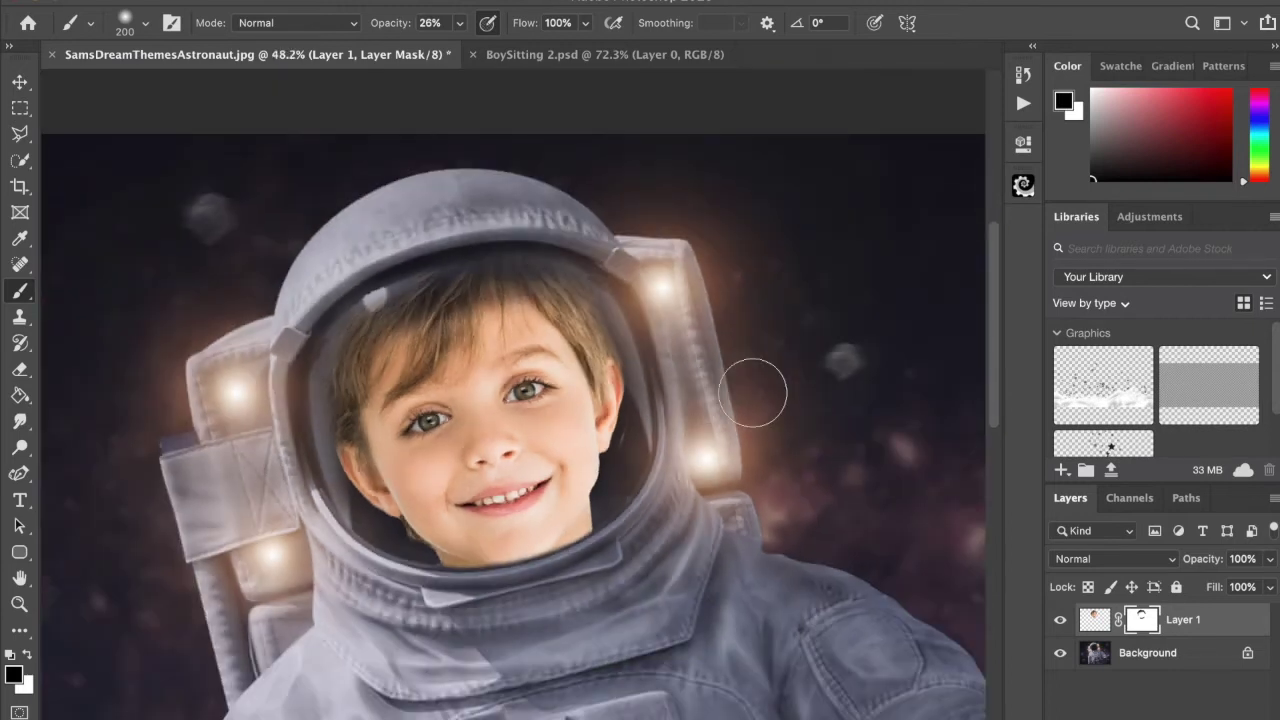
scroll(752, 392, up, 2)
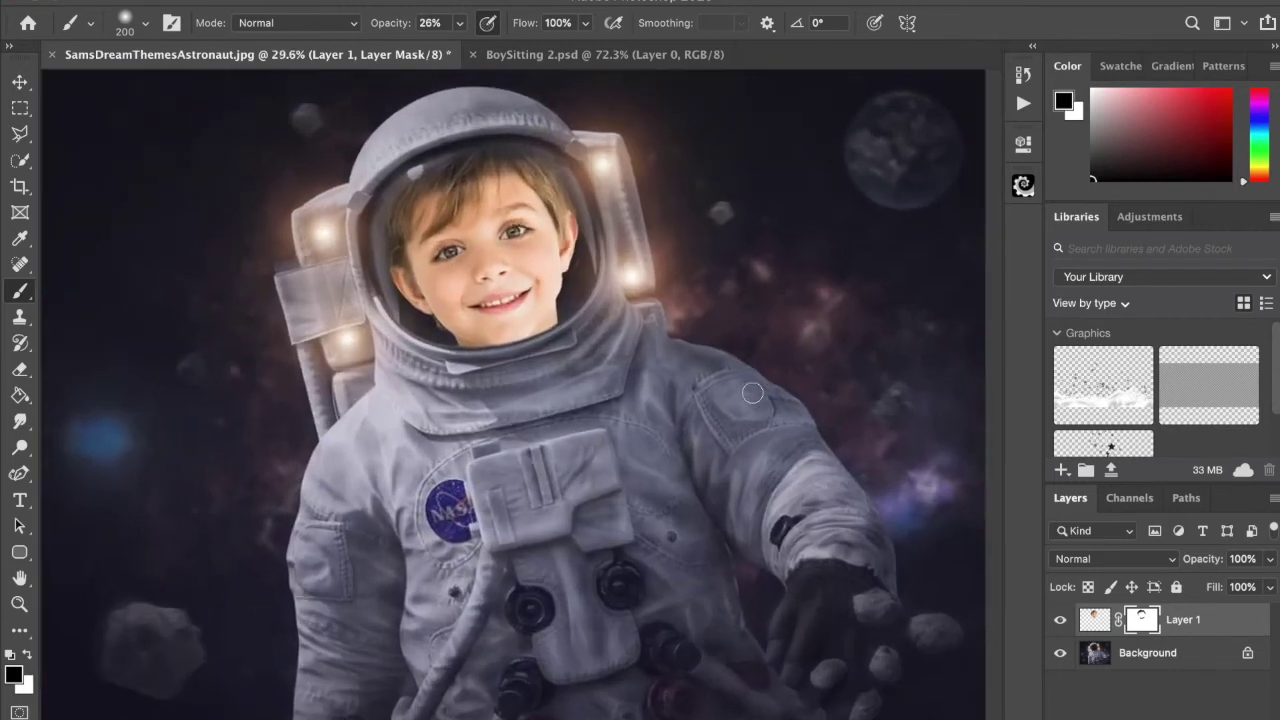
scroll(752, 392, up, 1)
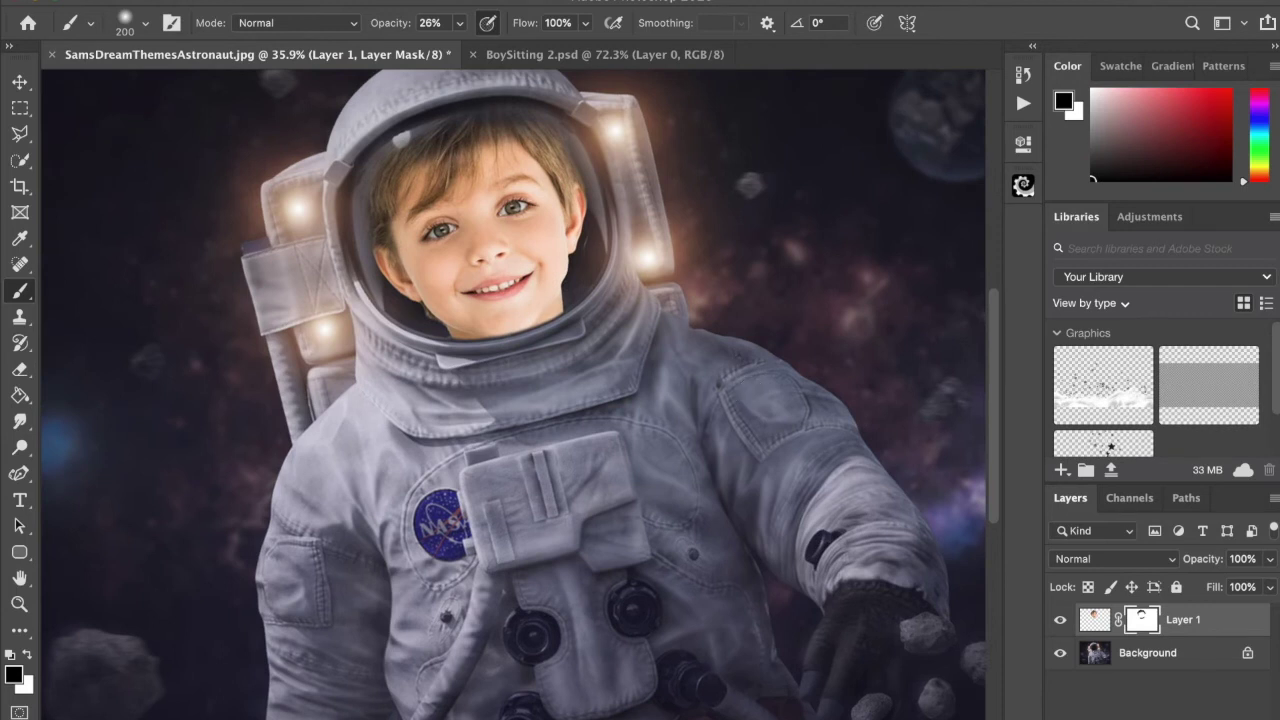
- Save the composite via File > Save, check the whole image, and shrink the brush to 125
click(160, 0)
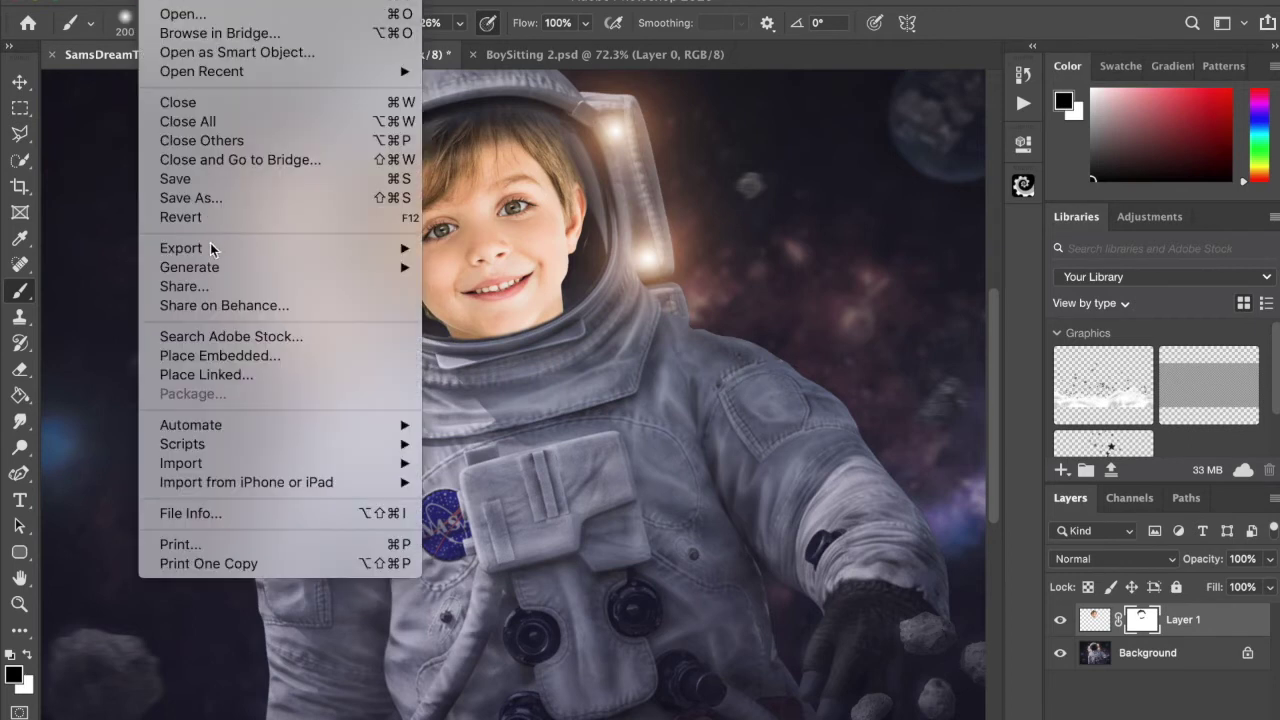
click(198, 175)
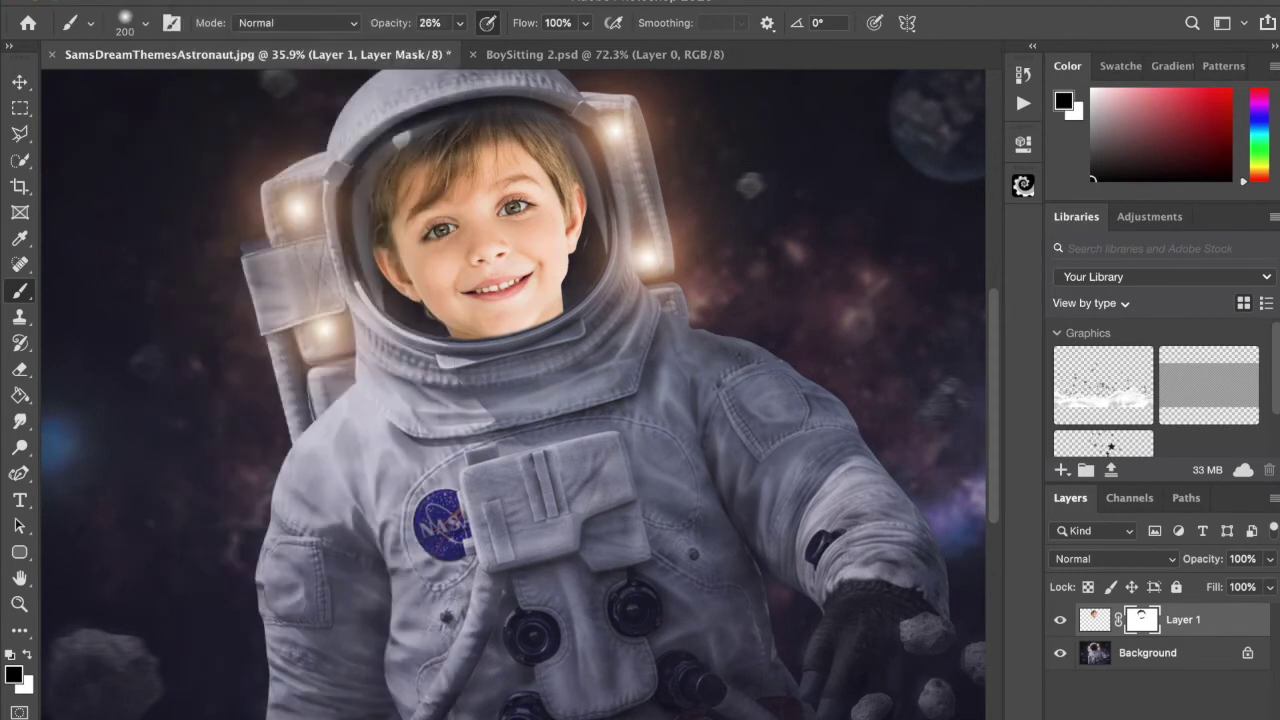
scroll(657, 463, up, 3)
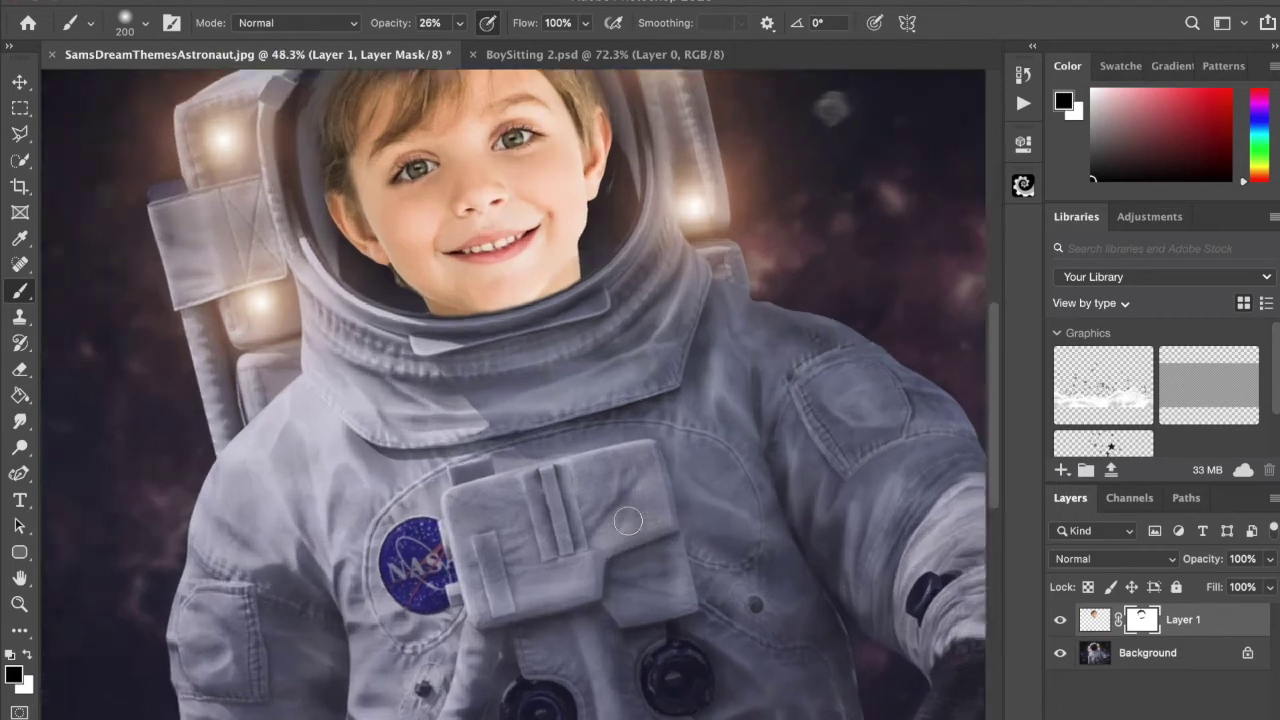
scroll(628, 520, down, 4)
scroll(628, 520, down, 4)
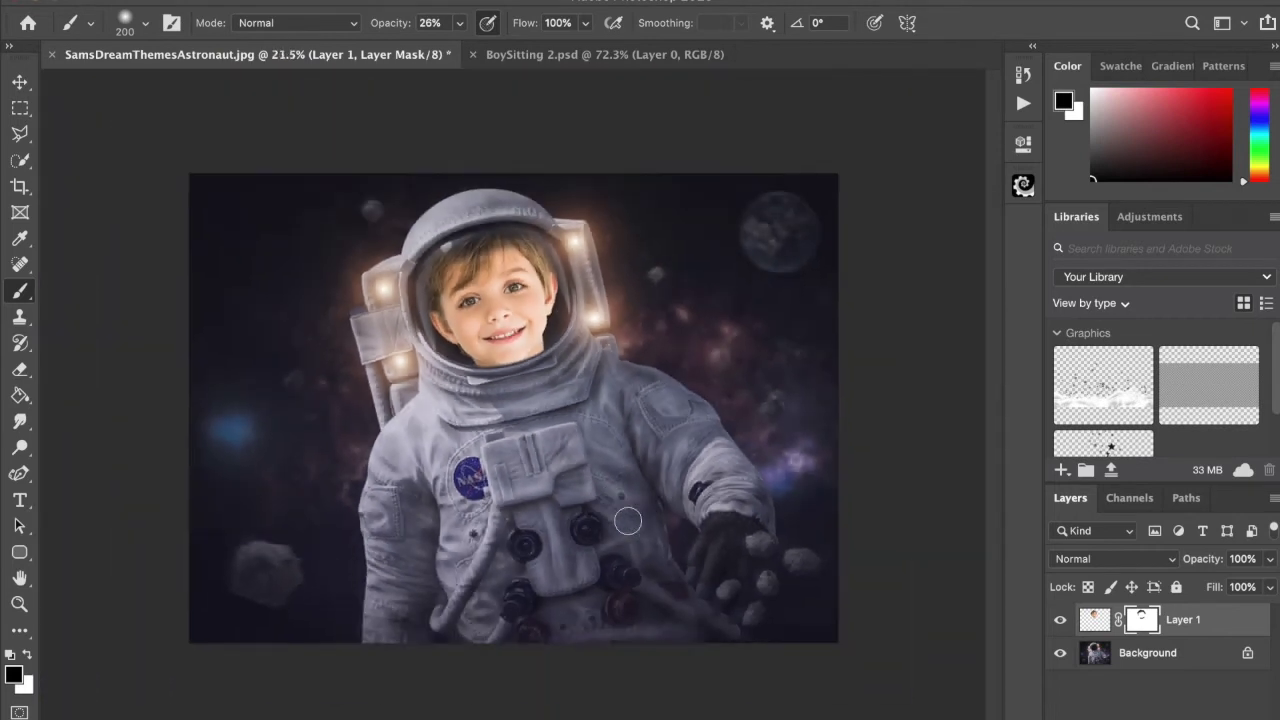
scroll(628, 520, up, 5)
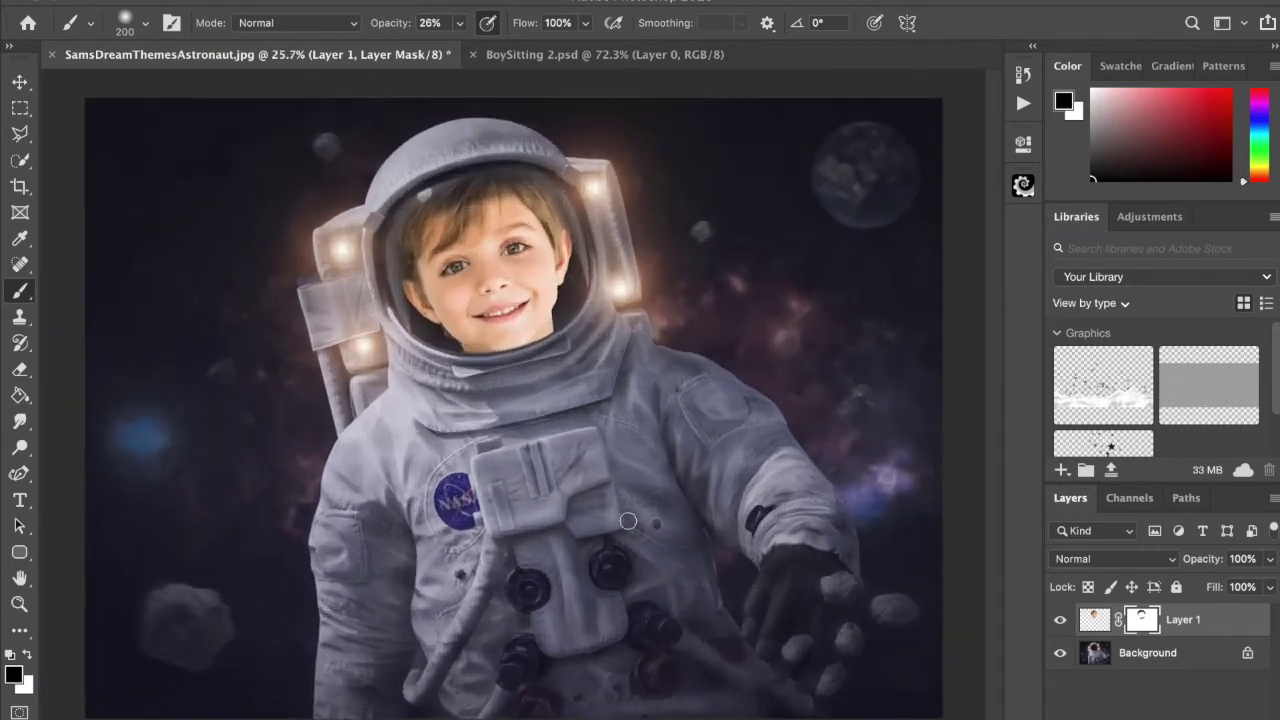
scroll(540, 350, up, 5)
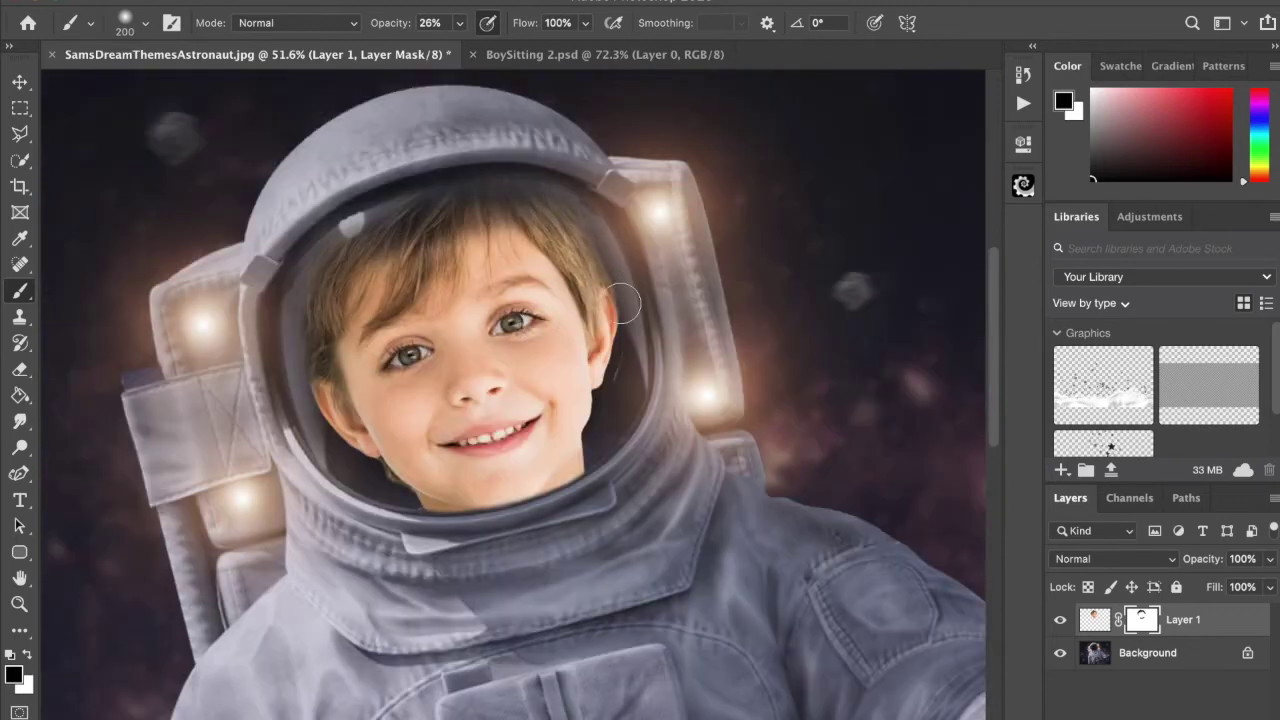
key(bracketleft)
key(bracketleft)
key(bracketleft)
key(bracketleft)
key(bracketleft)
- Set the brush to 100% opacity, white, at 90 px for refining the chin mask
key(bracketright)
key(bracketright)
key(bracketright)
key(bracketright)
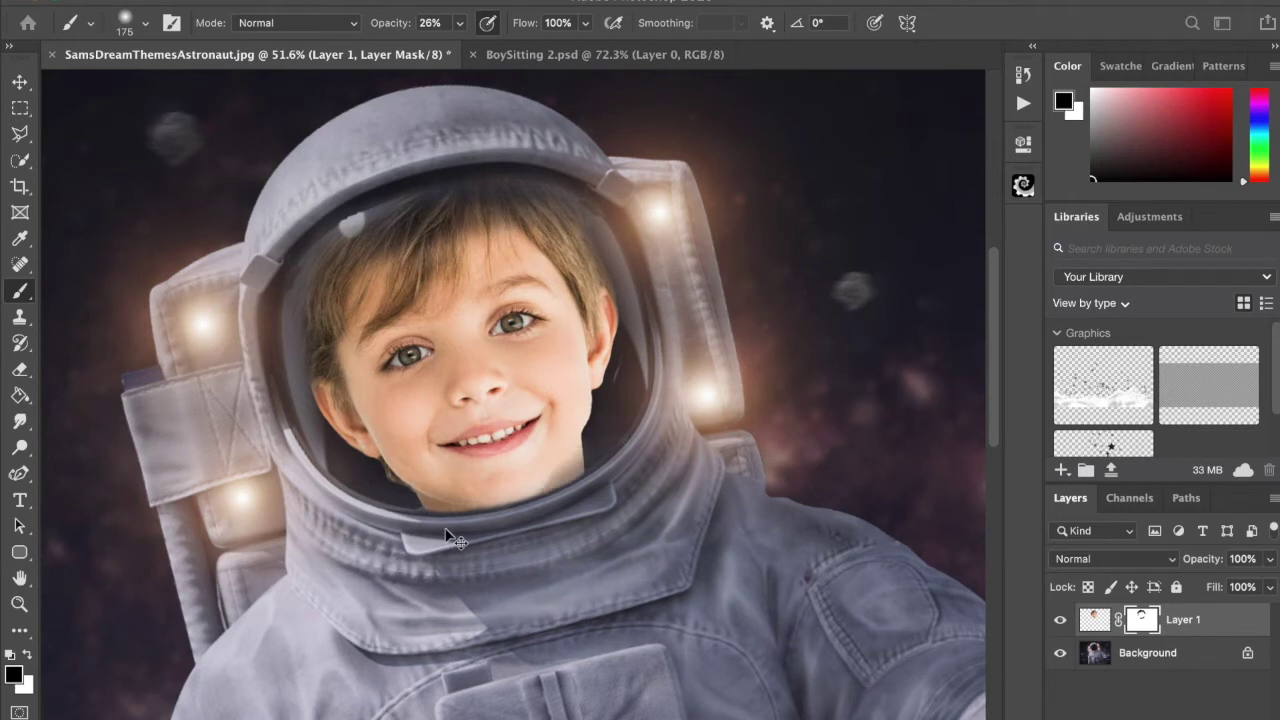
key(bracketleft)
key(bracketleft)
key(bracketleft)
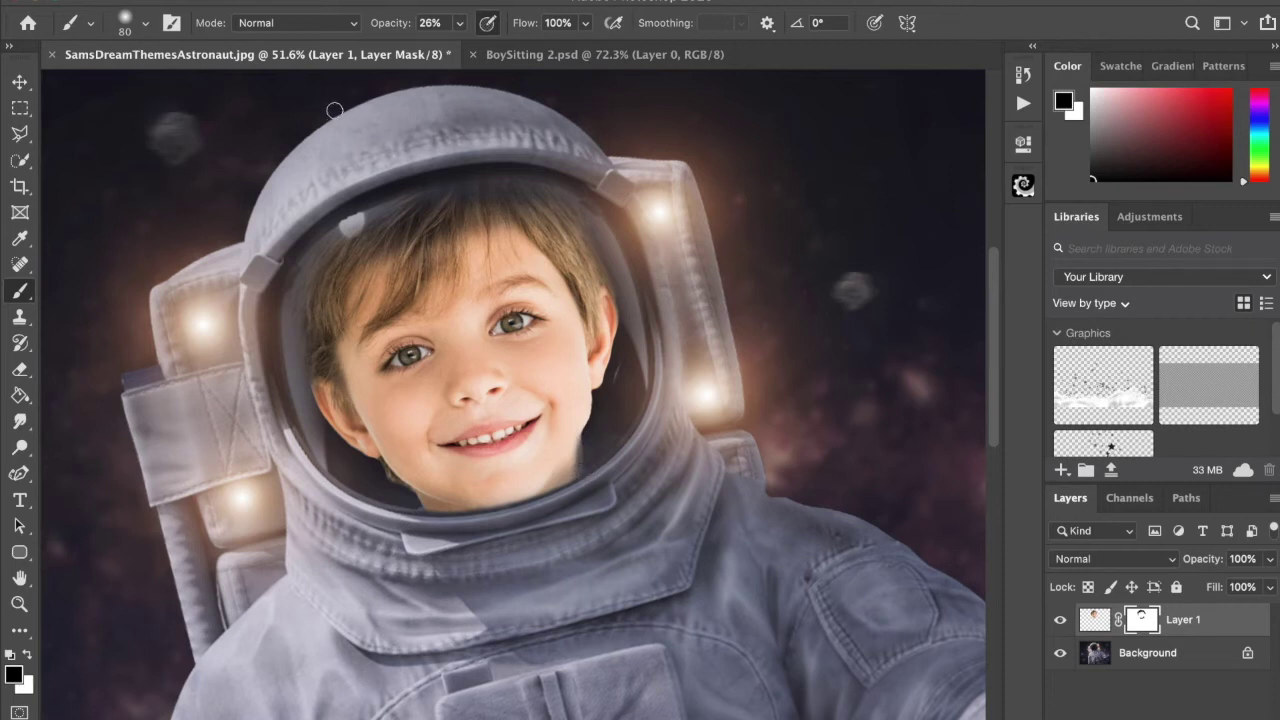
click(459, 22)
drag(457, 46, 528, 47)
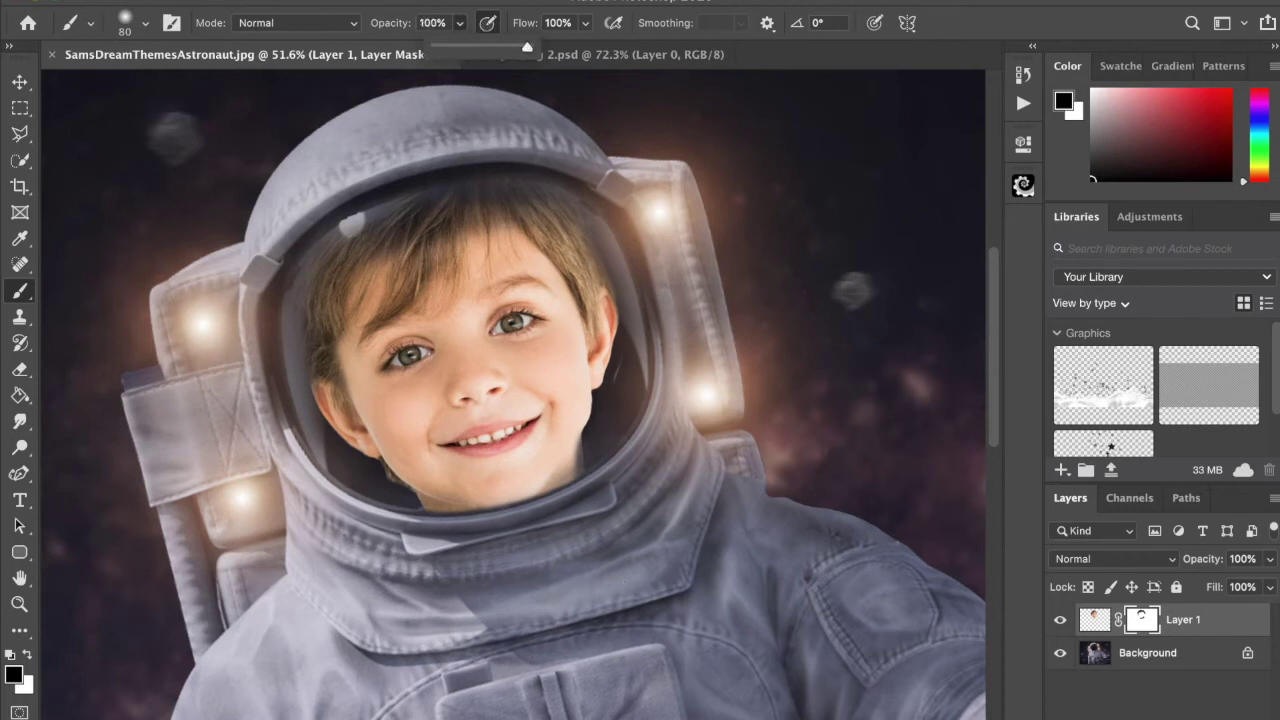
key(bracketleft)
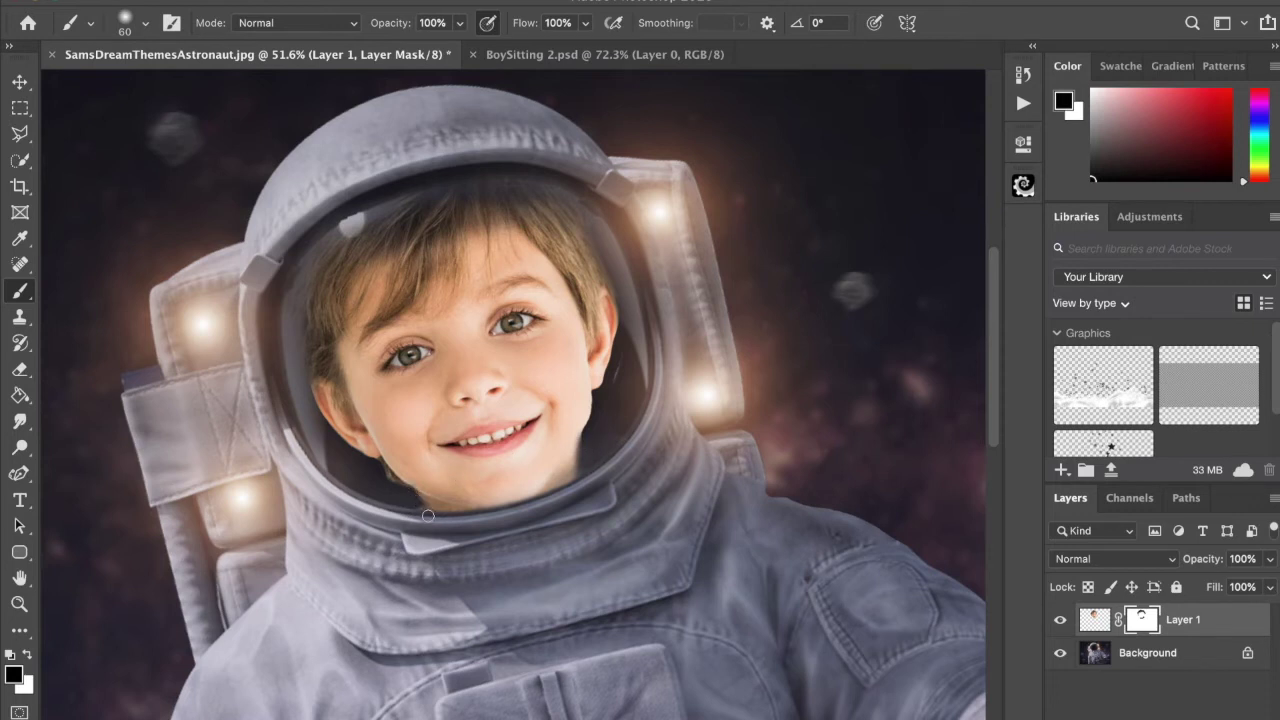
key(bracketleft)
click(25, 656)
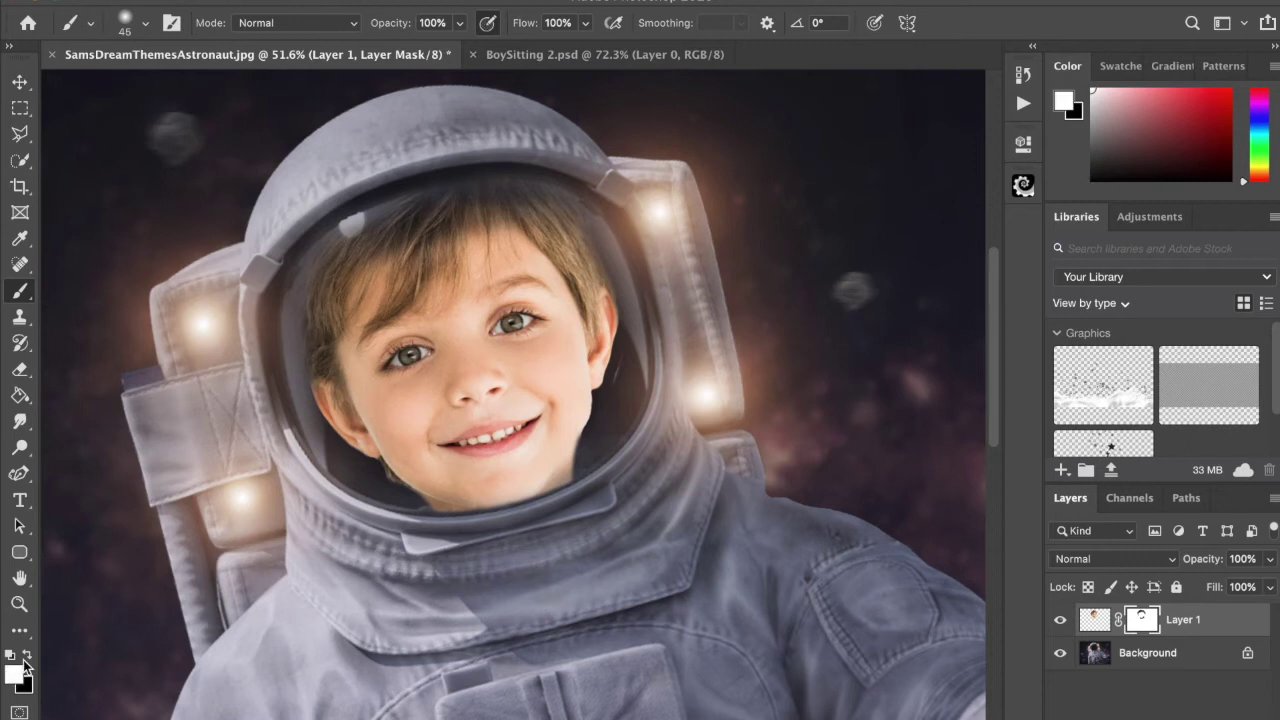
key(bracketright)
key(bracketright)
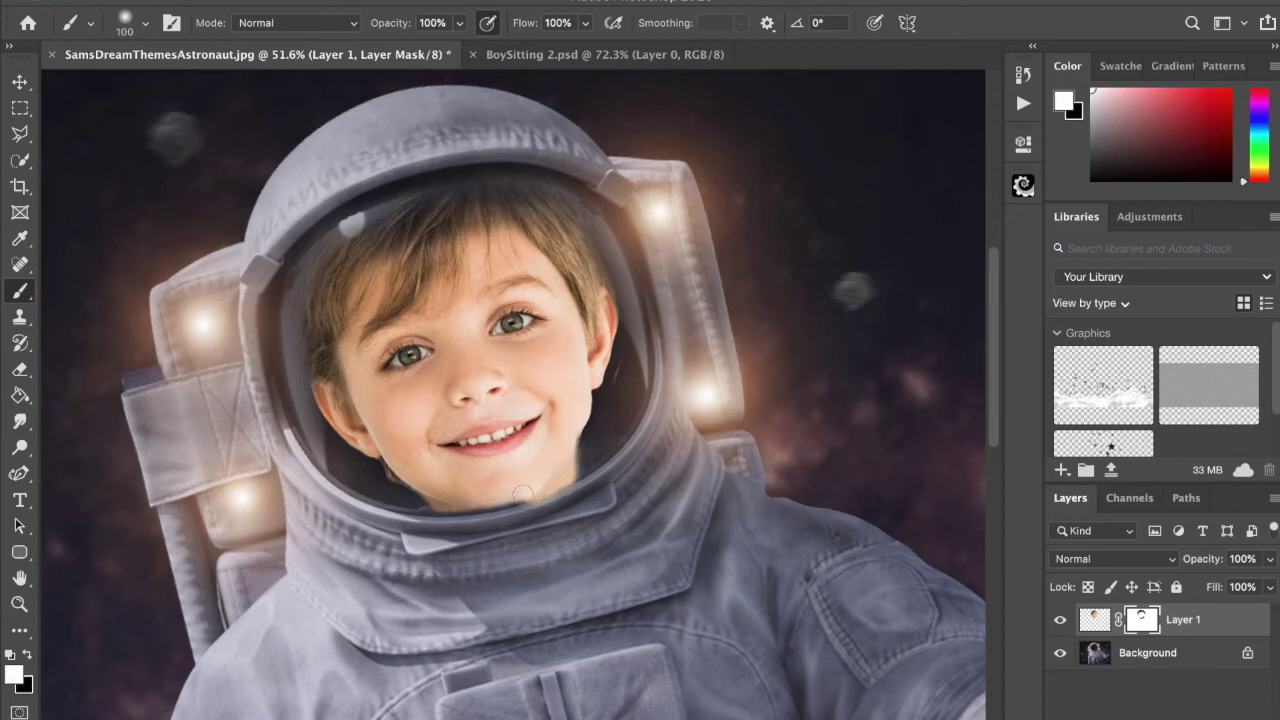
key(bracketleft)
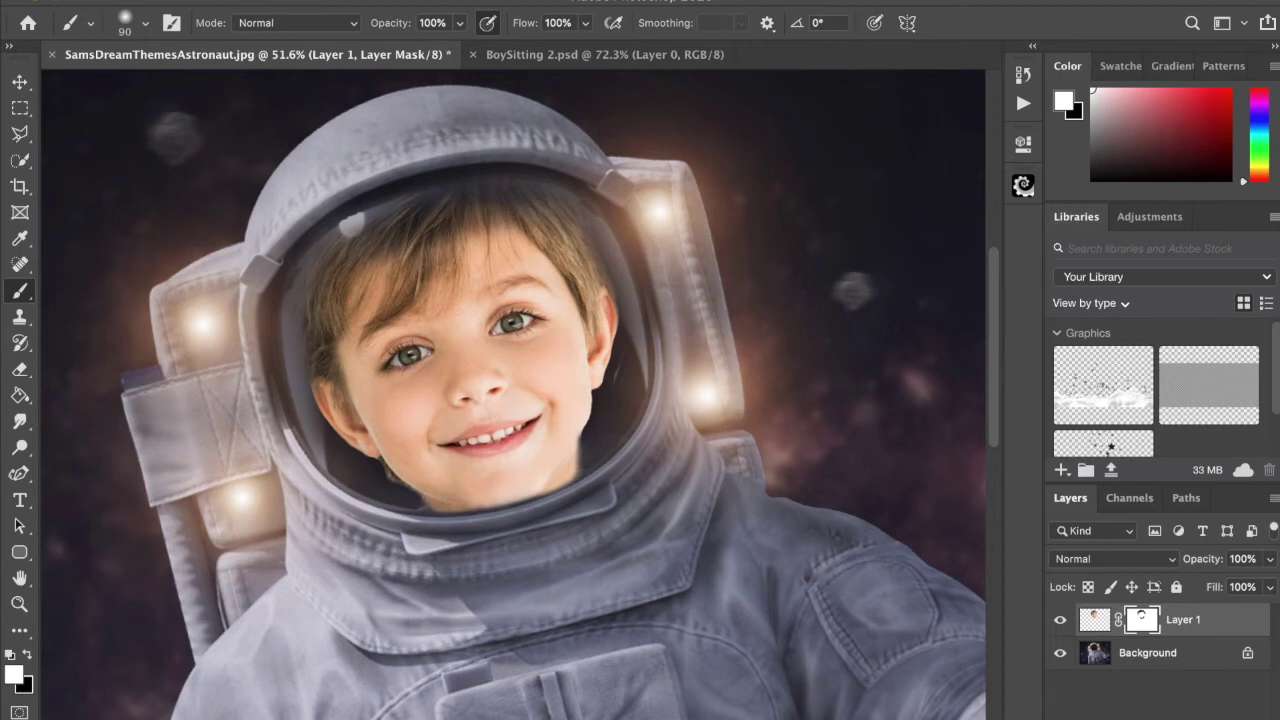
- Flatten all layers of the composite into a single Background
click(300, 0)
mouse_move(350, 0)
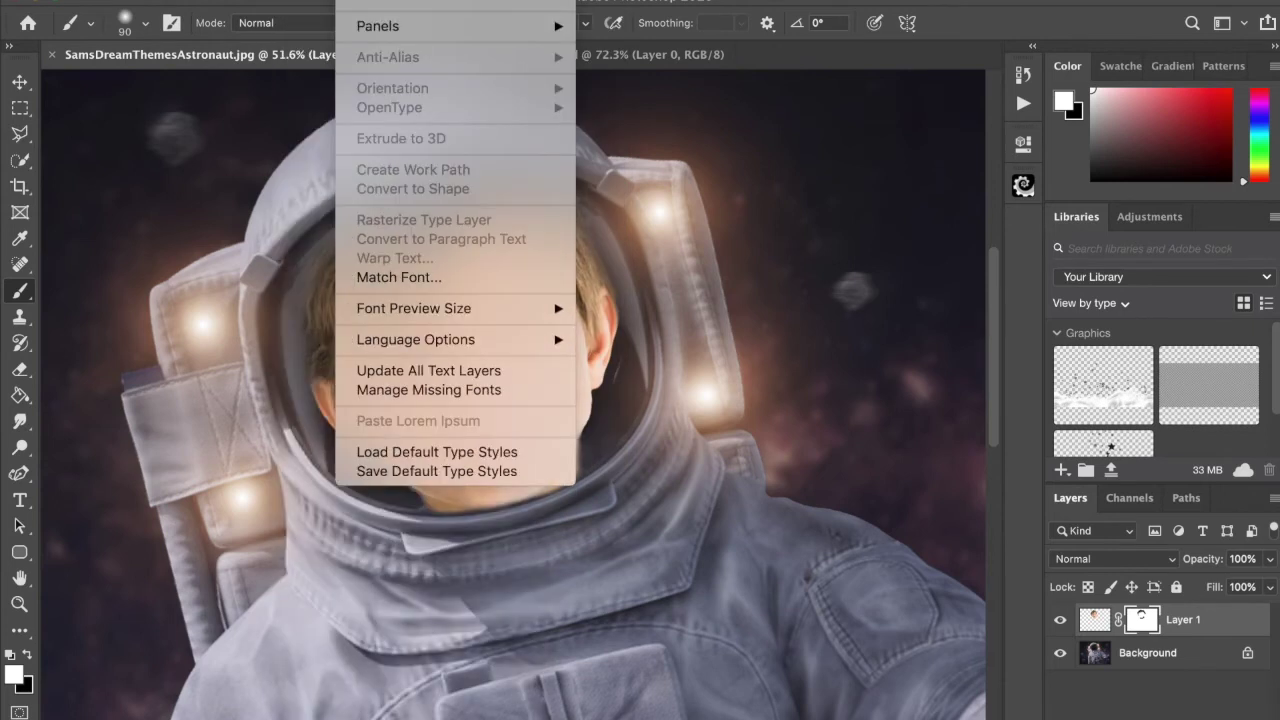
mouse_move(300, 0)
click(365, 712)
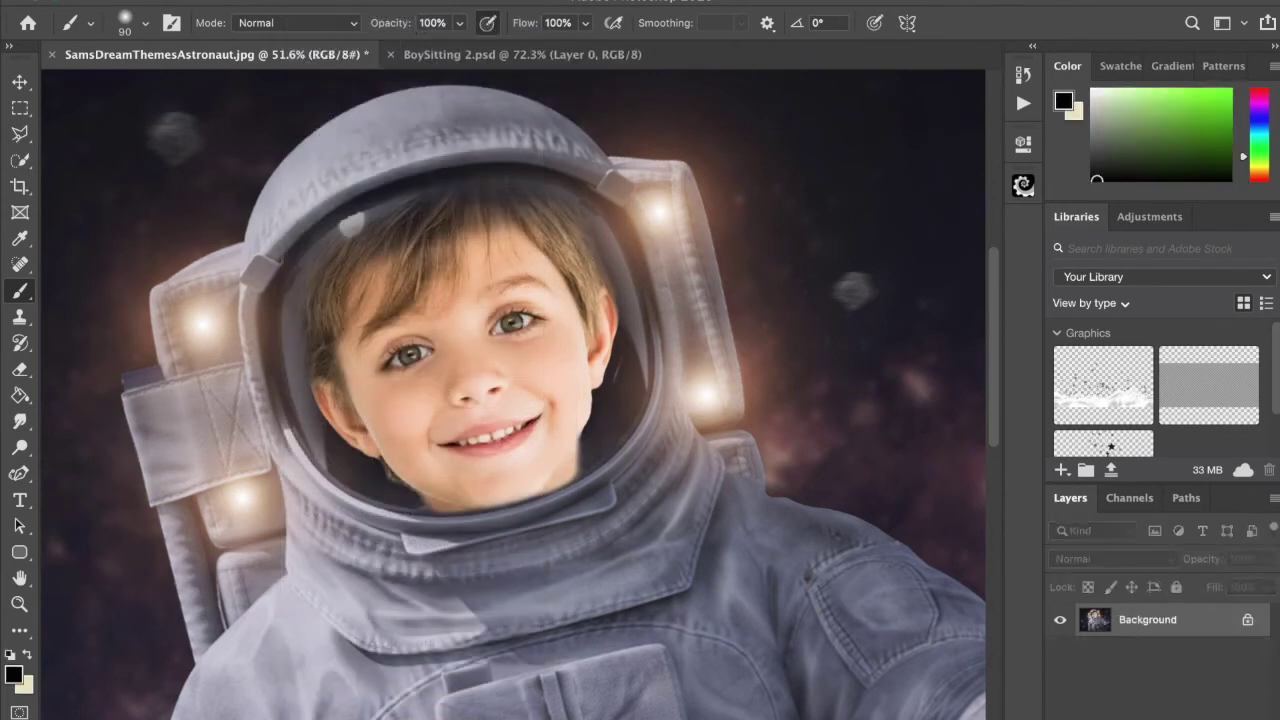
- Select the Moon Dance action in the Actions panel to apply its tone
click(1025, 105)
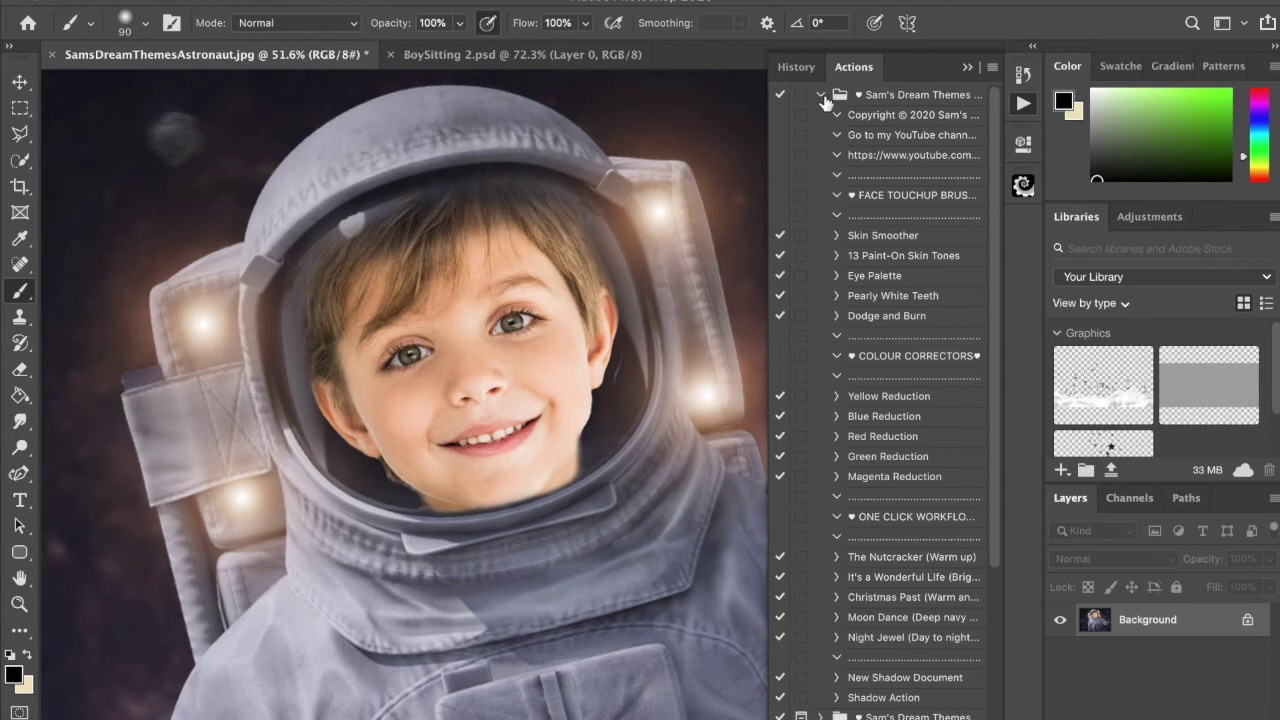
click(879, 99)
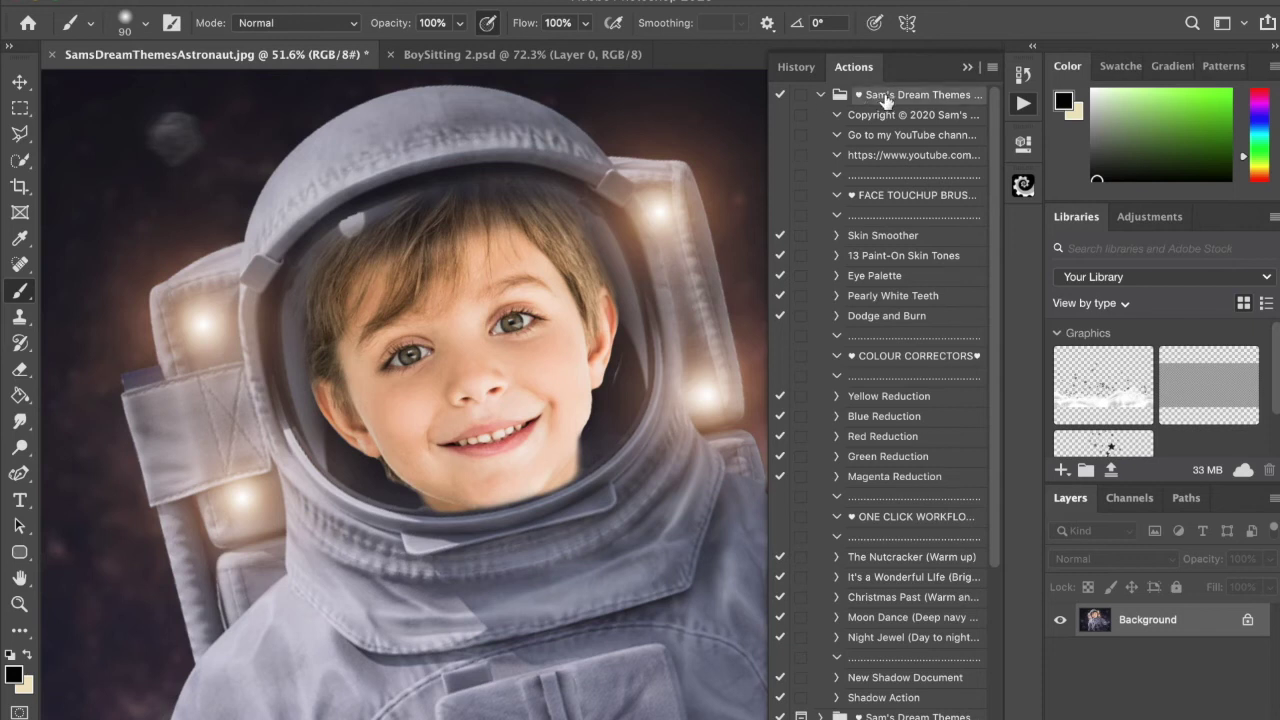
click(991, 67)
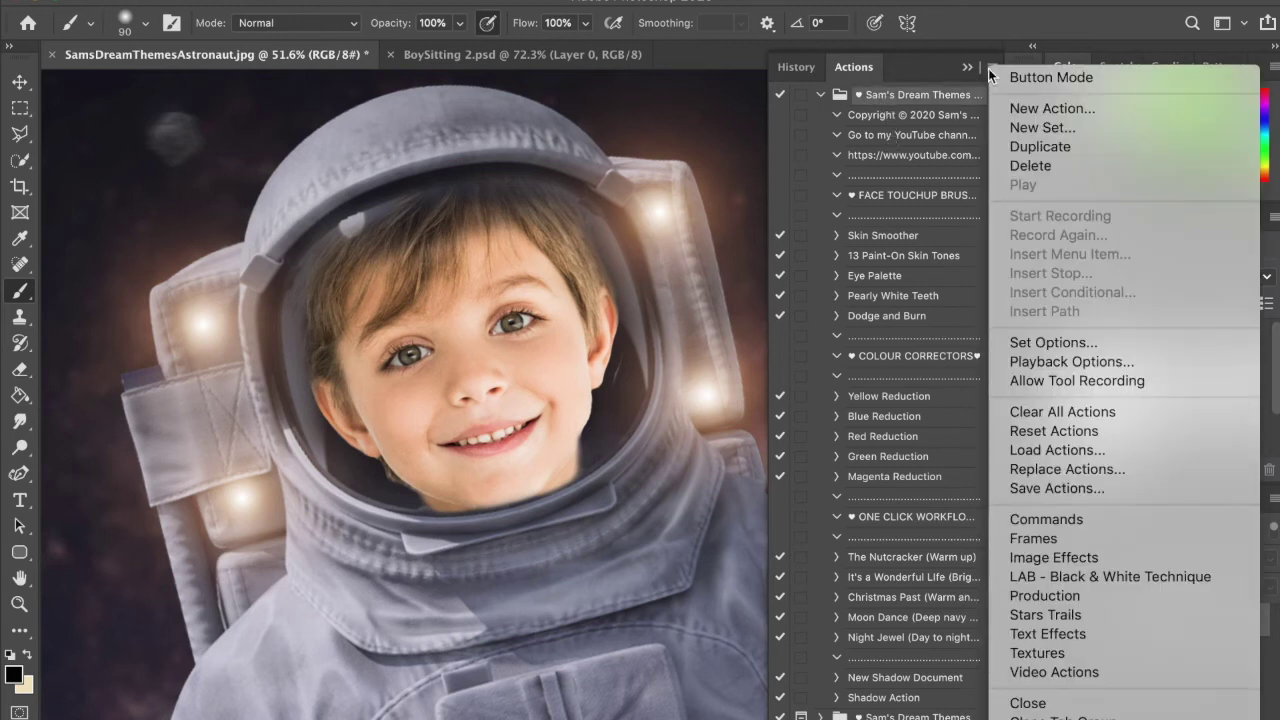
click(987, 64)
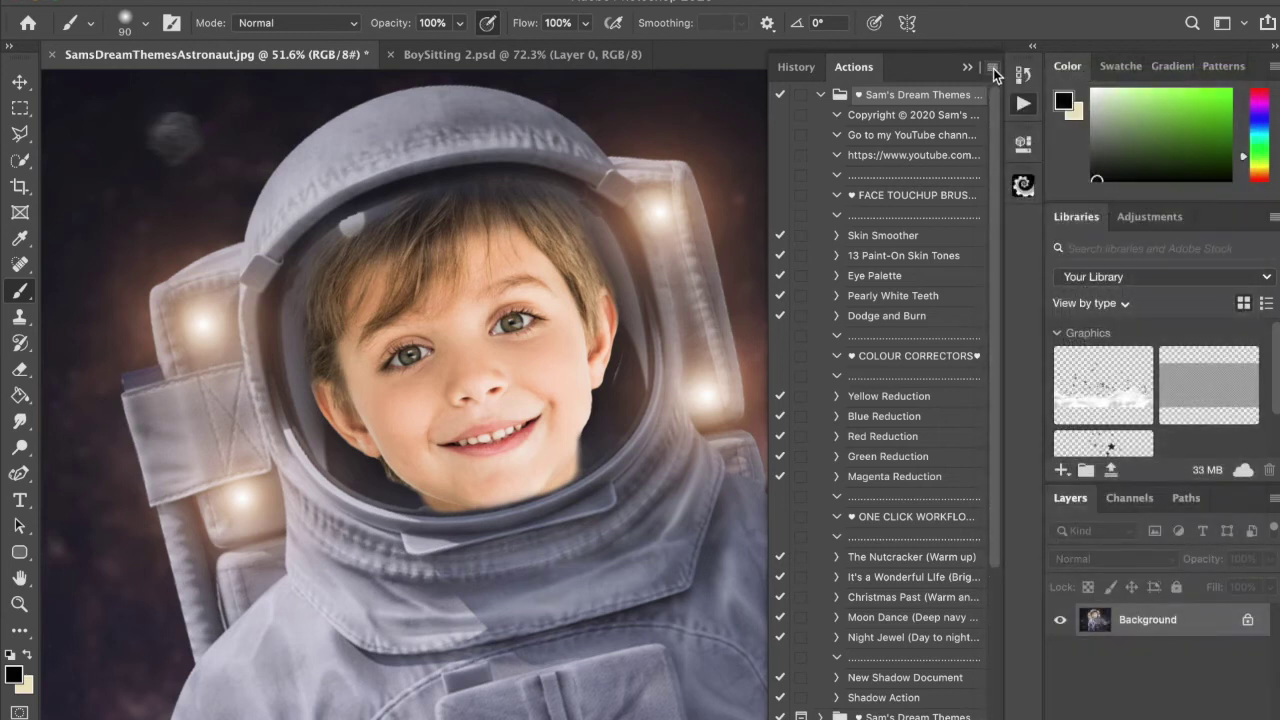
click(993, 68)
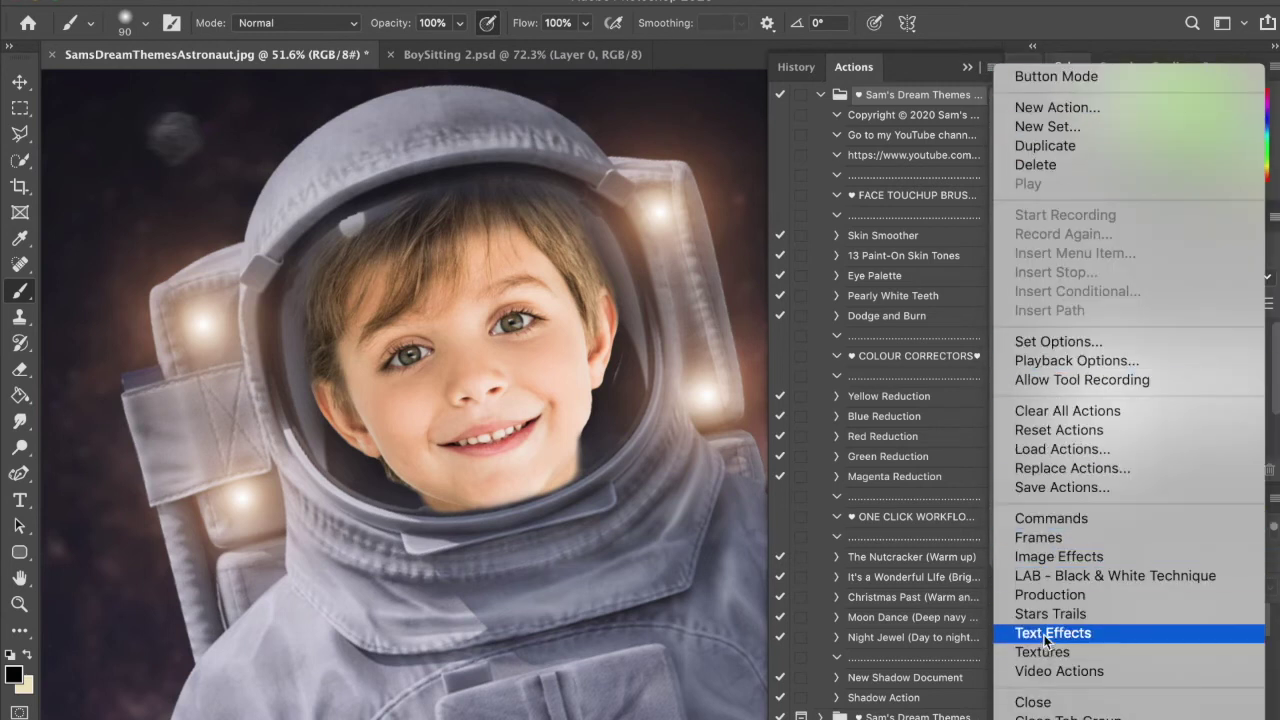
click(1050, 448)
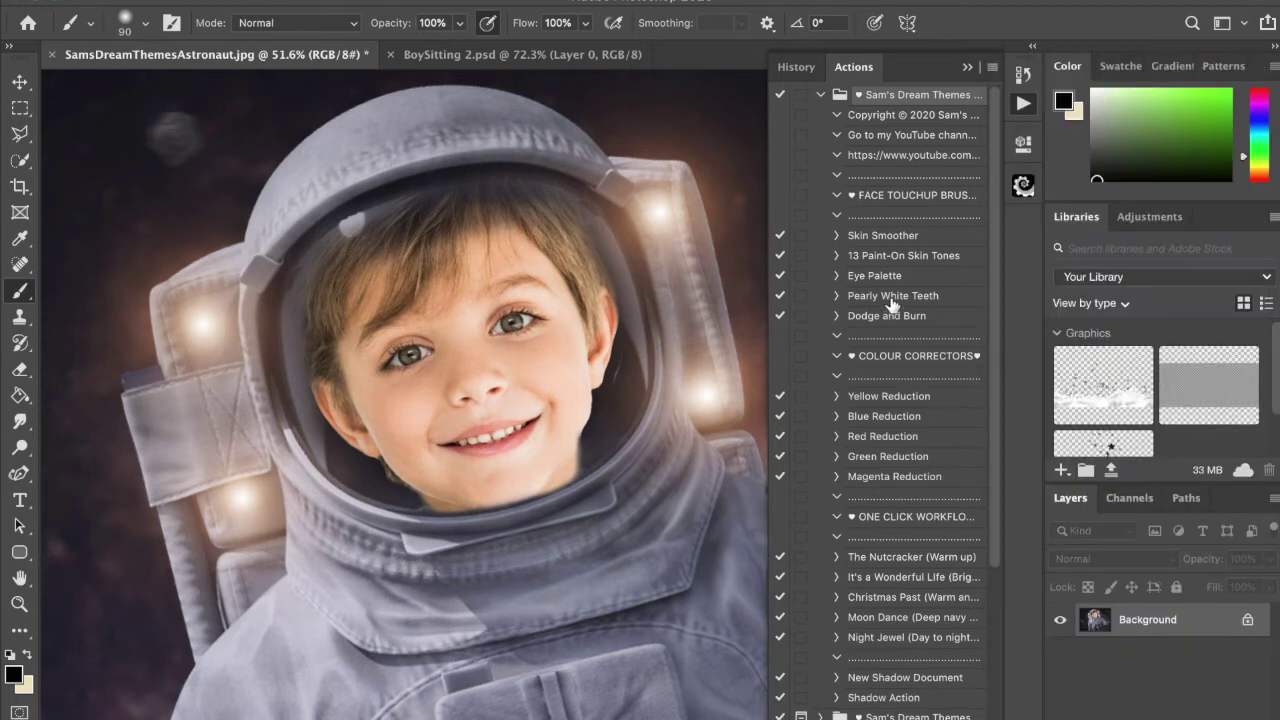
scroll(895, 488, down, 5)
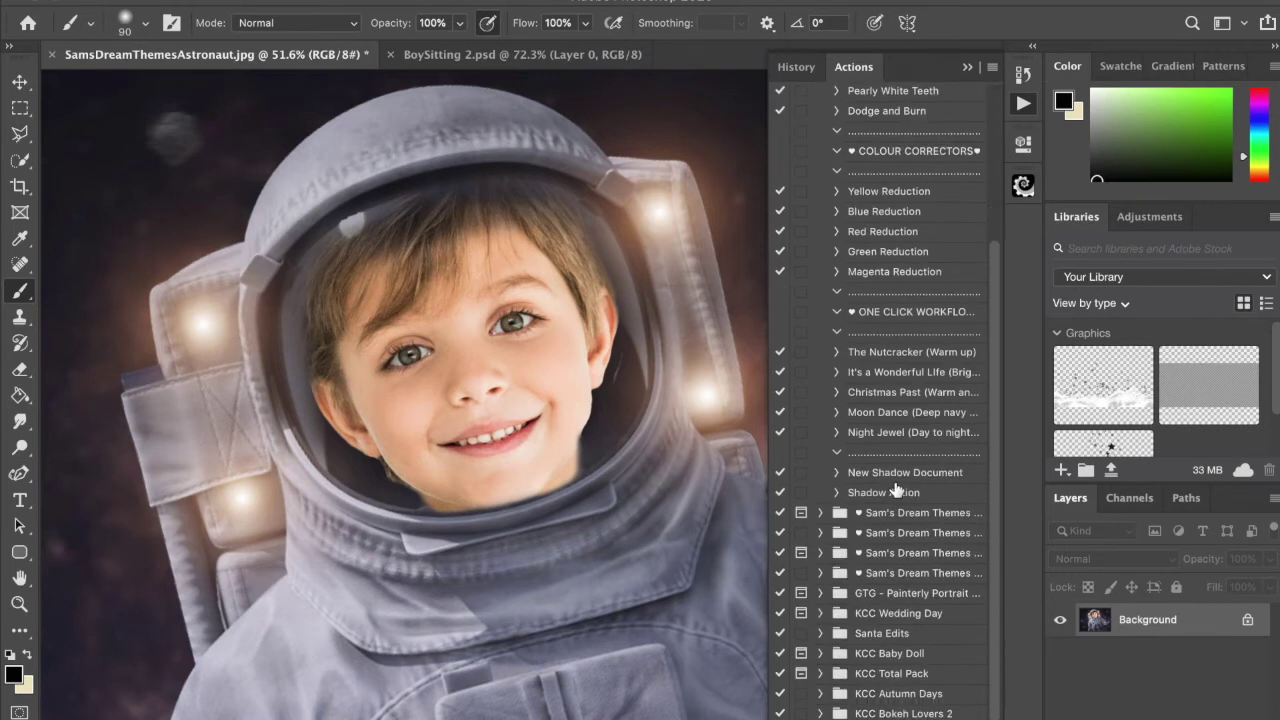
click(889, 418)
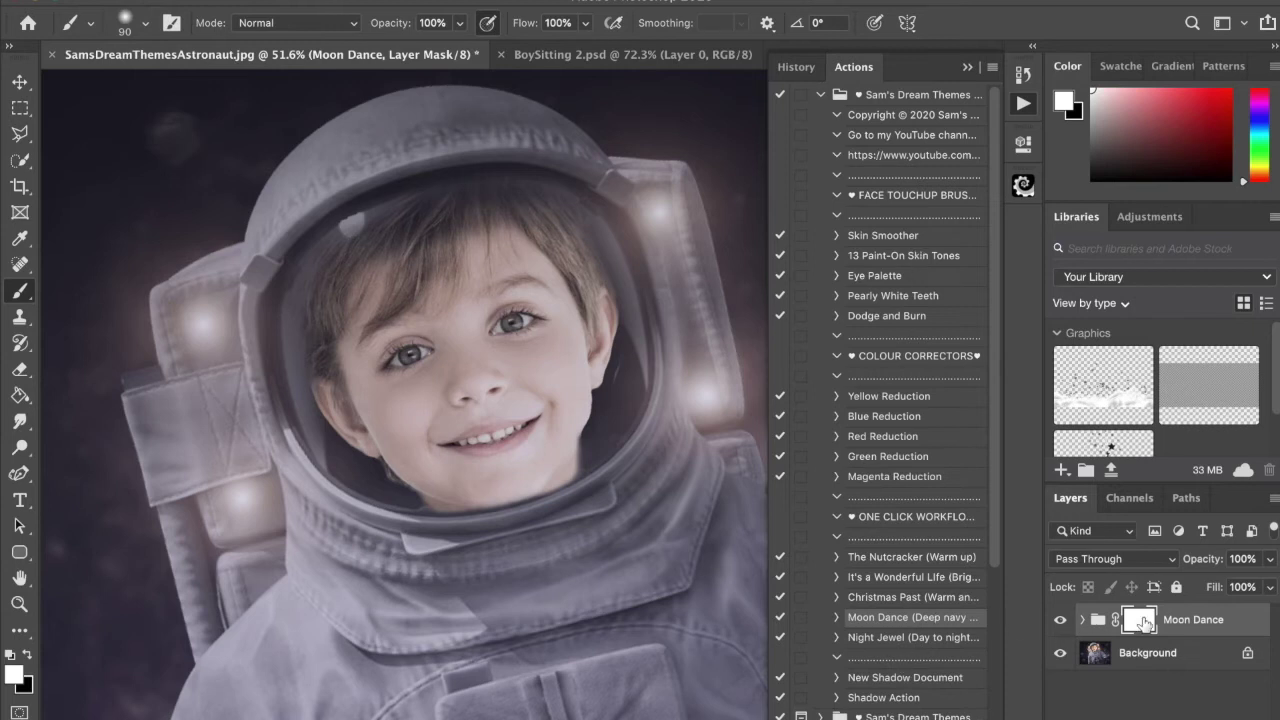
- Collapse the Actions panel and toggle the Moon Dance group off and on to compare
click(967, 67)
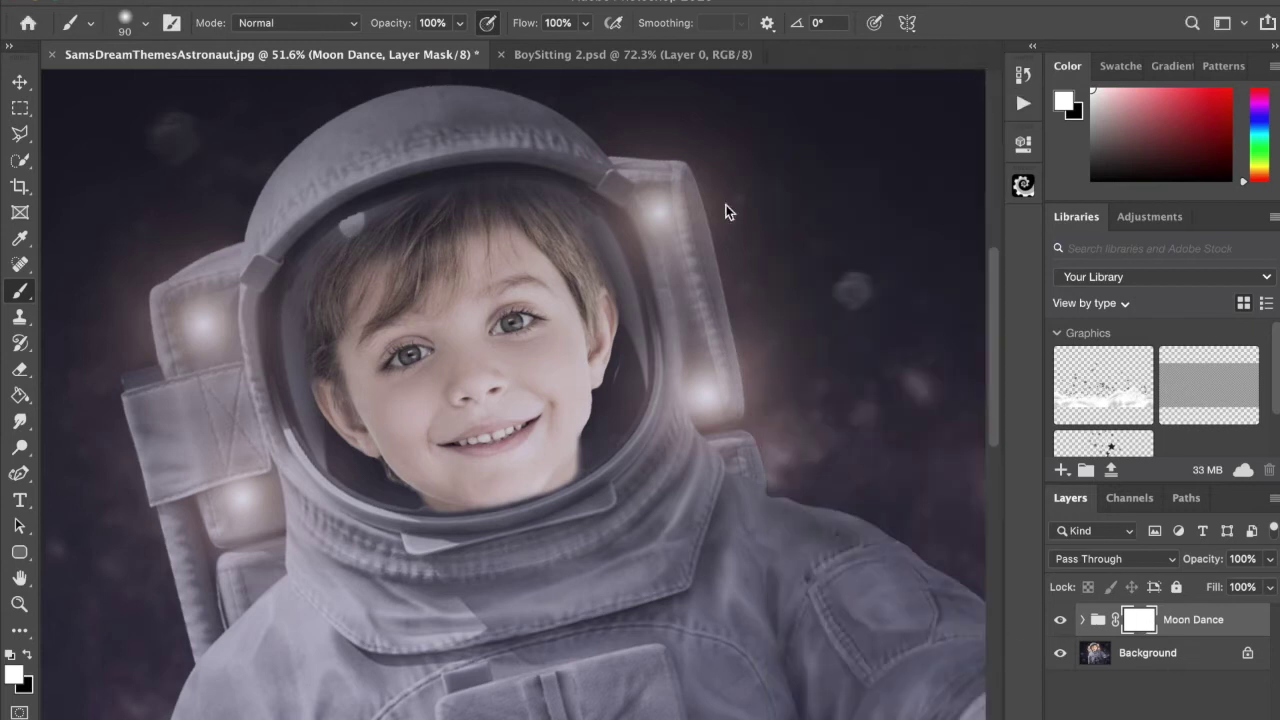
scroll(726, 211, down, 1)
scroll(726, 211, down, 3)
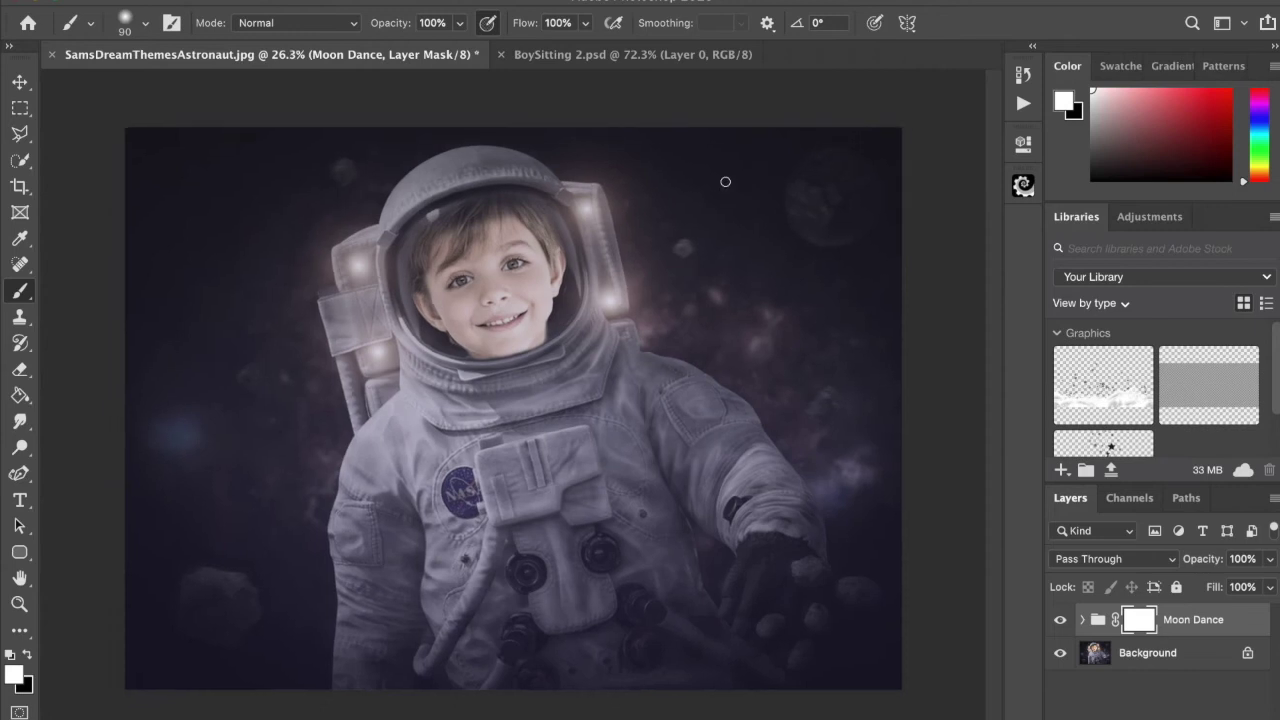
scroll(725, 181, down, 2)
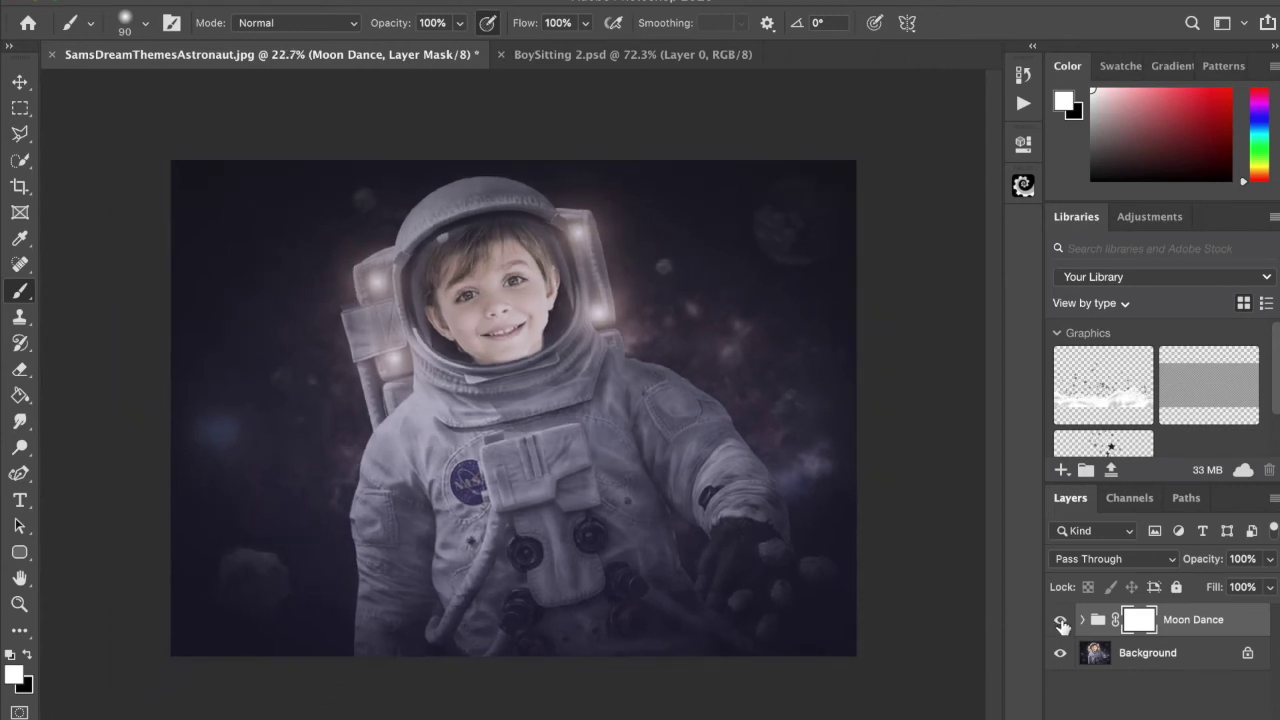
click(1061, 621)
click(1061, 621)
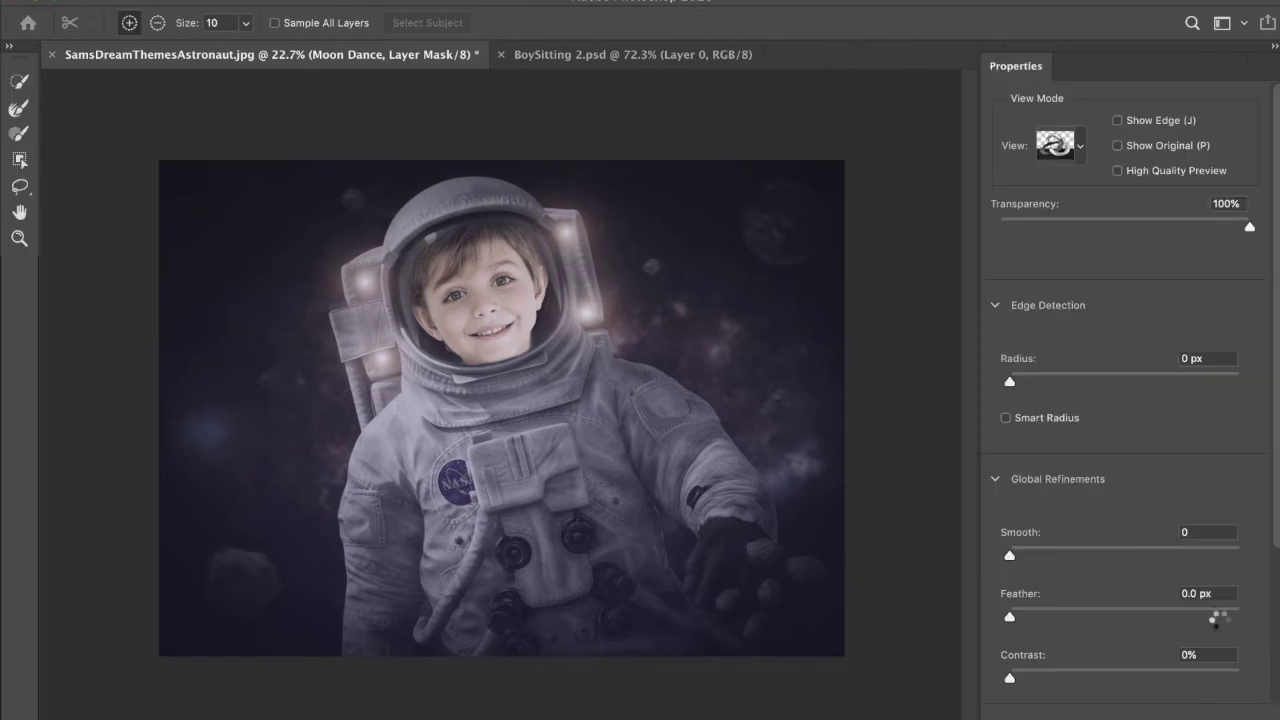
- Invert the Moon Dance mask in Select and Mask to hide the tone everywhere
scroll(1220, 620, down, 3)
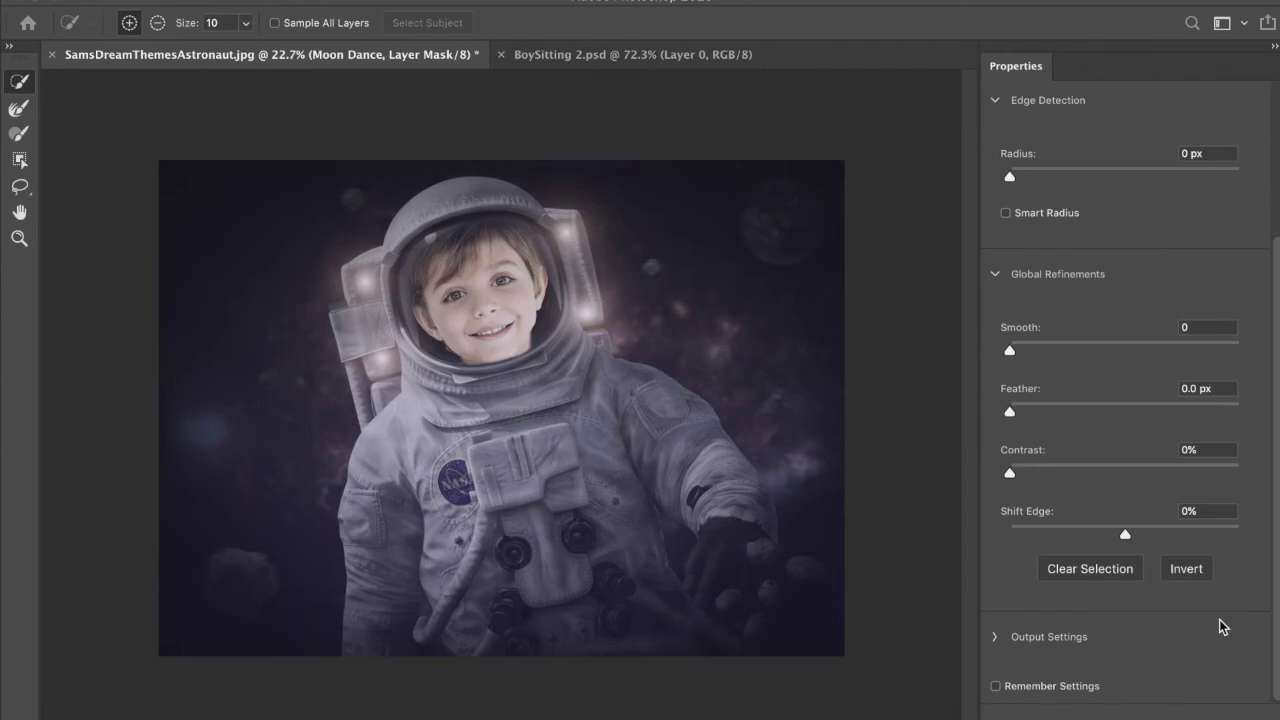
click(1190, 569)
key(Return)
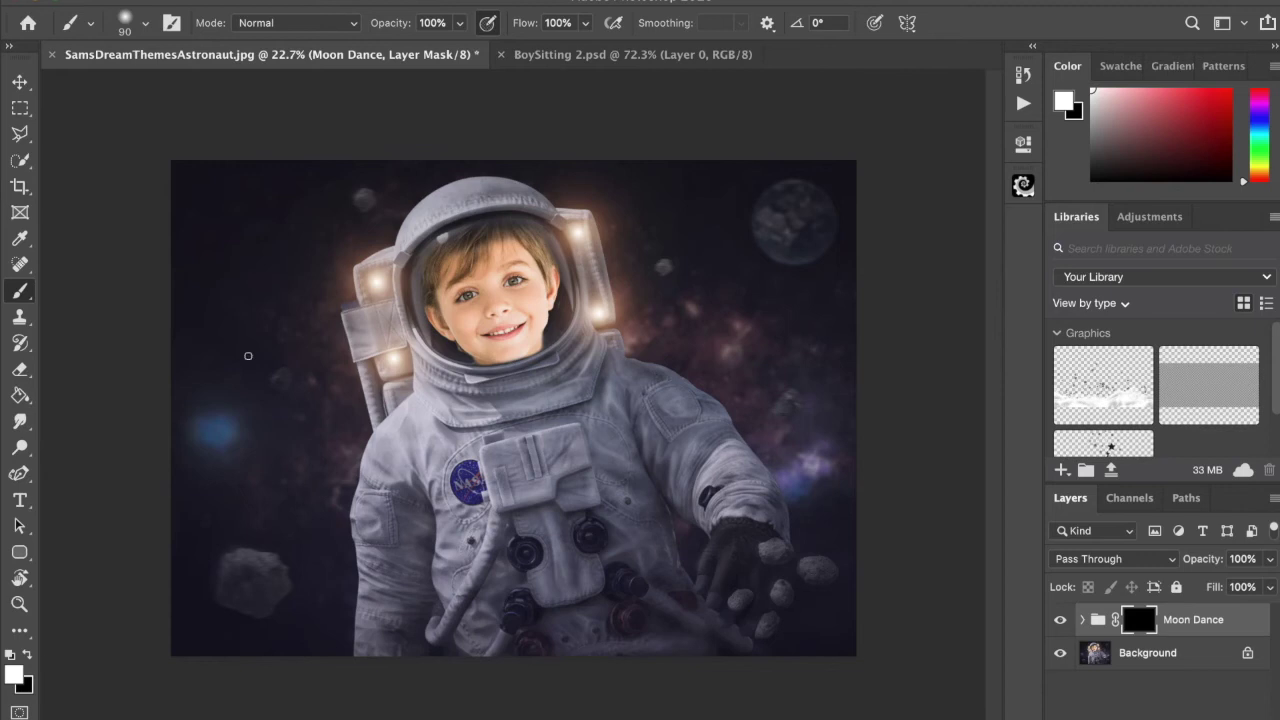
- Paint white on the mask over the boy's face at 49% brush opacity
key(bracketright)
key(bracketright)
key(bracketright)
key(bracketright)
key(bracketright)
key(bracketright)
key(bracketright)
key(bracketright)
key(bracketright)
key(bracketright)
key(bracketright)
key(bracketright)
key(bracketright)
key(bracketright)
key(bracketright)
key(bracketright)
key(bracketright)
key(bracketright)
key(bracketright)
key(bracketright)
key(bracketright)
click(463, 23)
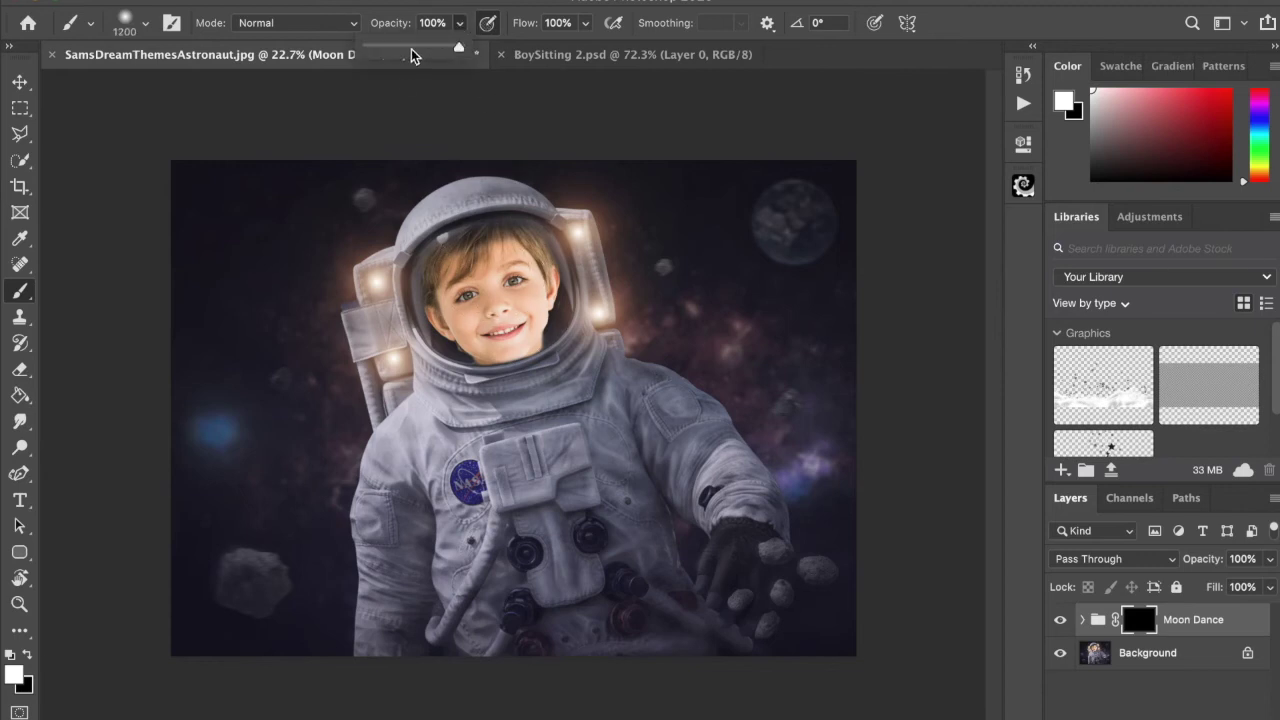
click(411, 48)
key(bracketleft)
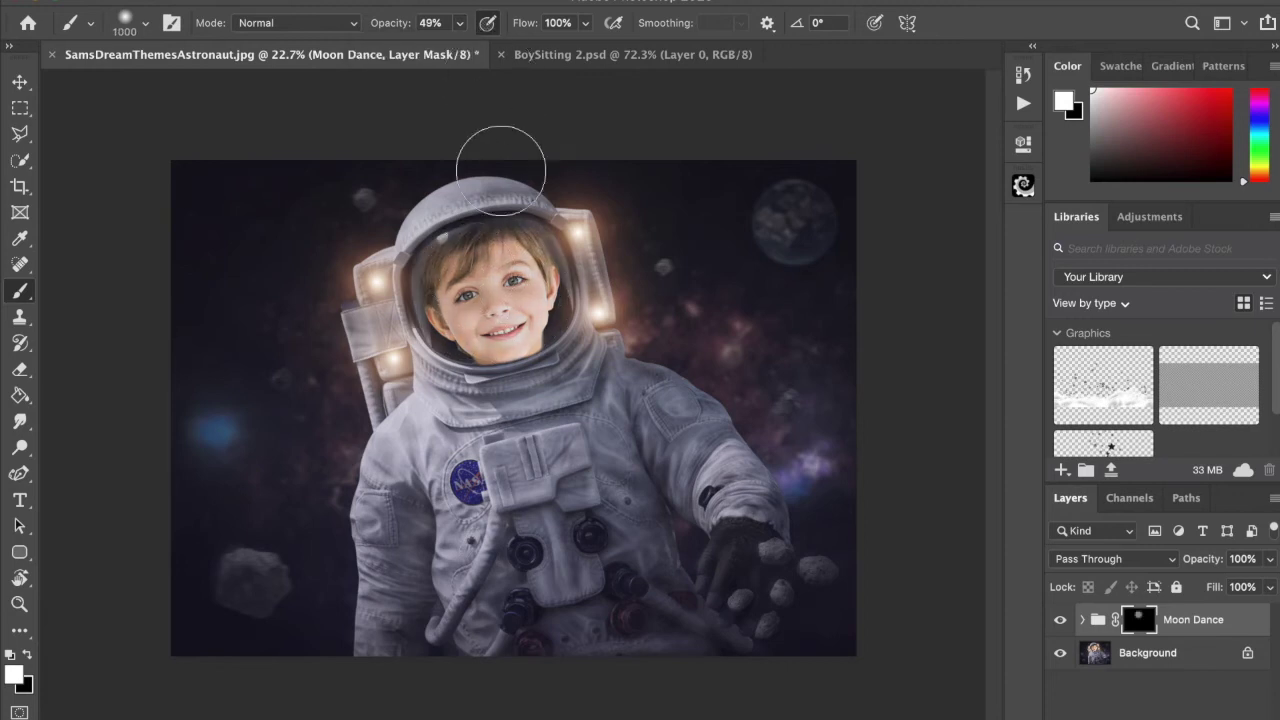
key(bracketleft)
key(bracketleft)
key(bracketleft)
key(bracketleft)
click(458, 256)
key(bracketleft)
key(bracketleft)
key(bracketleft)
key(bracketleft)
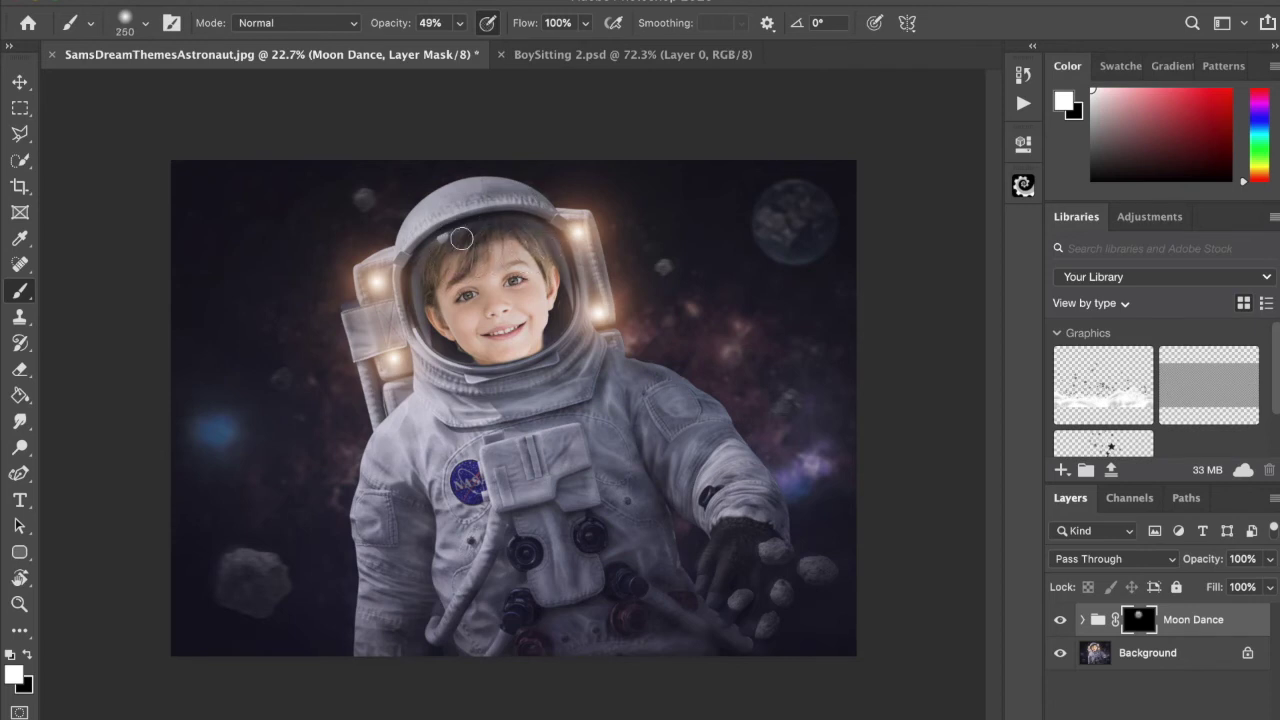
key(bracketleft)
key(bracketleft)
key(bracketleft)
key(bracketleft)
key(bracketleft)
- Flatten the image into a single Background layer
scroll(506, 393, up, 3)
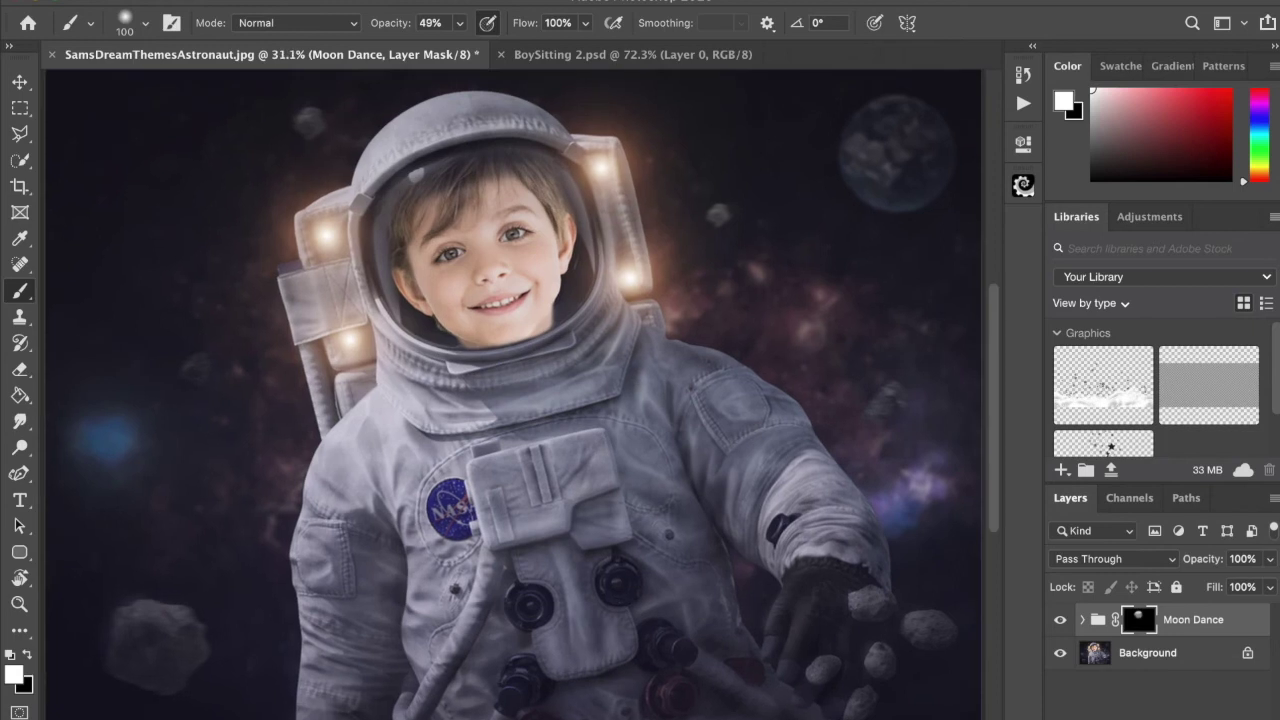
click(350, 0)
mouse_move(305, 0)
scroll(418, 400, down, 1)
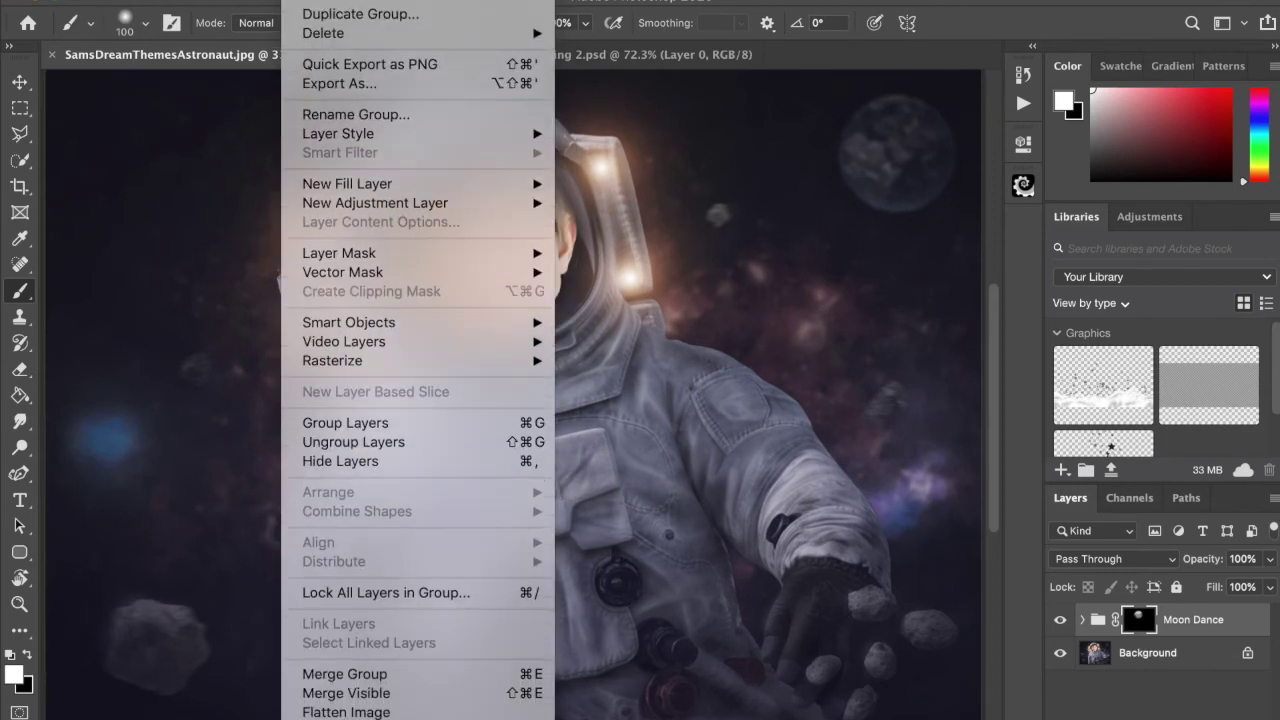
key(Escape)
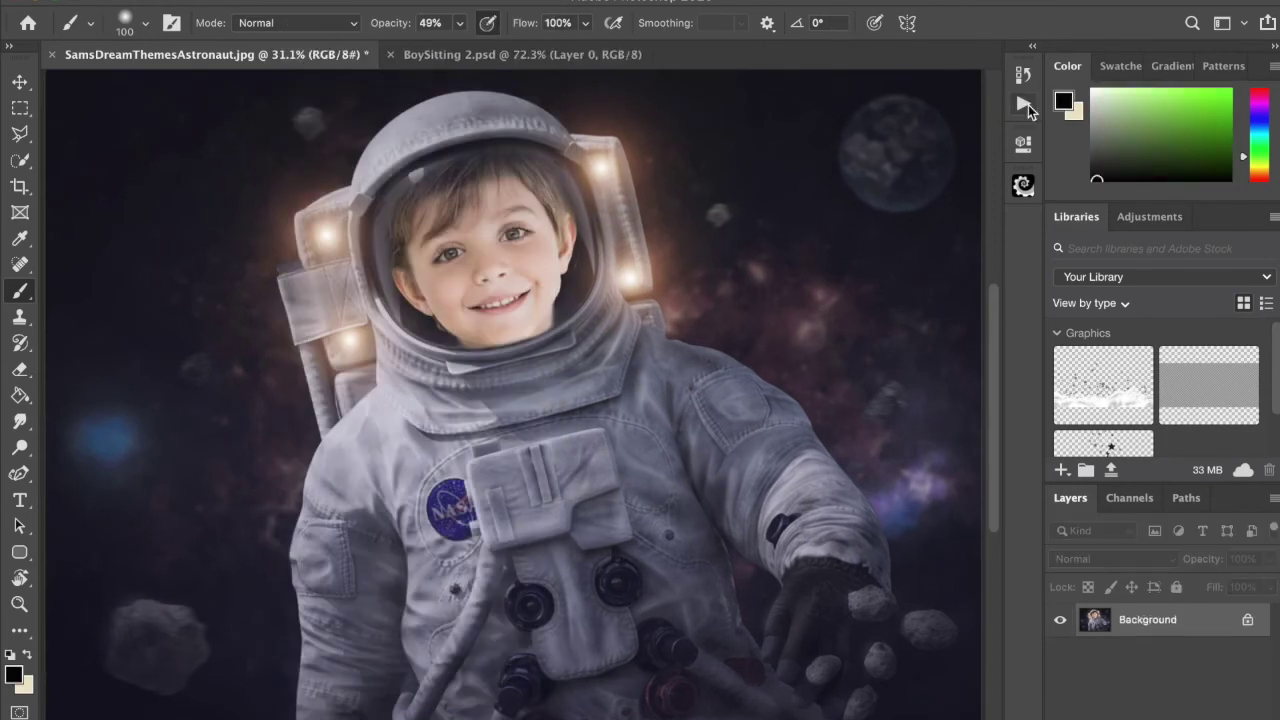
click(1022, 103)
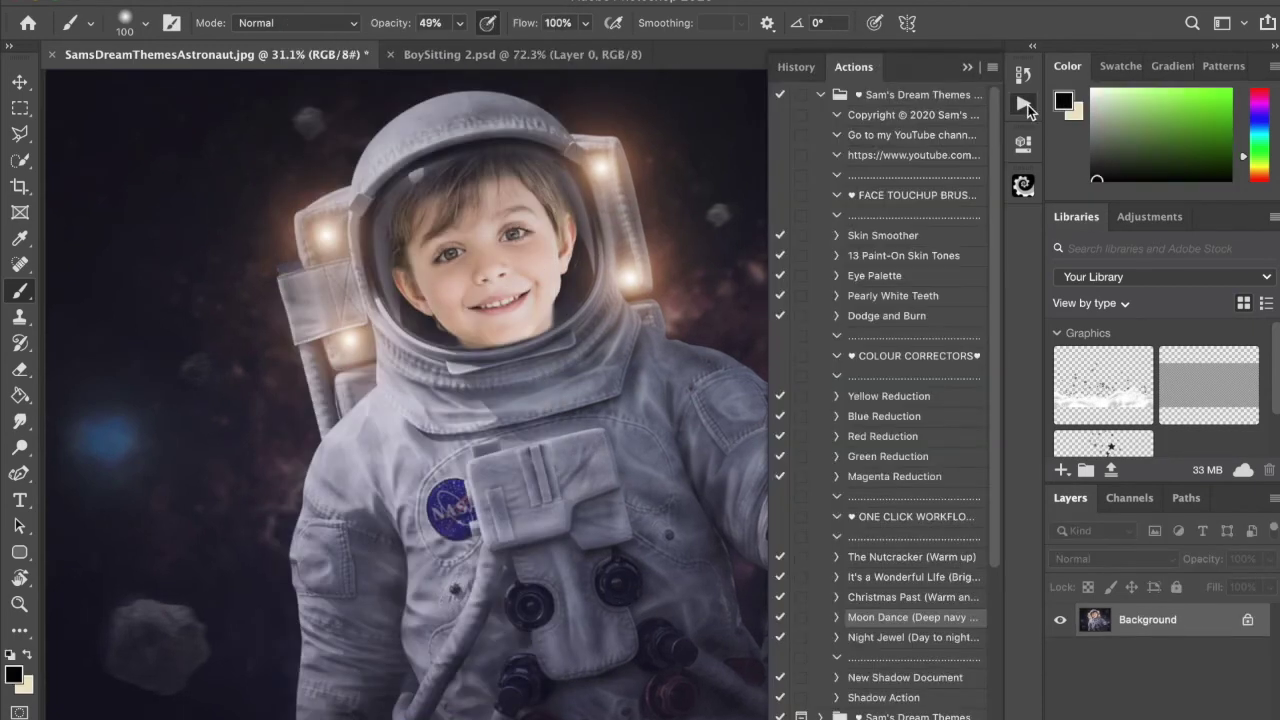
- Run the Dodge and Burn action and select its Paint white layer
click(899, 318)
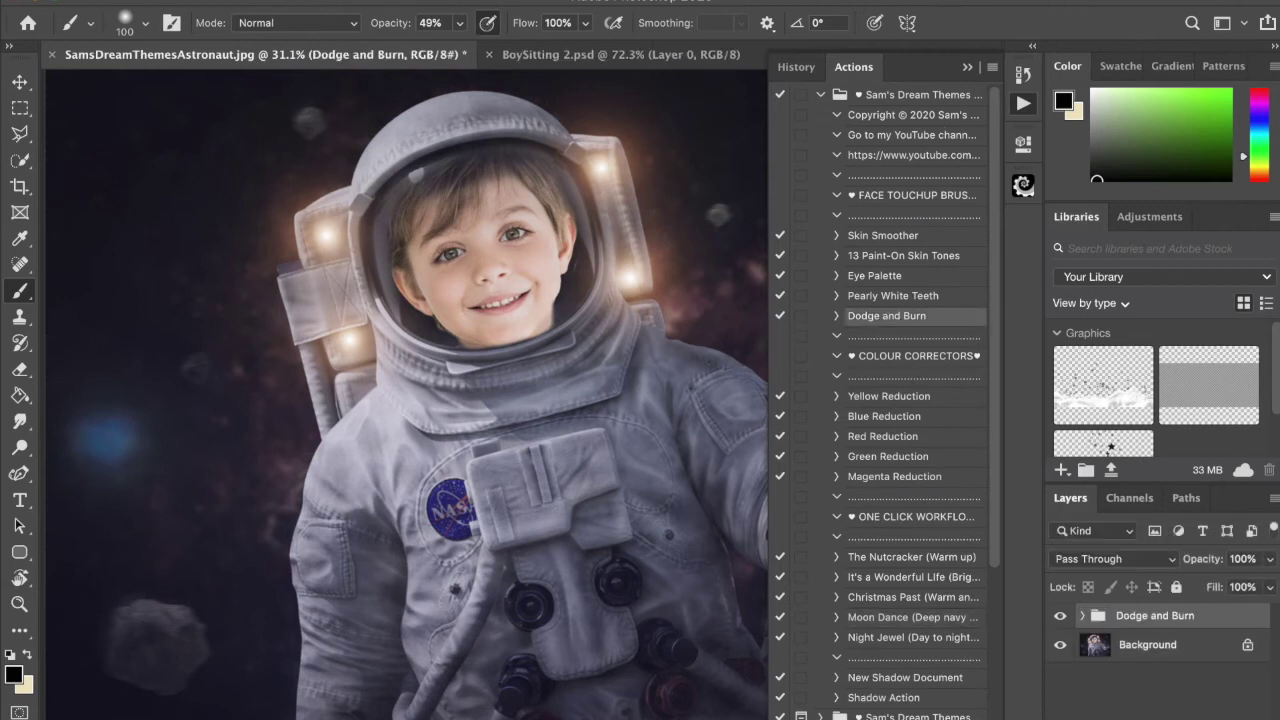
click(967, 67)
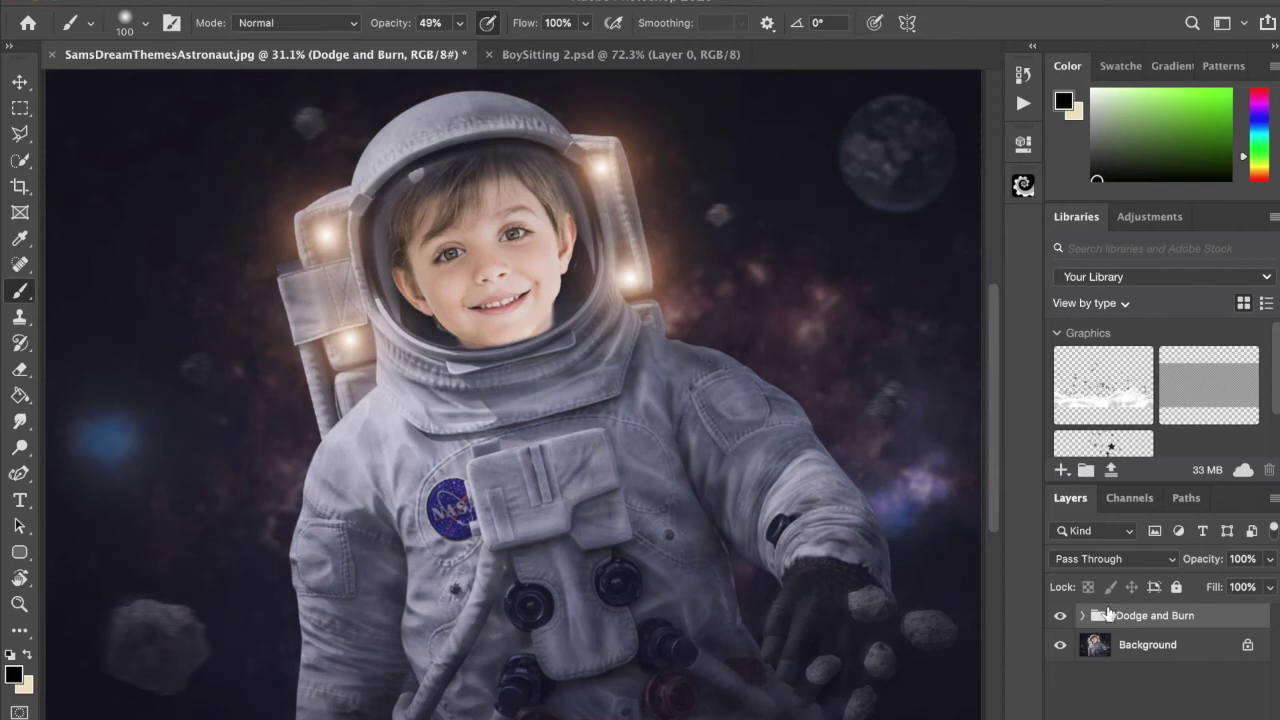
click(1082, 615)
click(1104, 645)
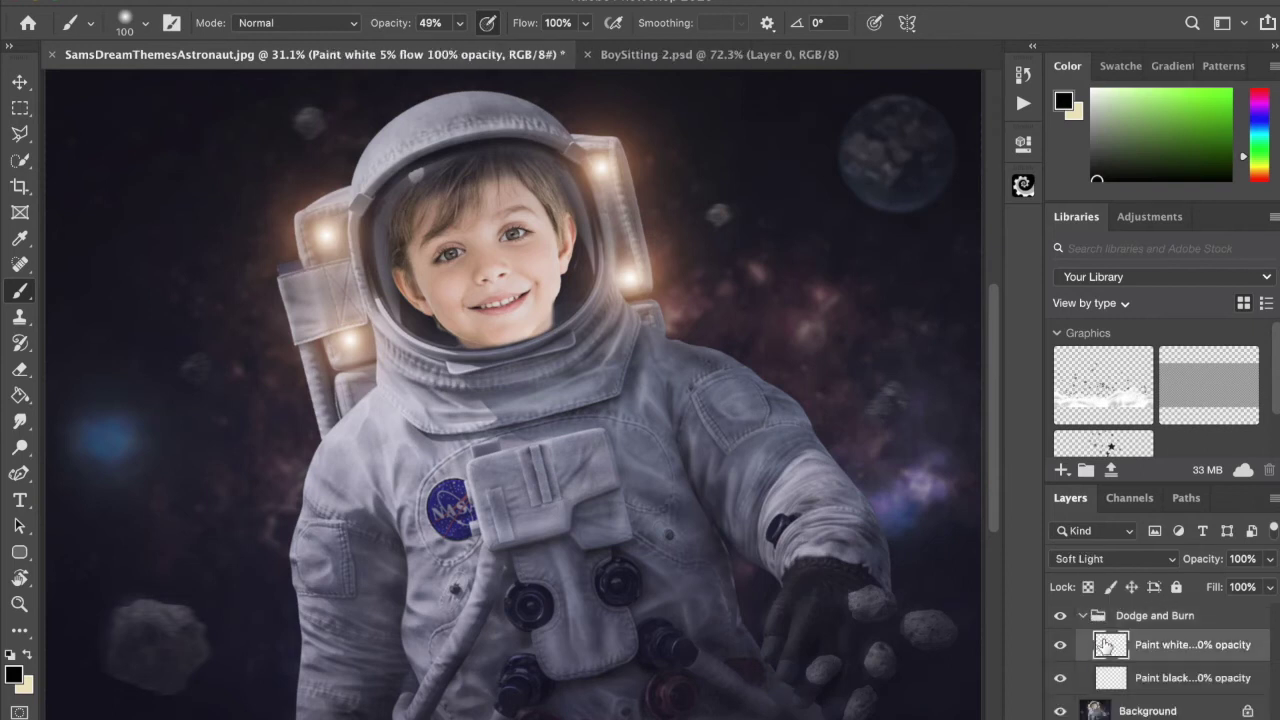
- Swap colours and pick a near-white foreground in the Color Picker
click(27, 653)
click(13, 675)
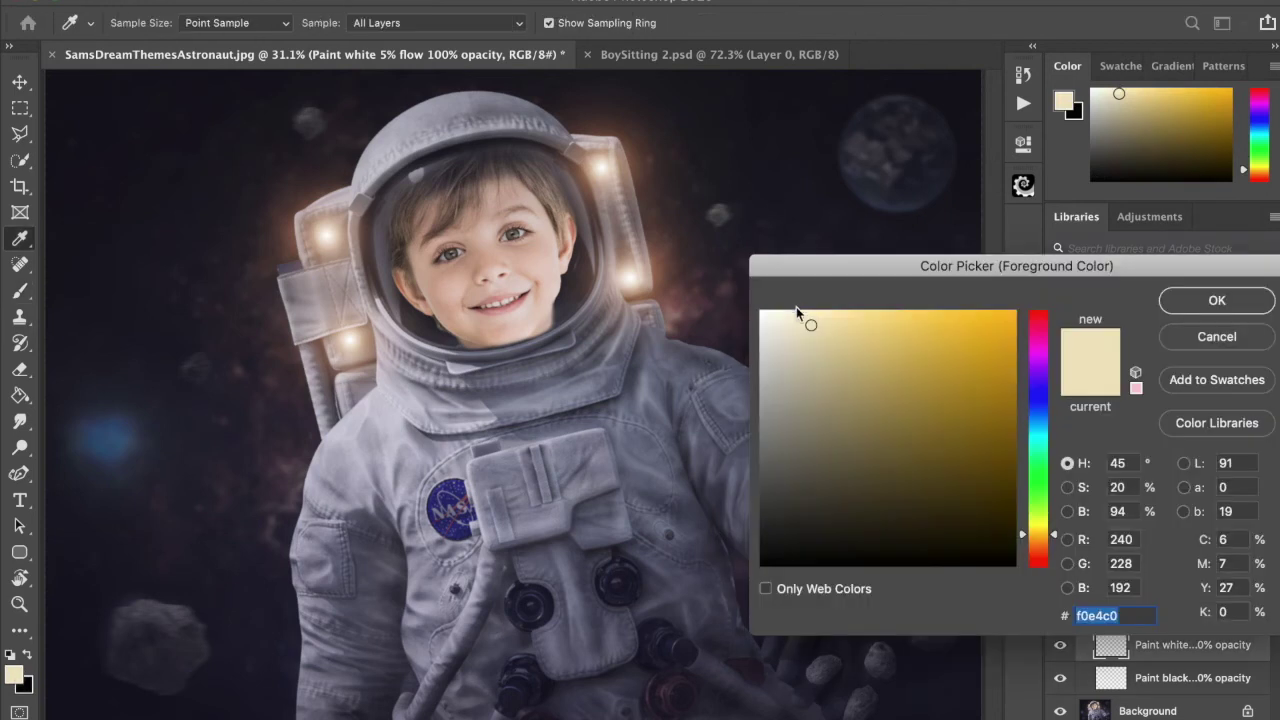
click(764, 315)
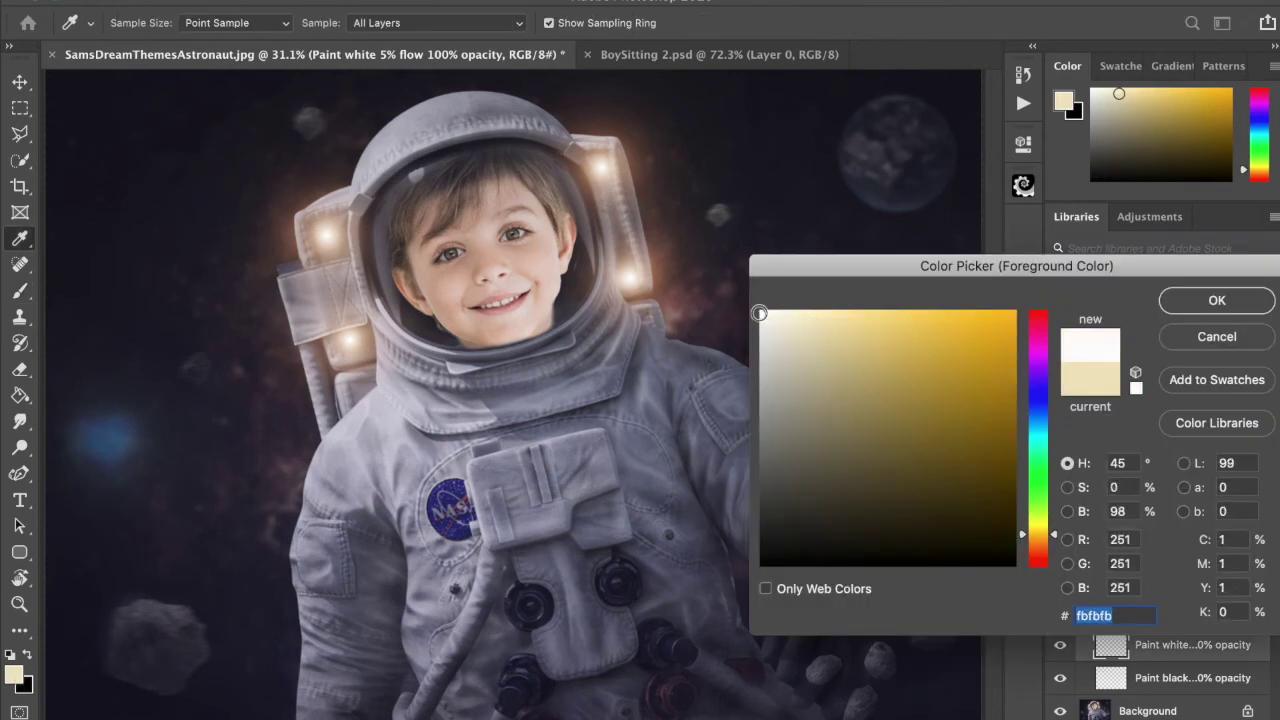
click(1210, 301)
- Set the brush to 100% opacity and 5% flow
key(b)
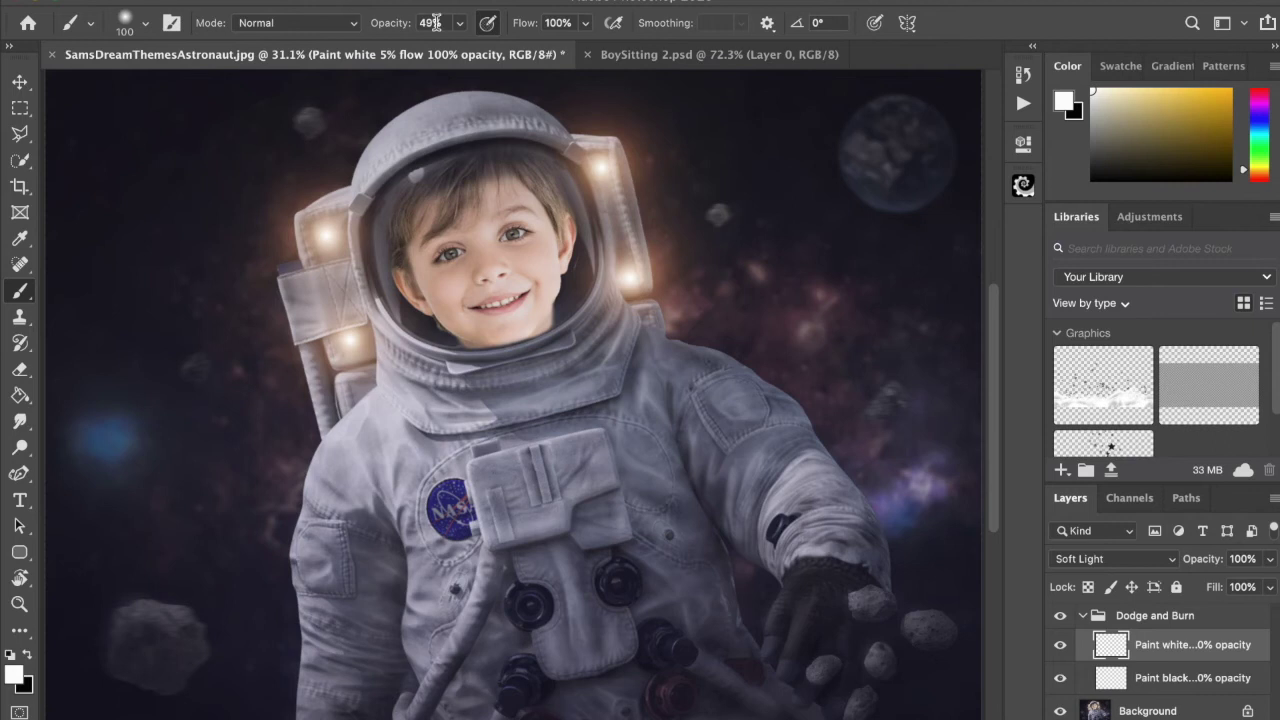
click(460, 23)
mouse_move(462, 44)
mouse_down()
mouse_move(606, 46)
mouse_move(500, 54)
mouse_up()
click(585, 23)
- Paint soft white over the face's highlights, varying brush size between 70 and 250
key(bracketright)
key(bracketright)
key(bracketright)
key(bracketright)
key(bracketright)
key(bracketleft)
key(bracketleft)
key(bracketleft)
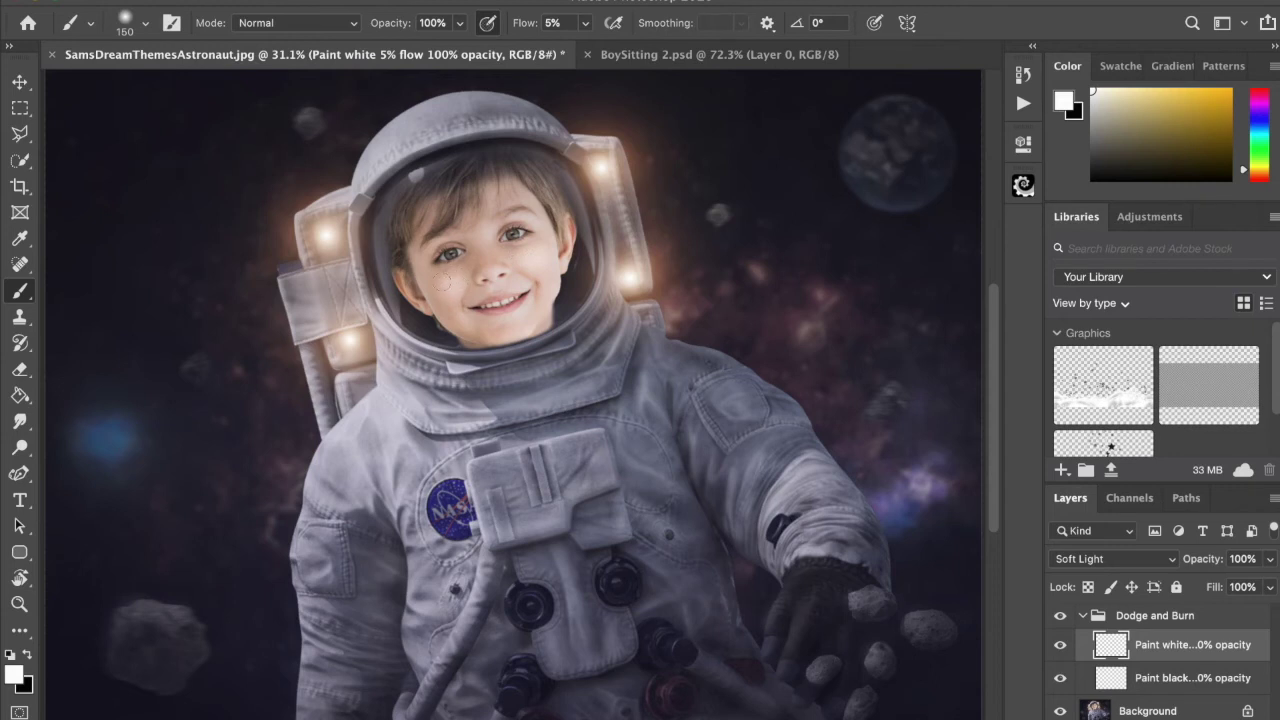
key(bracketleft)
key(bracketleft)
key(bracketleft)
key(bracketleft)
key(bracketleft)
key(bracketright)
key(bracketright)
key(bracketleft)
key(bracketleft)
key(bracketleft)
key(bracketleft)
key(bracketright)
key(bracketright)
key(bracketright)
key(bracketleft)
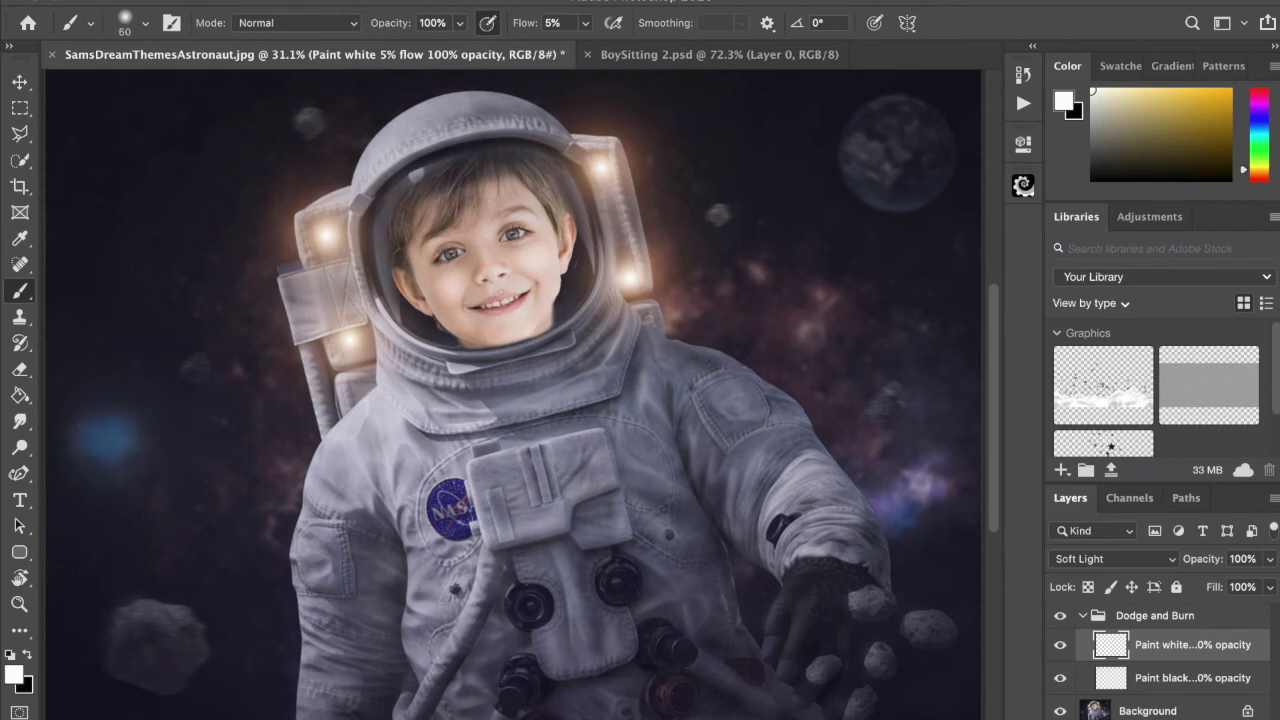
key(bracketright)
key(bracketright)
key(bracketleft)
key(bracketleft)
- On the Paint black layer, burn shadows around the face and hairline with black at 5% flow
click(1109, 683)
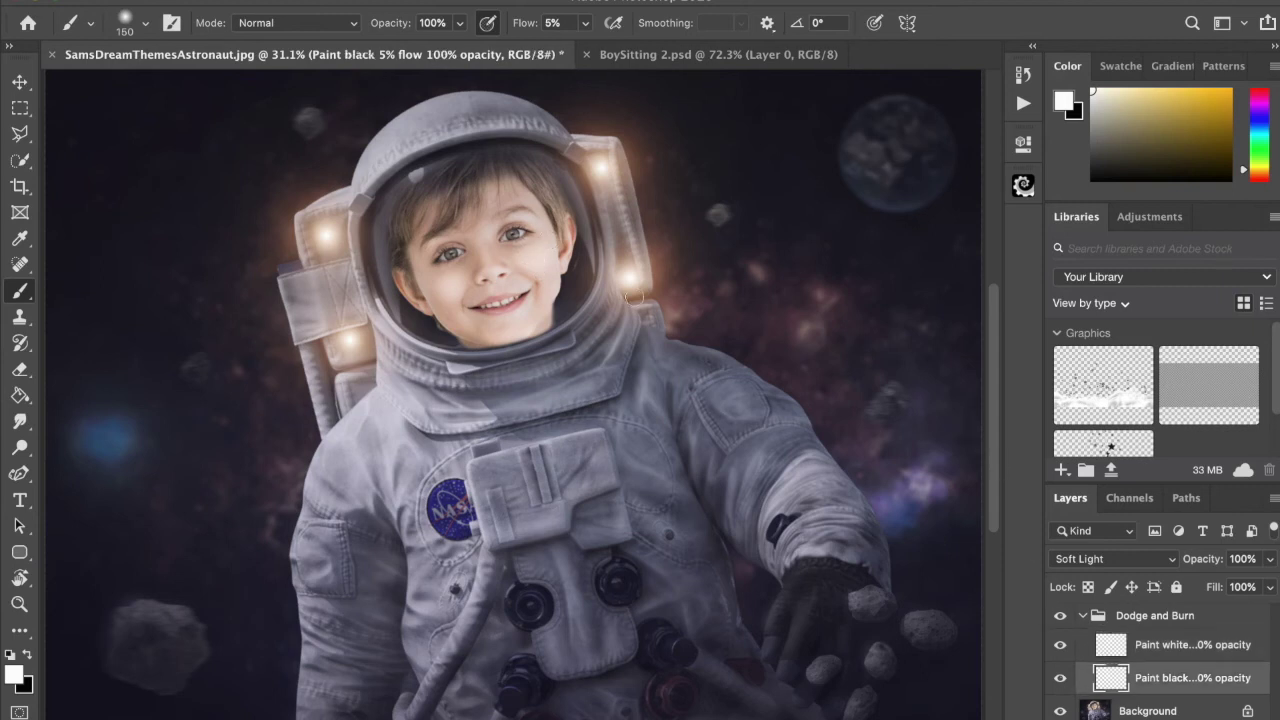
click(25, 658)
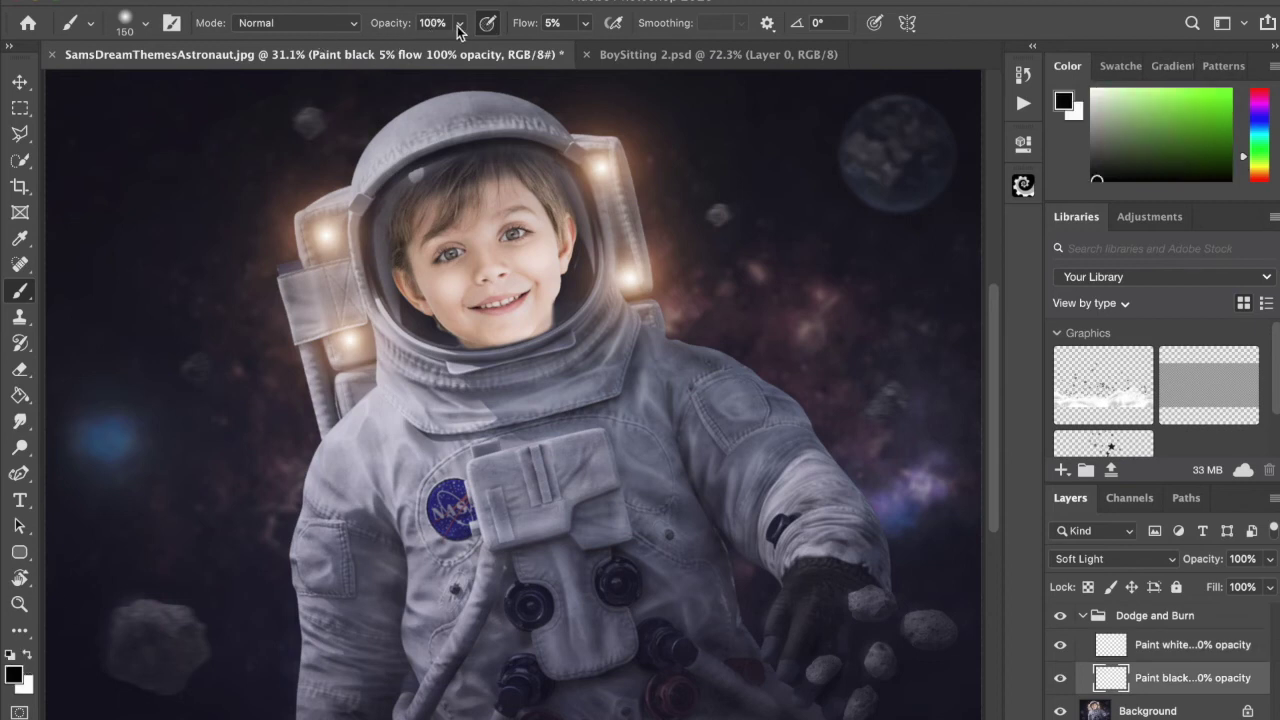
key(bracketleft)
key(bracketleft)
key(bracketleft)
key(bracketleft)
key(bracketright)
key(bracketright)
key(bracketright)
key(bracketright)
key(bracketright)
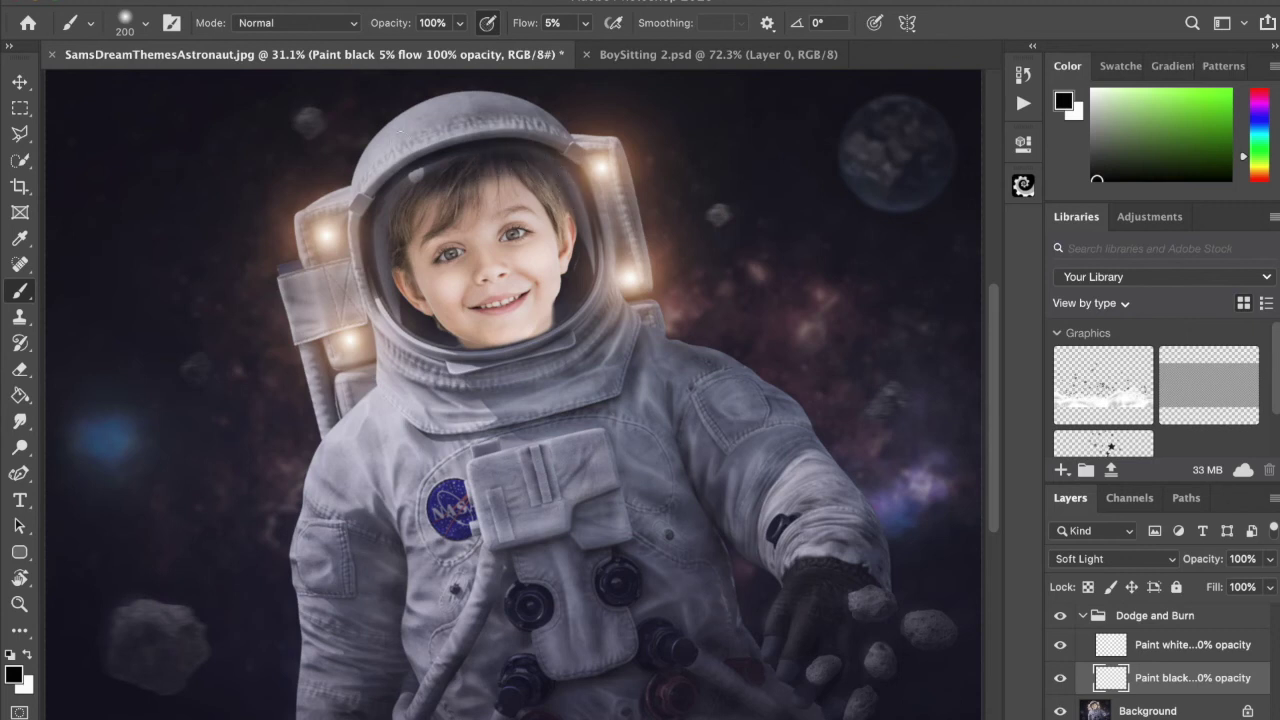
key(bracketleft)
key(bracketleft)
key(bracketleft)
key(bracketleft)
key(bracketleft)
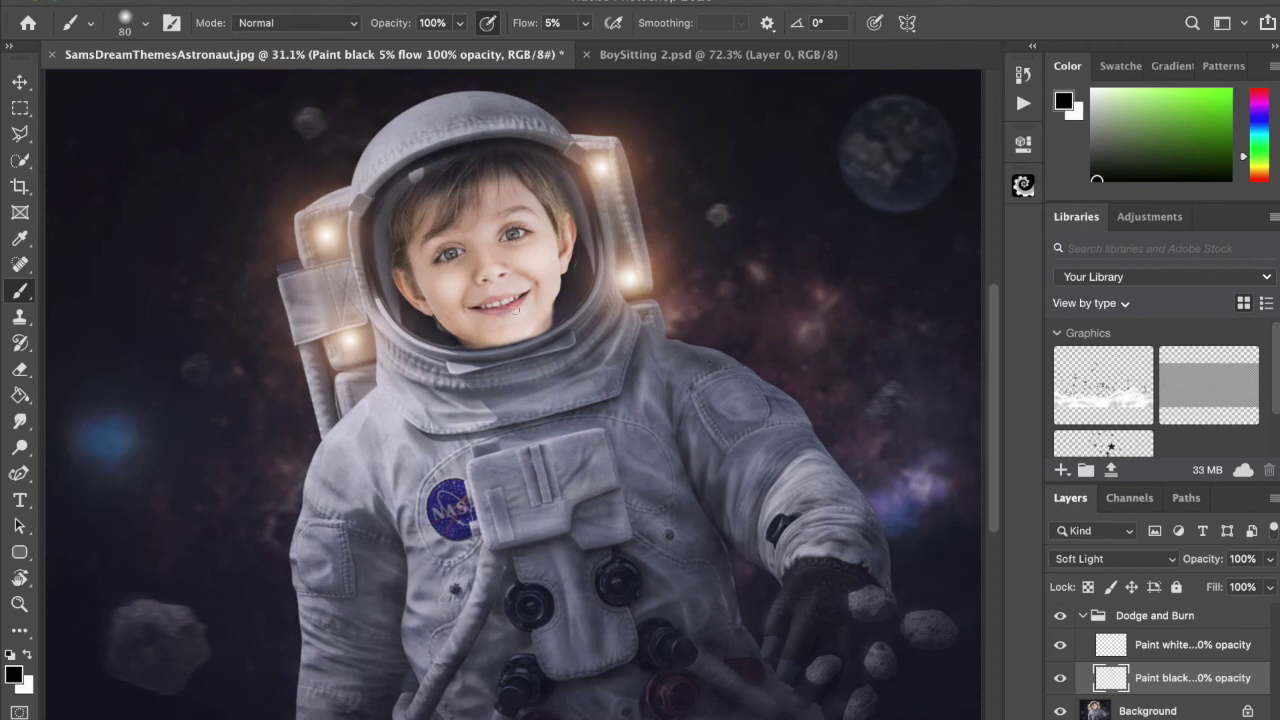
key(bracketright)
key(bracketright)
key(bracketleft)
key(bracketleft)
key(bracketleft)
key(bracketleft)
key(bracketleft)
key(bracketright)
key(bracketright)
key(bracketright)
key(bracketright)
key(bracketright)
key(bracketright)
key(bracketright)
key(bracketleft)
key(bracketleft)
key(bracketleft)
key(bracketleft)
key(bracketleft)
key(bracketright)
key(bracketright)
key(bracketright)
key(bracketright)
key(bracketright)
key(bracketright)
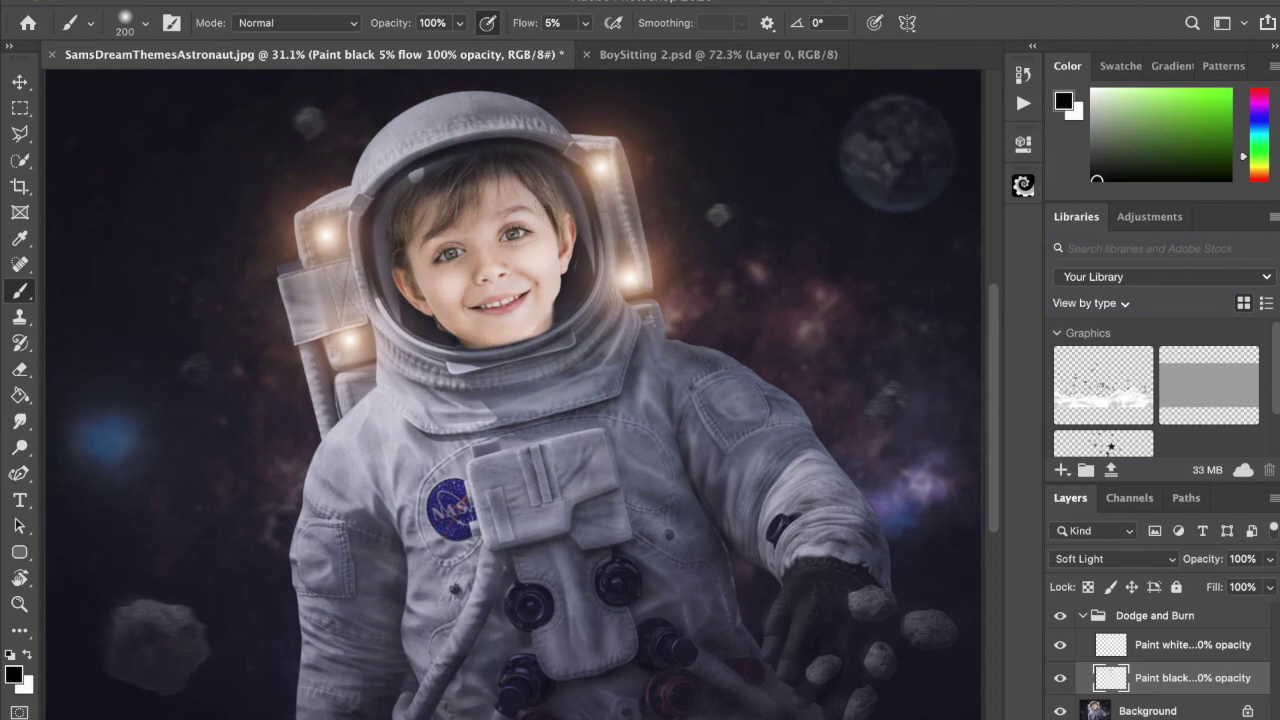
- On the Paint white layer, brighten hair and face-edge highlights with a small white brush
click(1112, 645)
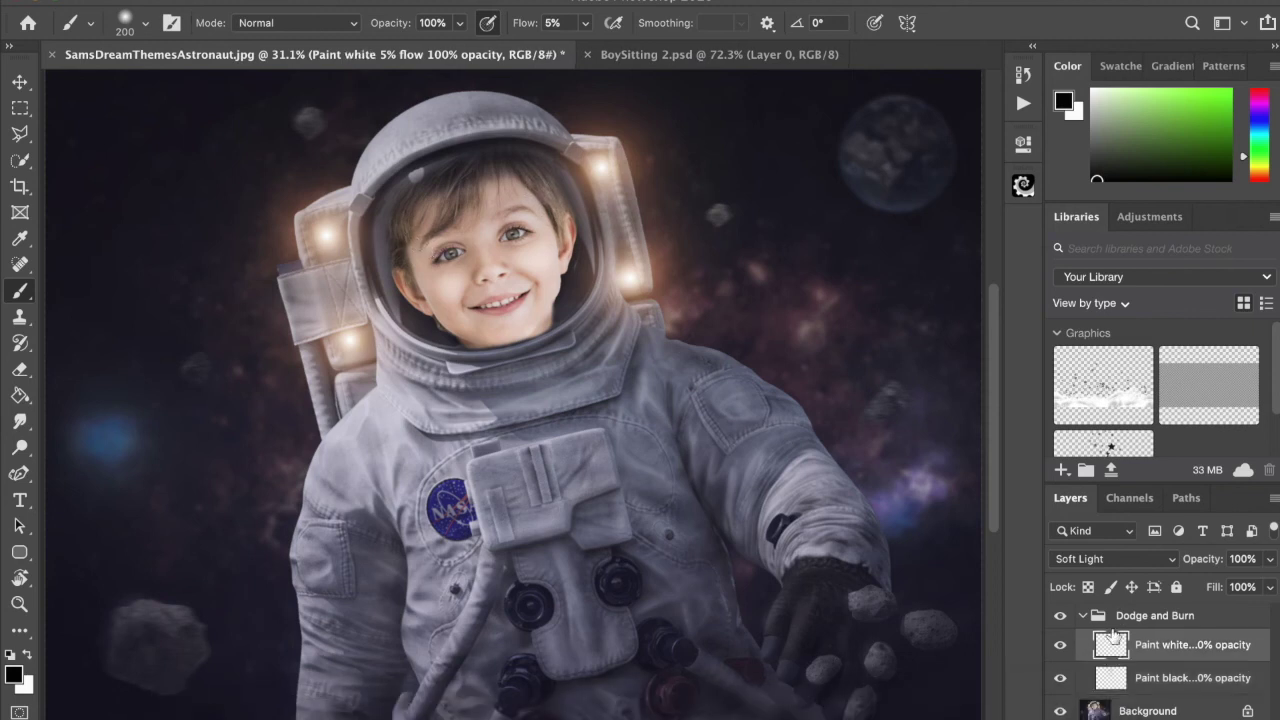
key(x)
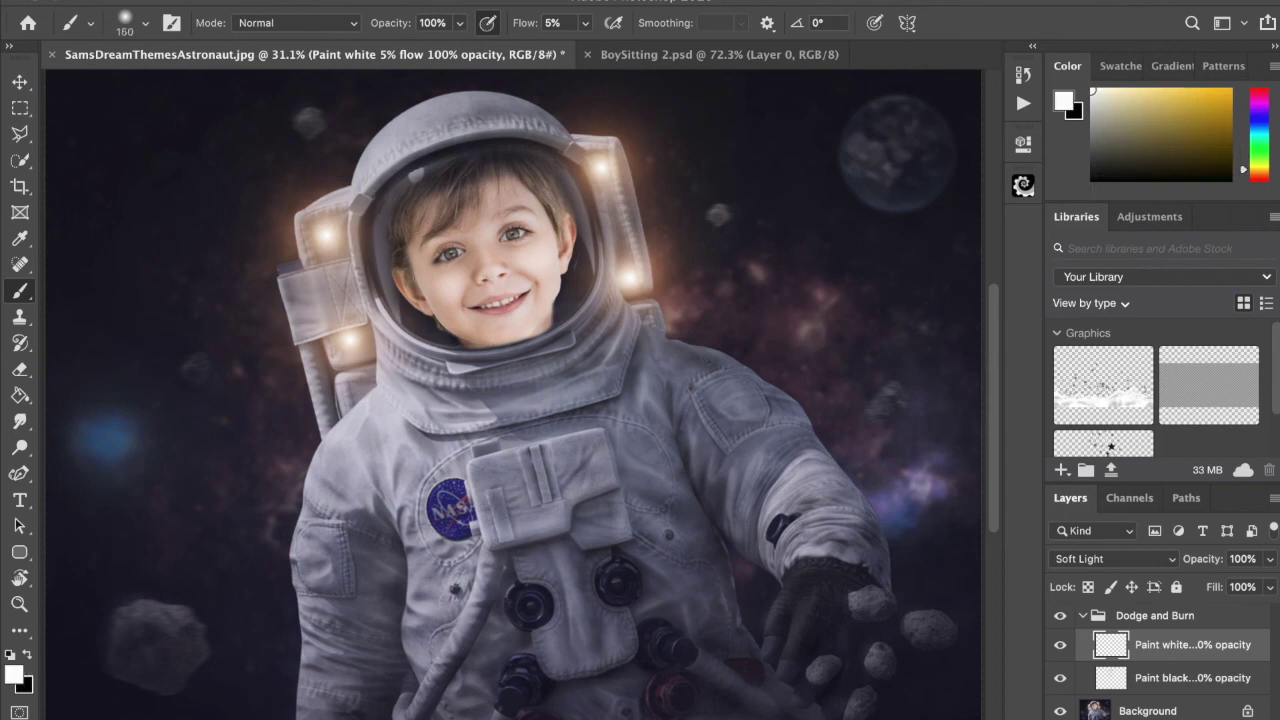
key(bracketleft)
key(bracketleft)
key(bracketleft)
key(bracketleft)
key(bracketleft)
key(bracketleft)
key(bracketleft)
key(bracketleft)
key(bracketright)
key(bracketright)
key(bracketright)
key(bracketleft)
key(bracketleft)
key(bracketleft)
scroll(513, 384, down, 5)
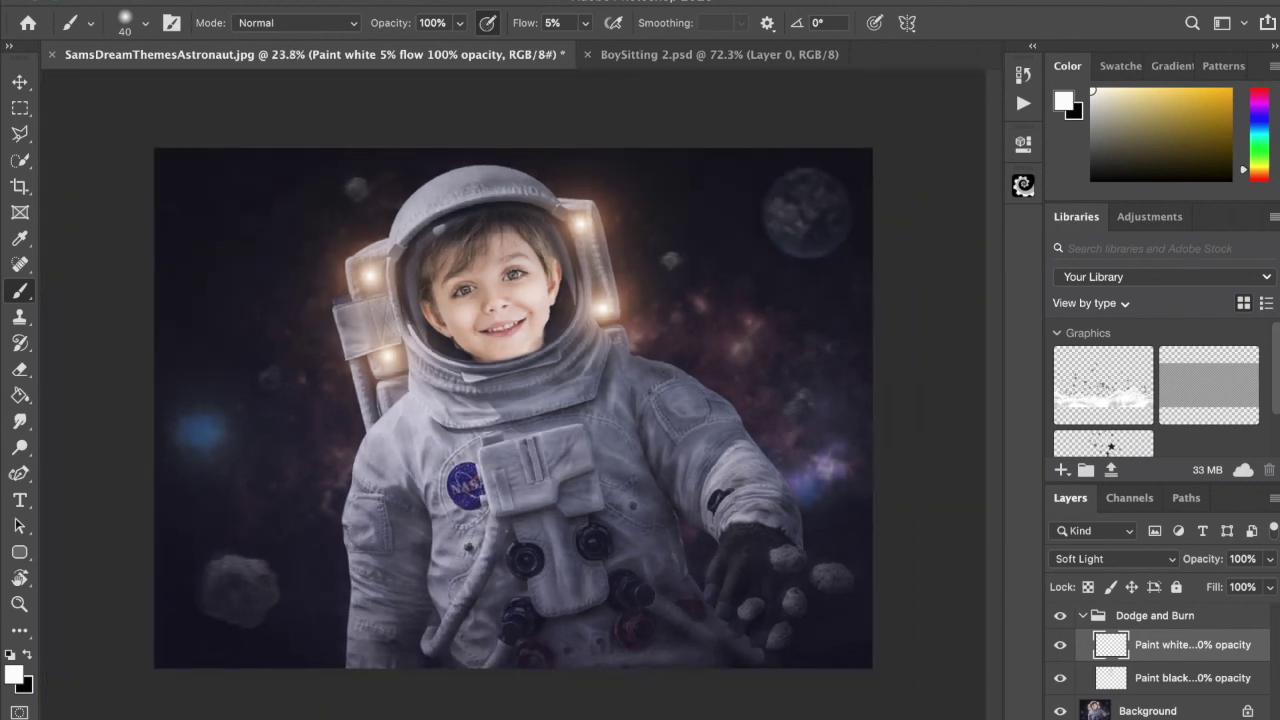
scroll(513, 408, up, 3)
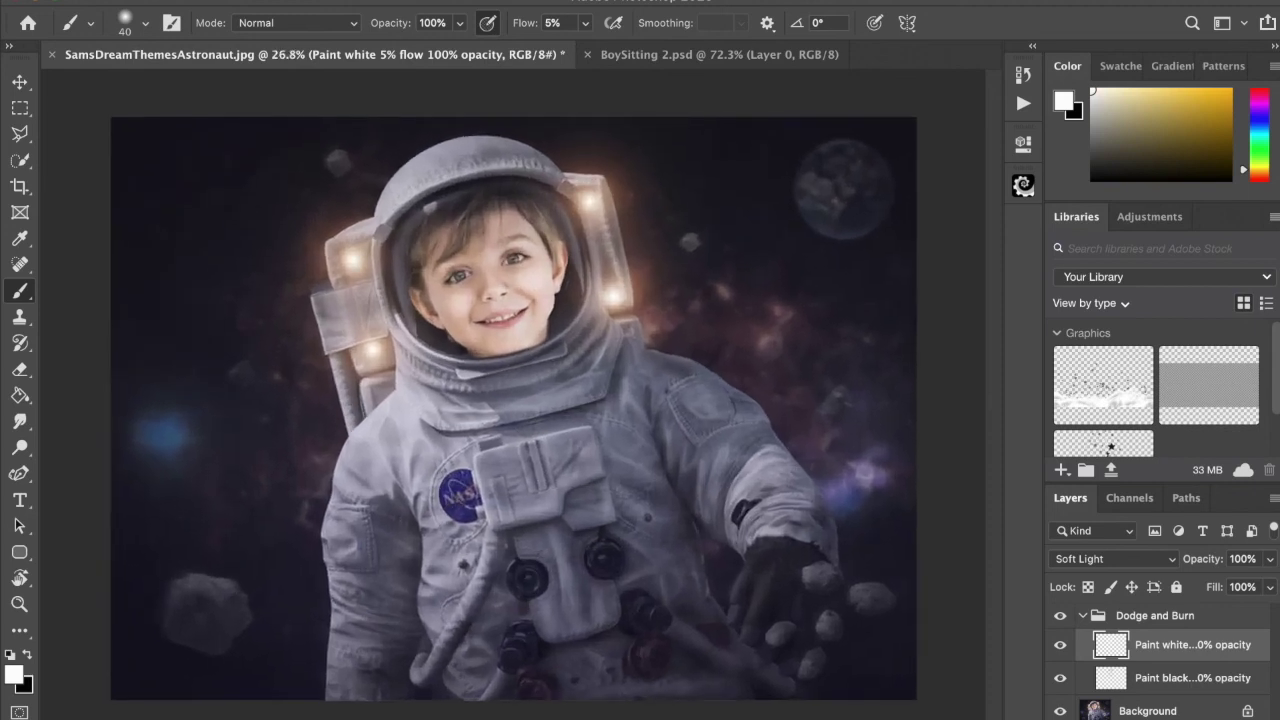
- Flatten the dodge-and-burn layers, then run the Moon Dance action on the whole image
click(300, 0)
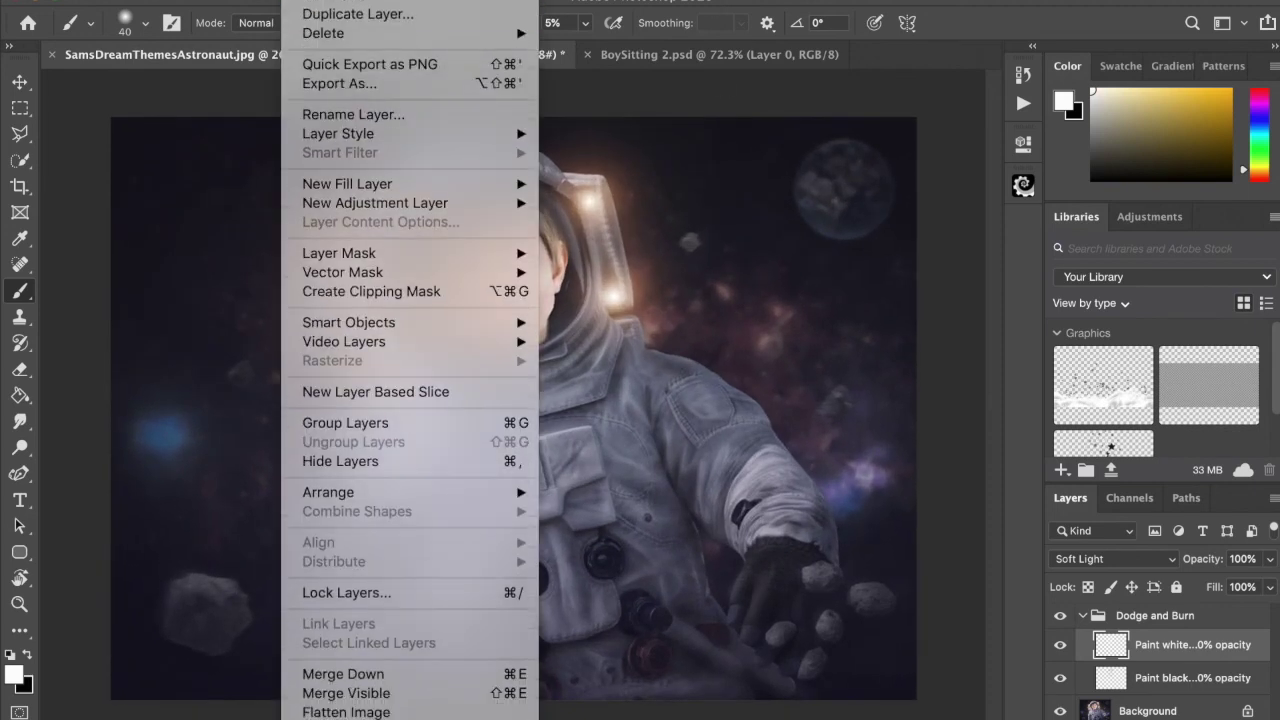
click(360, 707)
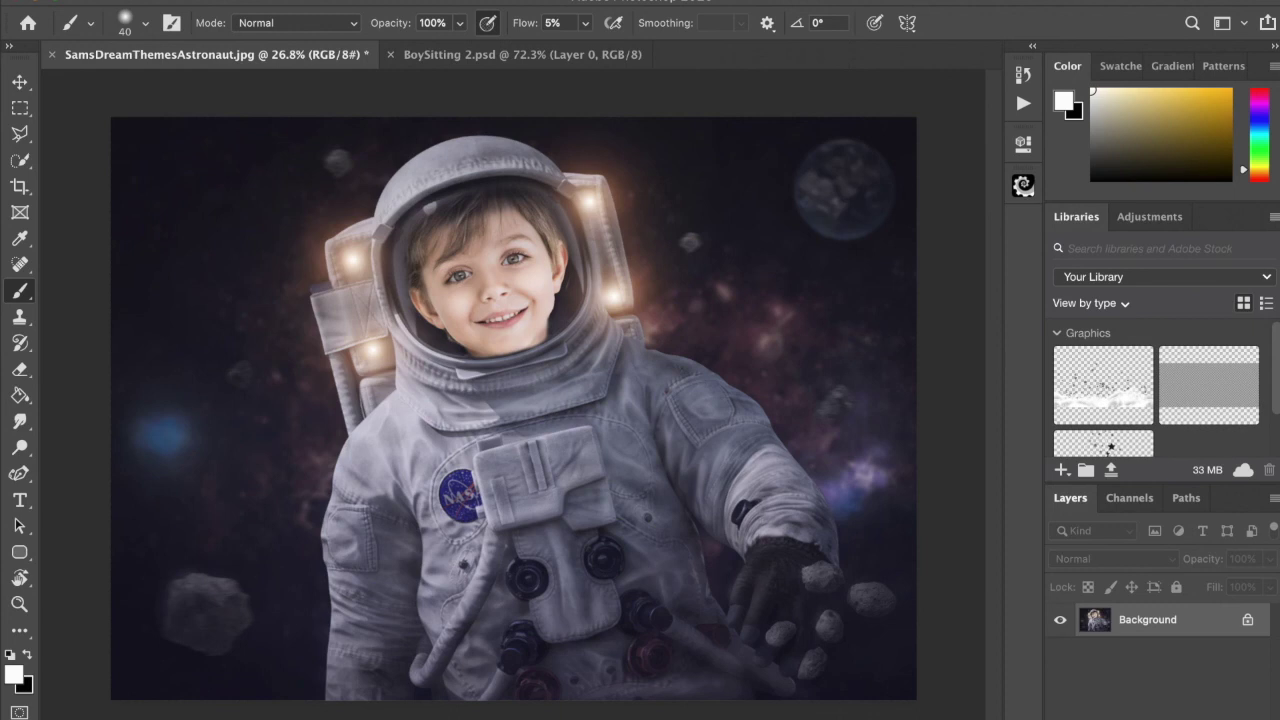
click(1022, 102)
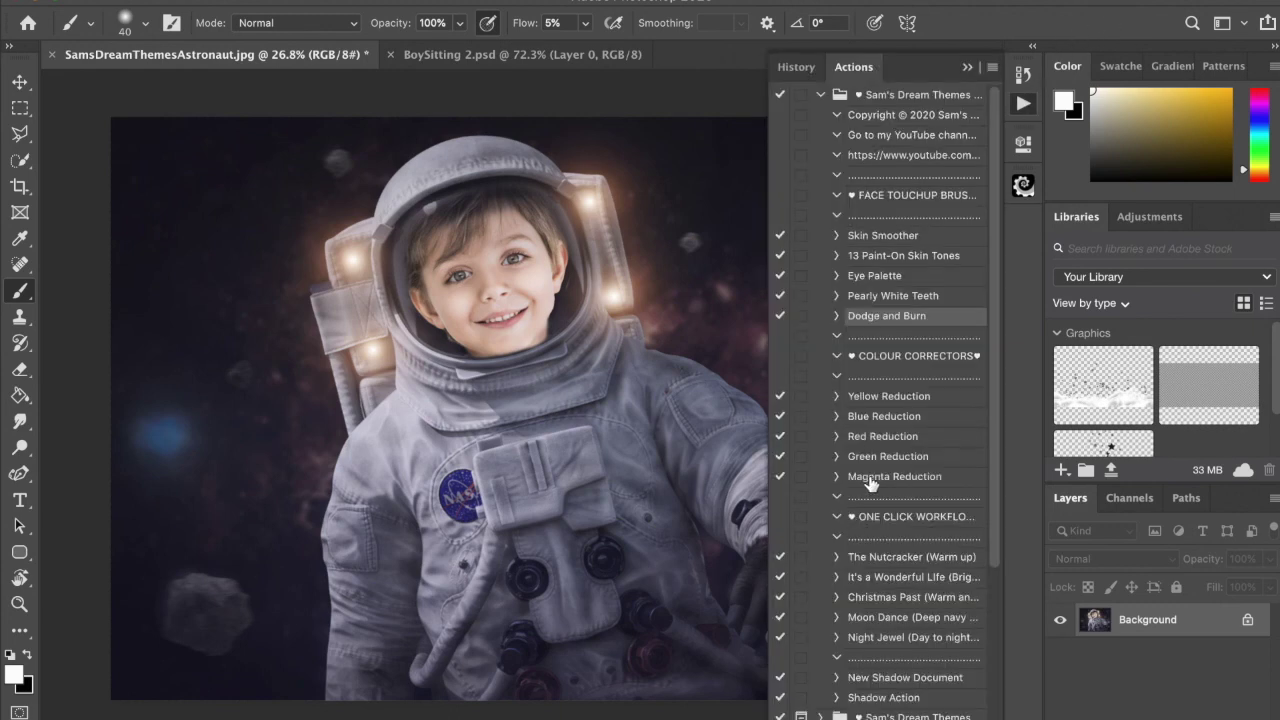
click(900, 638)
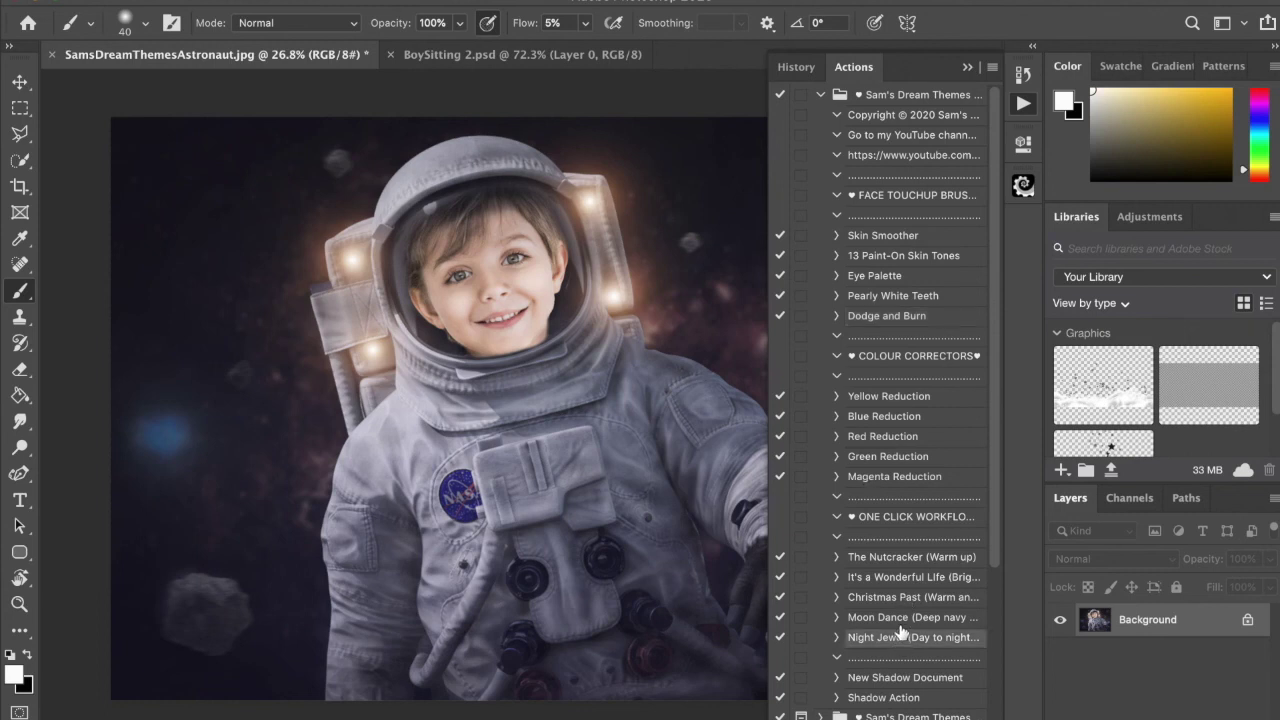
click(894, 619)
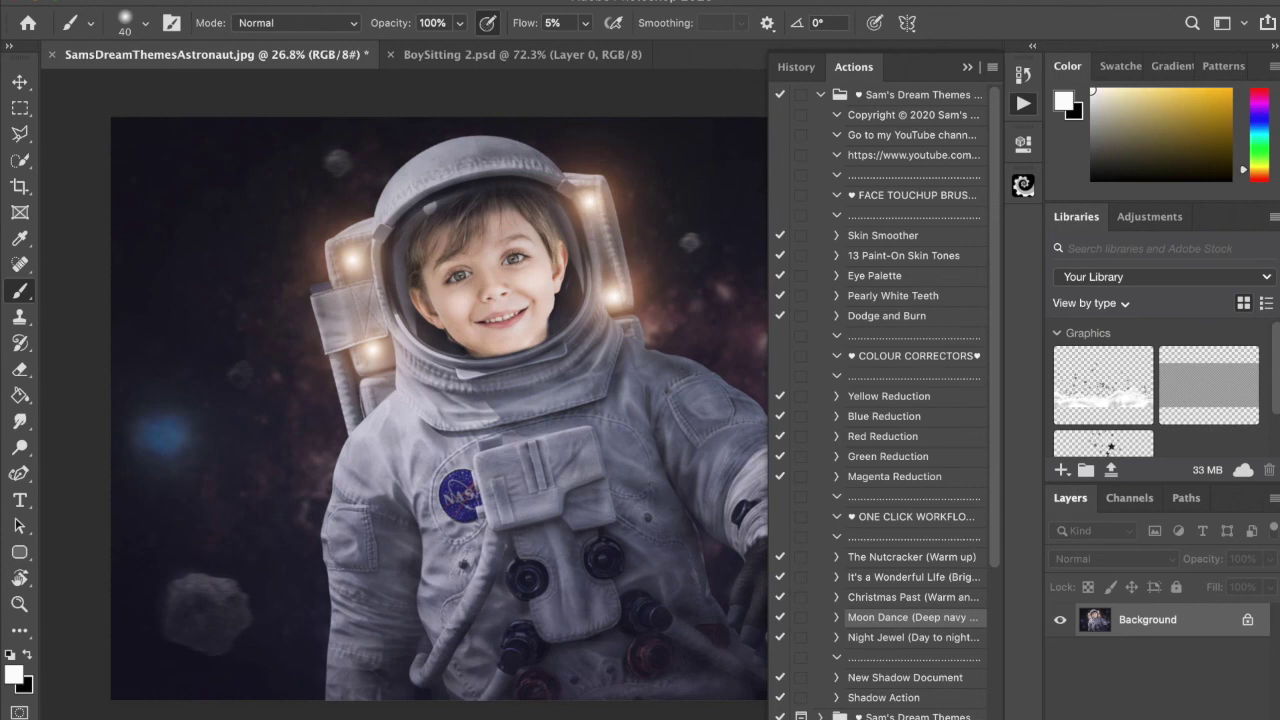
click(966, 68)
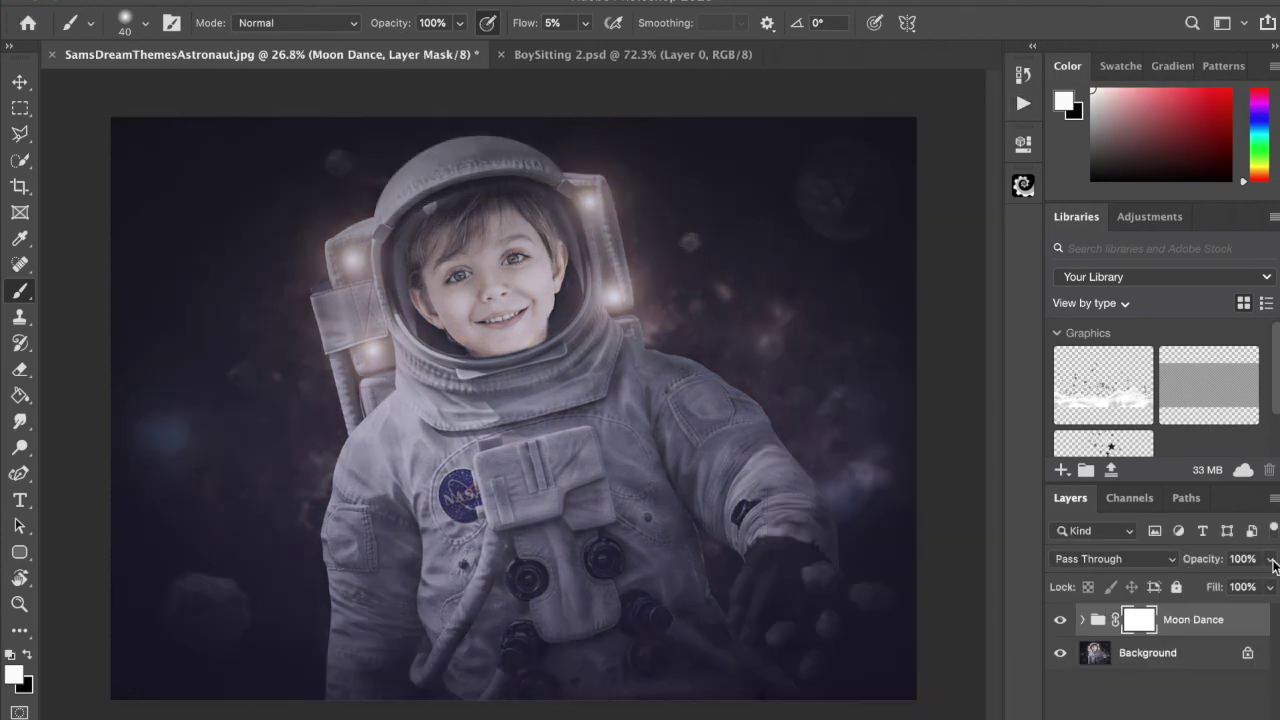
- Set the Moon Dance group to 46% opacity and invert its mask to solid black
click(1271, 559)
drag(1270, 582, 1221, 584)
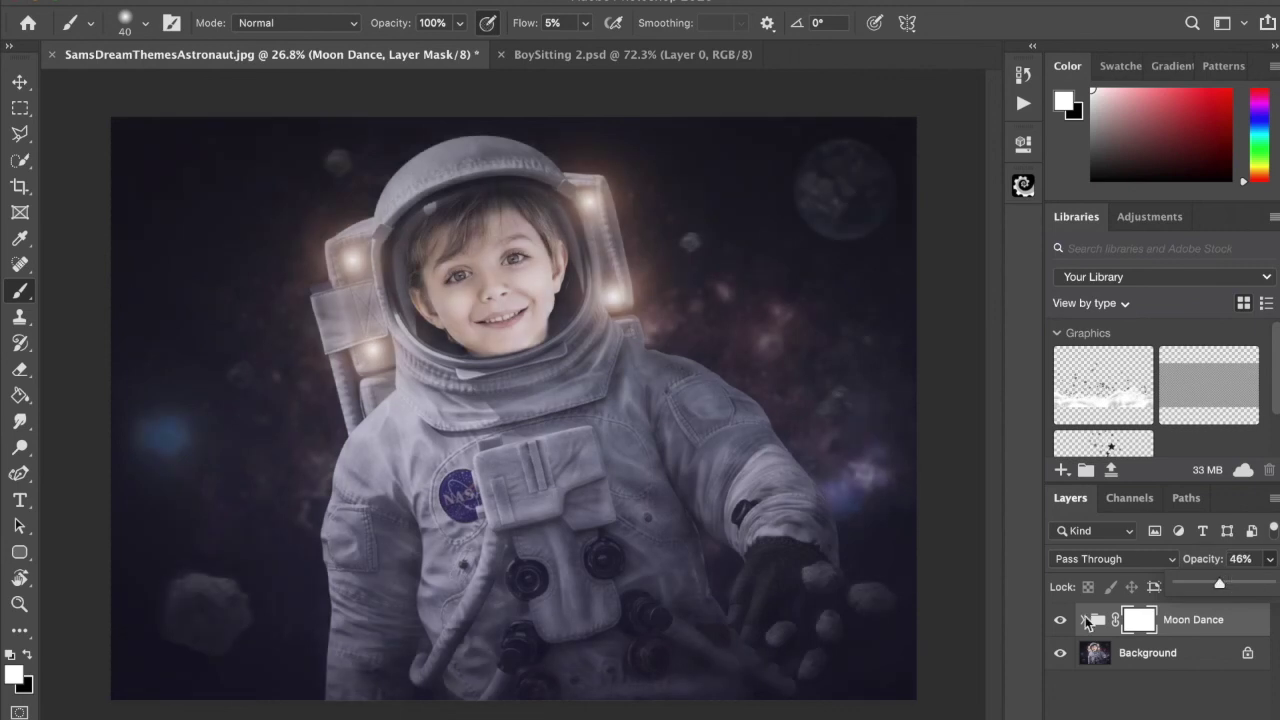
click(26, 656)
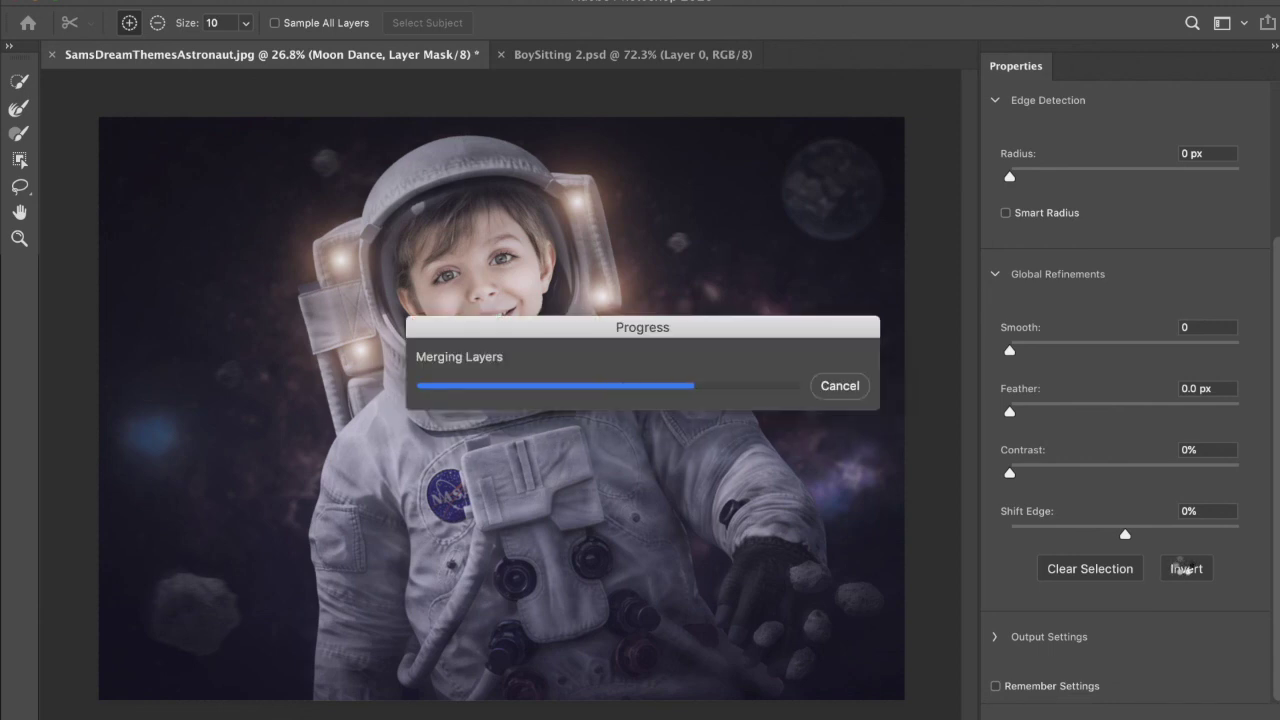
click(1185, 570)
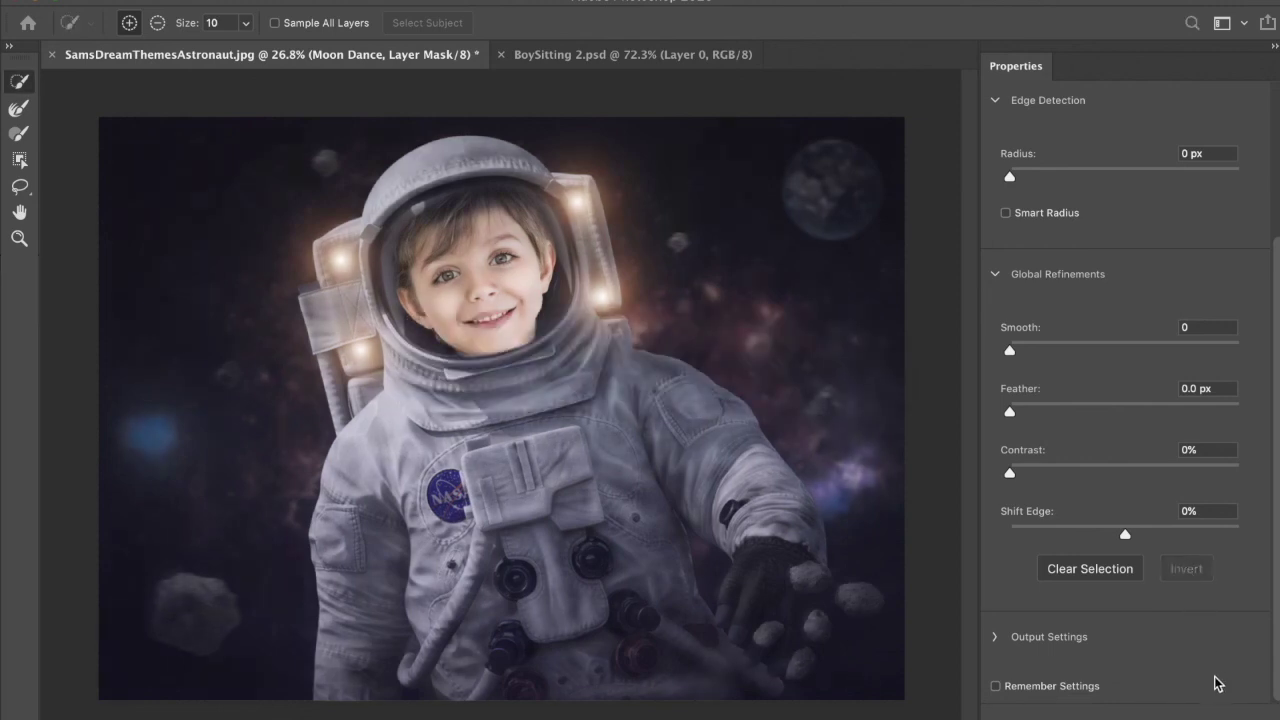
key(Return)
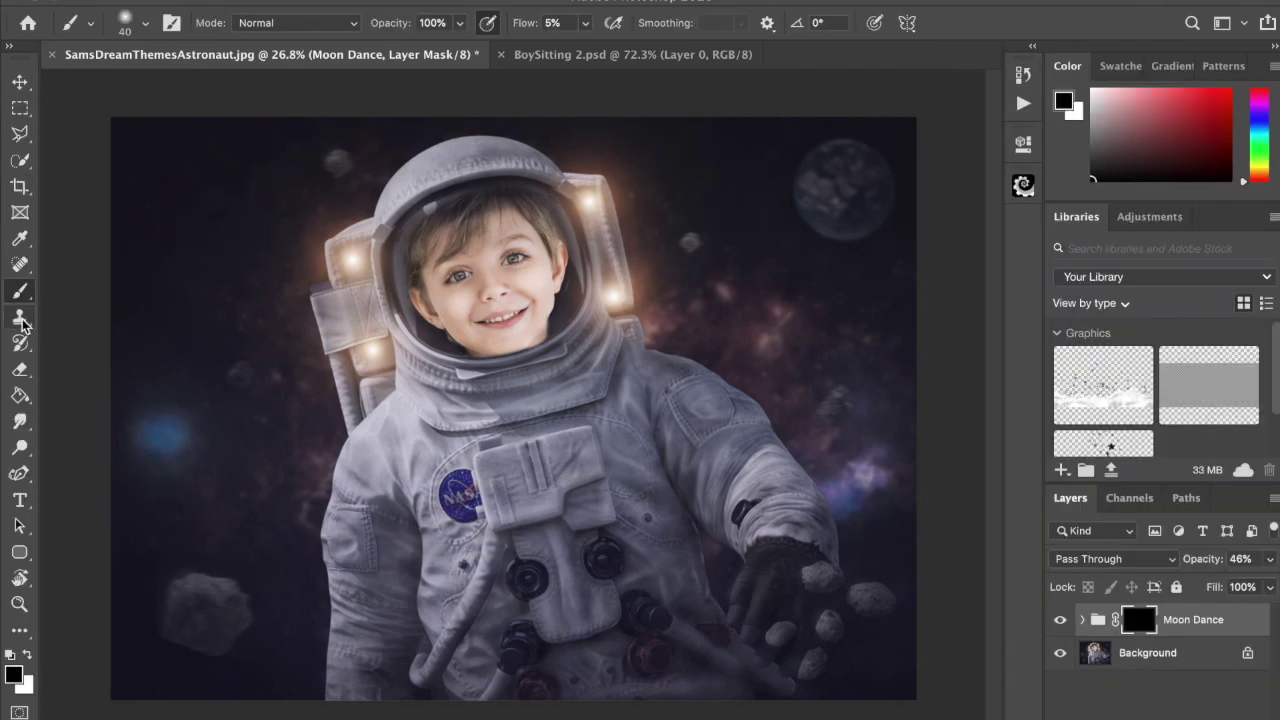
- Paint white over the face on the Moon Dance mask with a 500 brush at 47% opacity
click(27, 657)
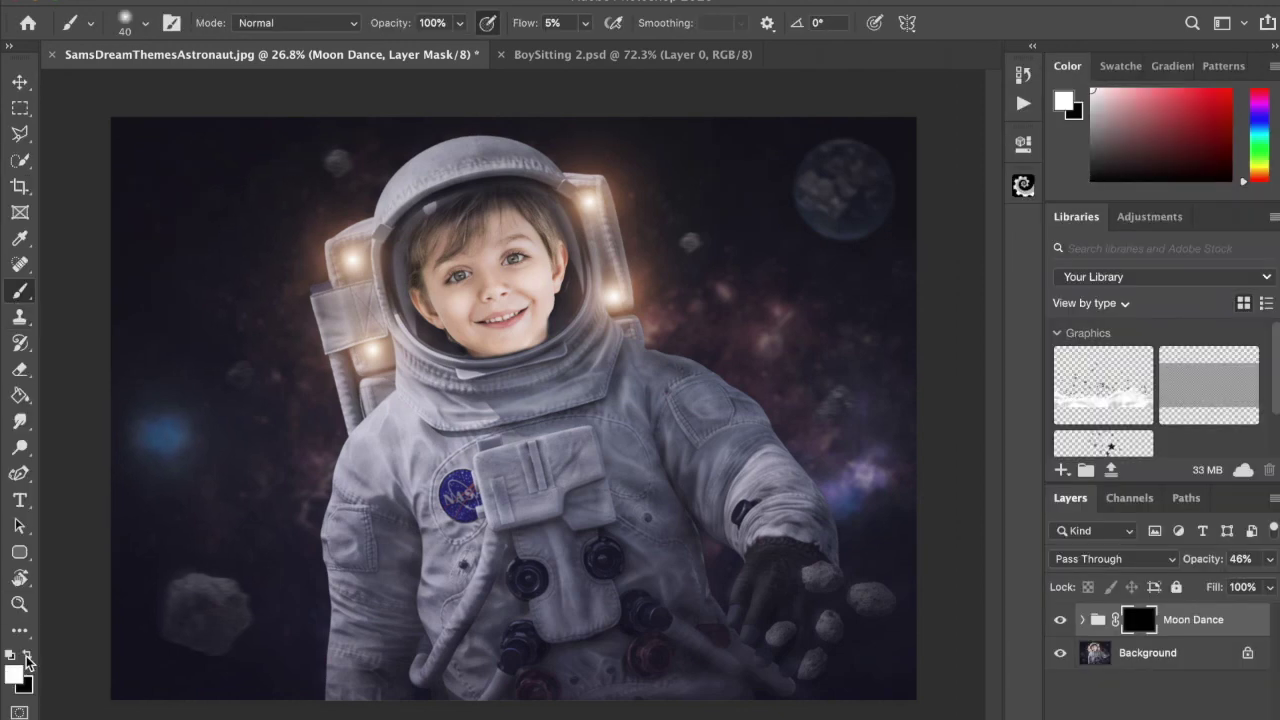
click(585, 22)
drag(588, 42, 820, 70)
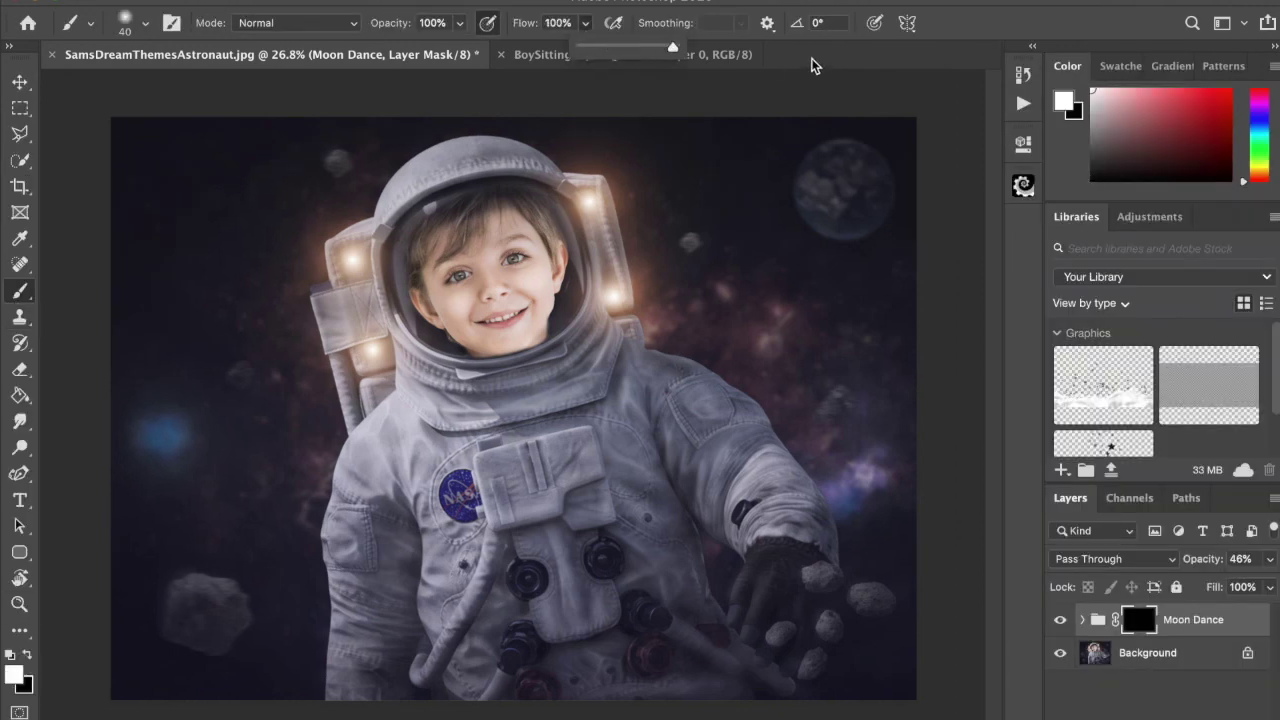
click(459, 22)
click(416, 47)
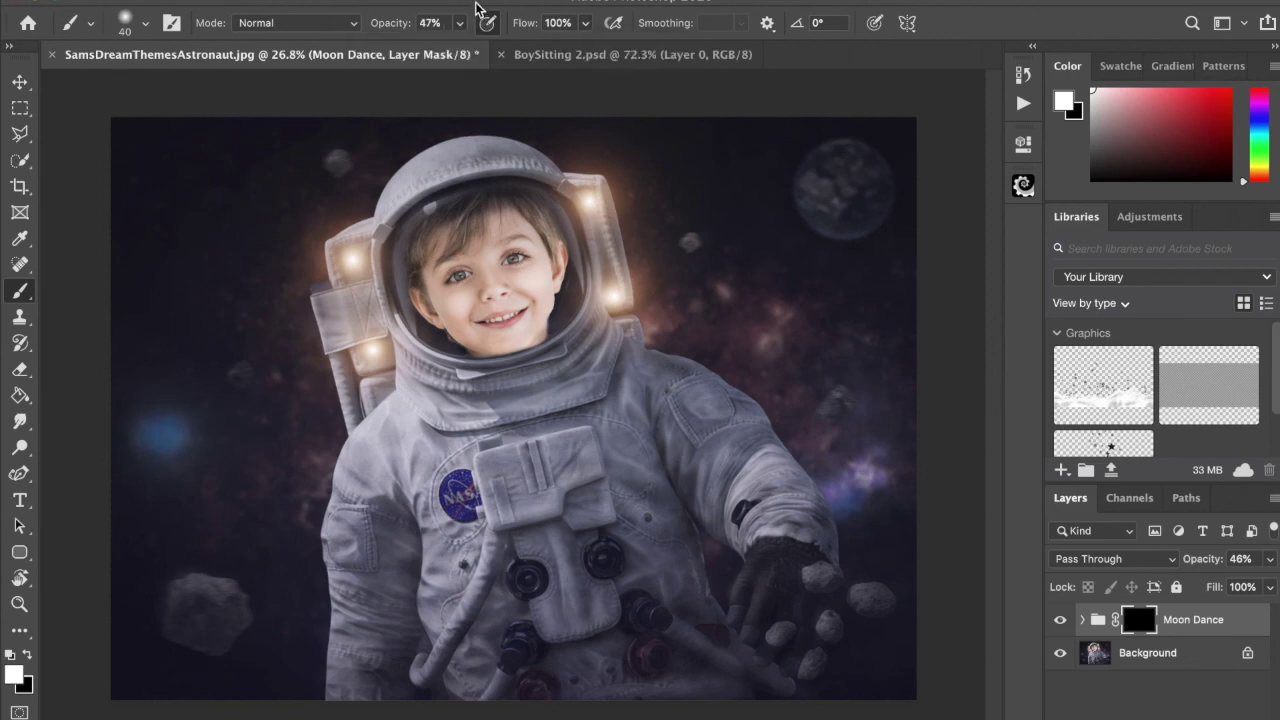
key(bracketright)
key(bracketright)
key(bracketright)
key(bracketright)
key(bracketright)
key(bracketright)
key(bracketright)
key(bracketright)
key(bracketright)
key(bracketright)
key(bracketright)
key(bracketright)
drag(485, 275, 492, 305)
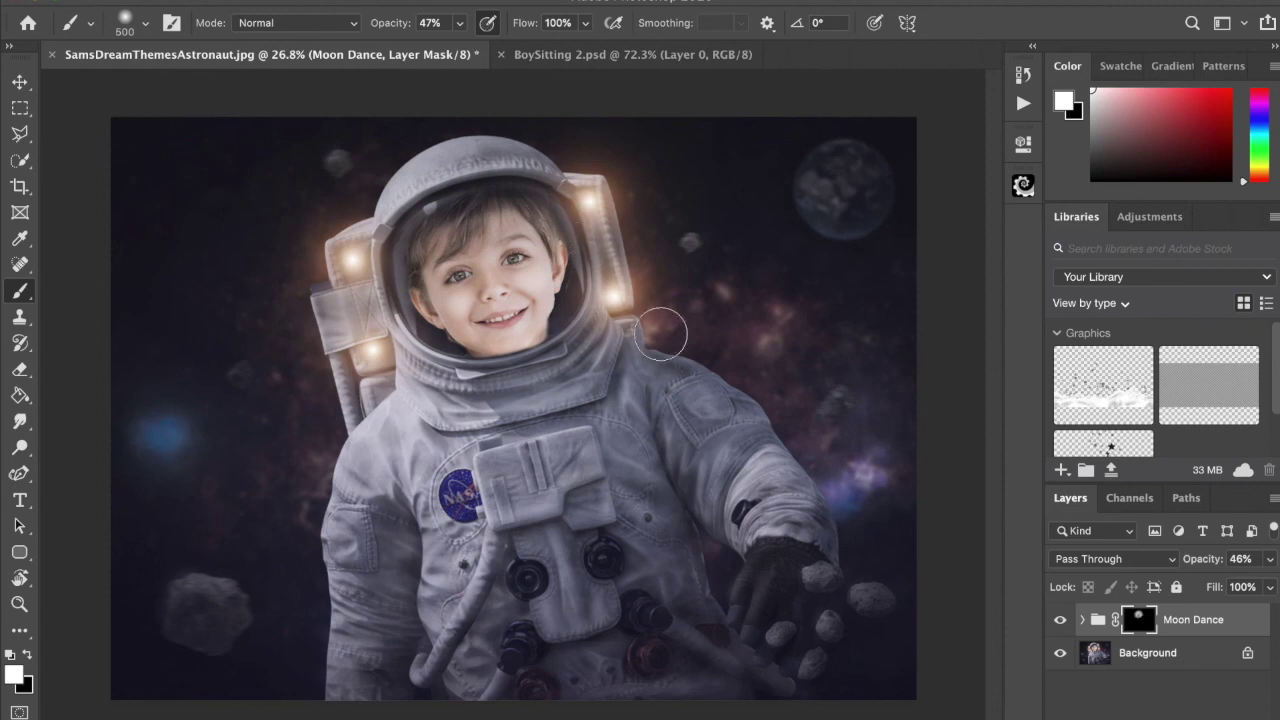
scroll(727, 360, down, 5)
scroll(727, 360, up, 4)
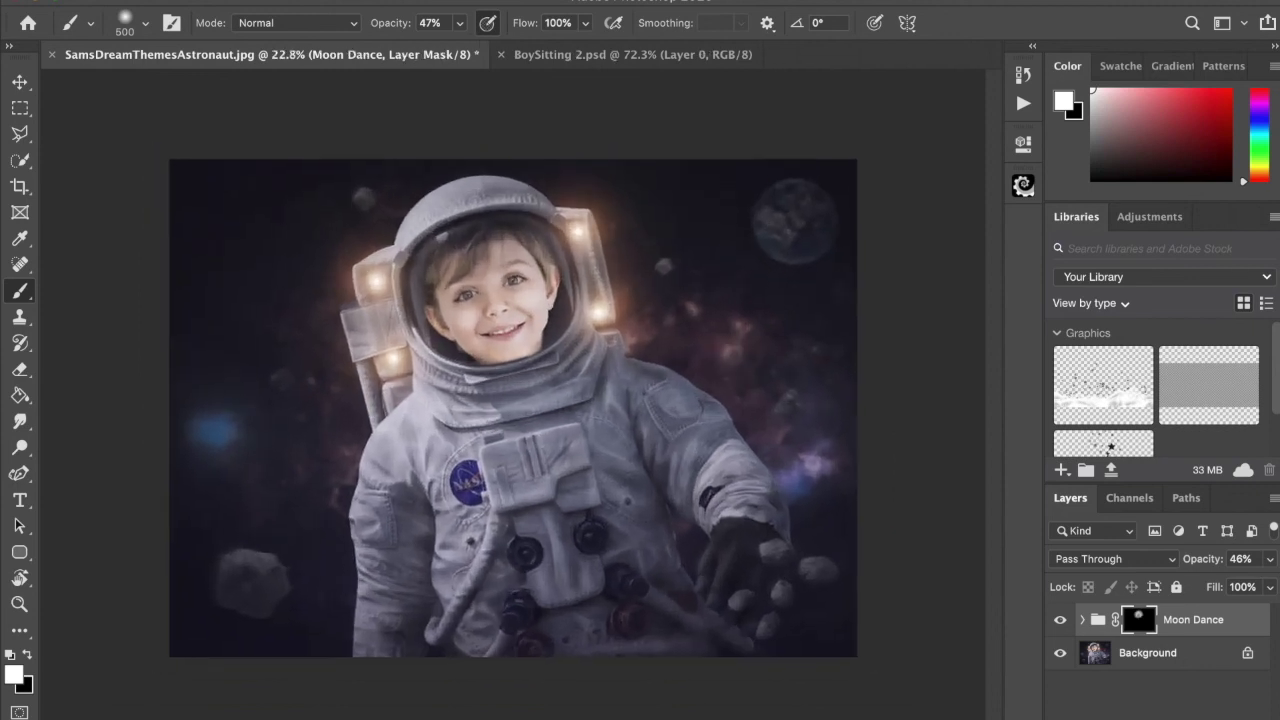
- Use Layer > Flatten Image to merge the Moon Dance group into the Background
click(298, 1)
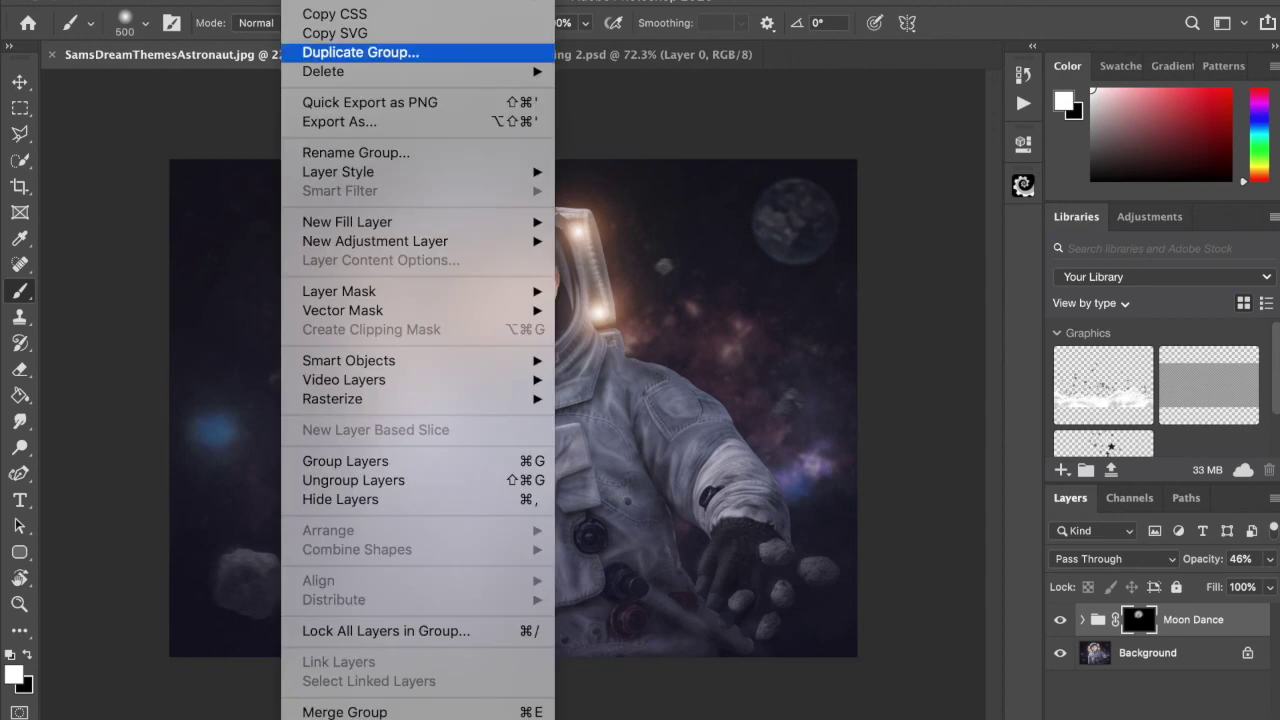
click(400, 712)
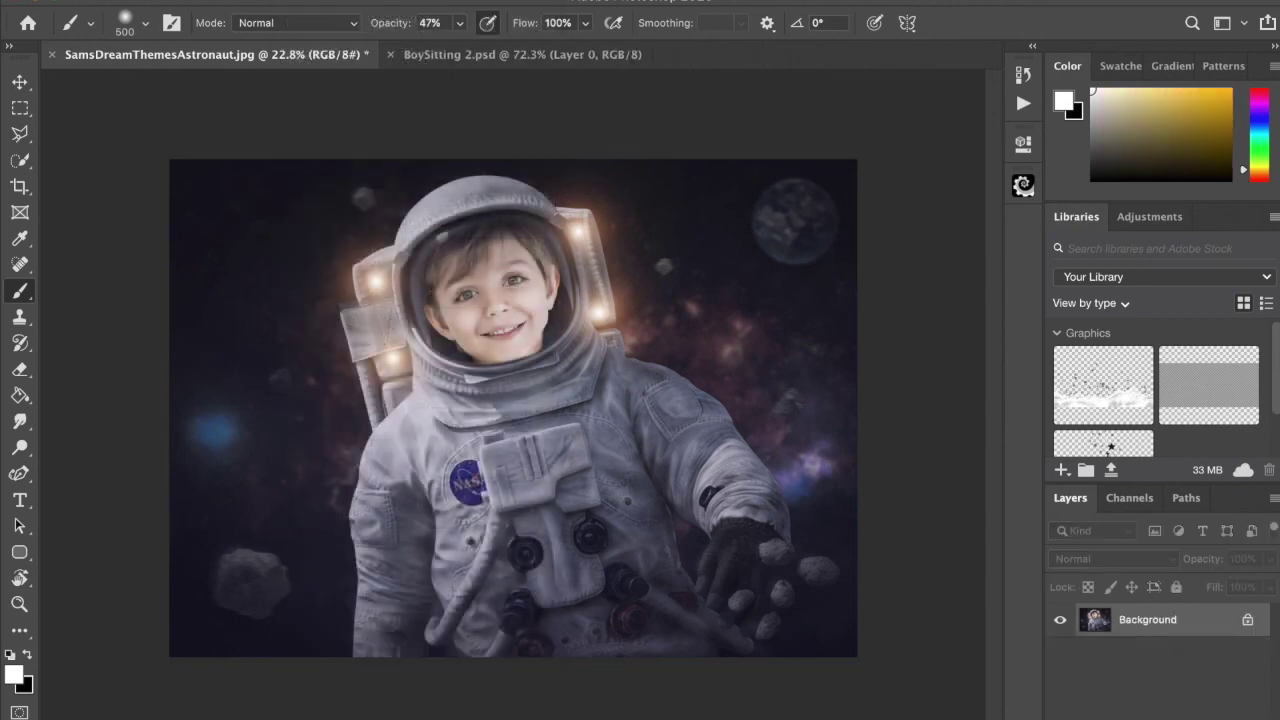